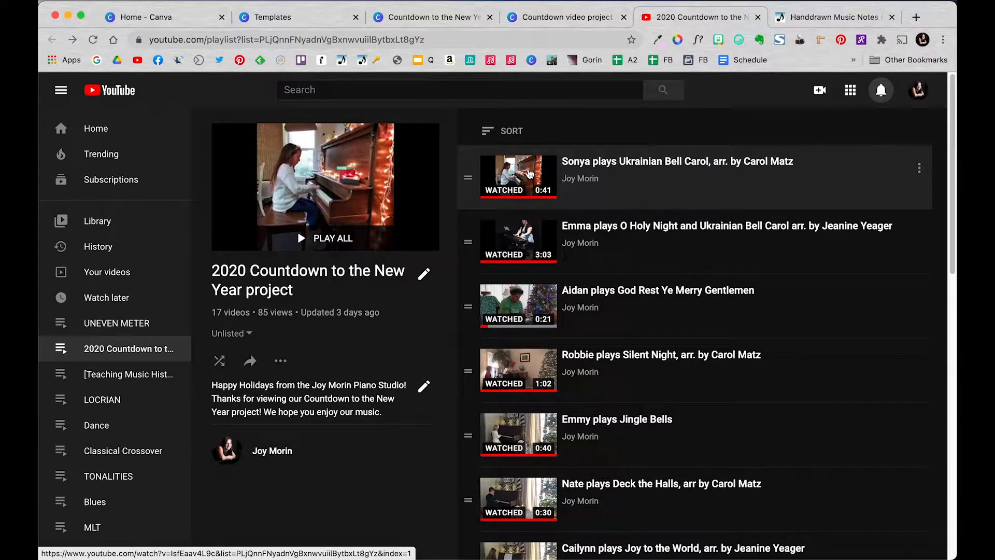
Play the first playlist video, "Ukrainian Bell Carol", and skip through it to view its opening and closing title cards.
click(527, 172)
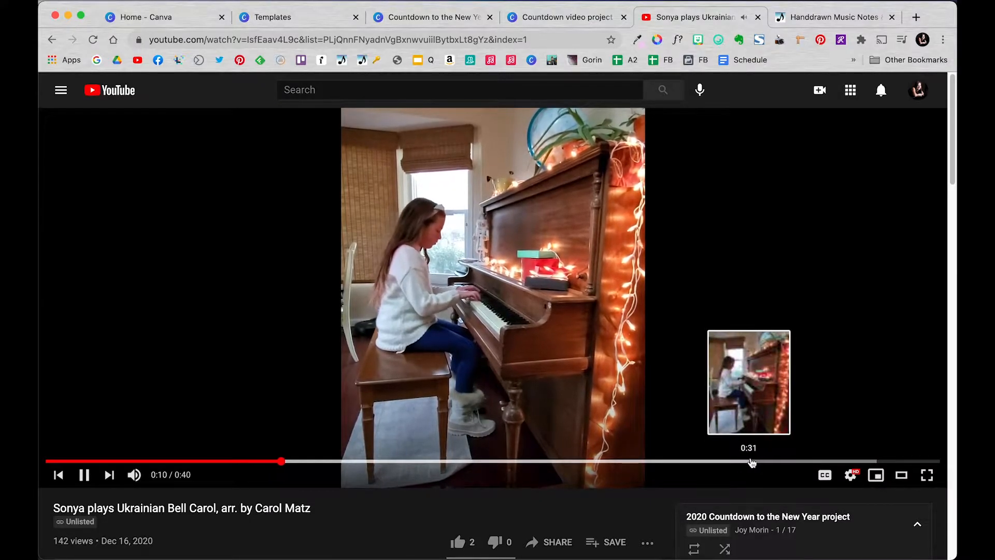
click(749, 461)
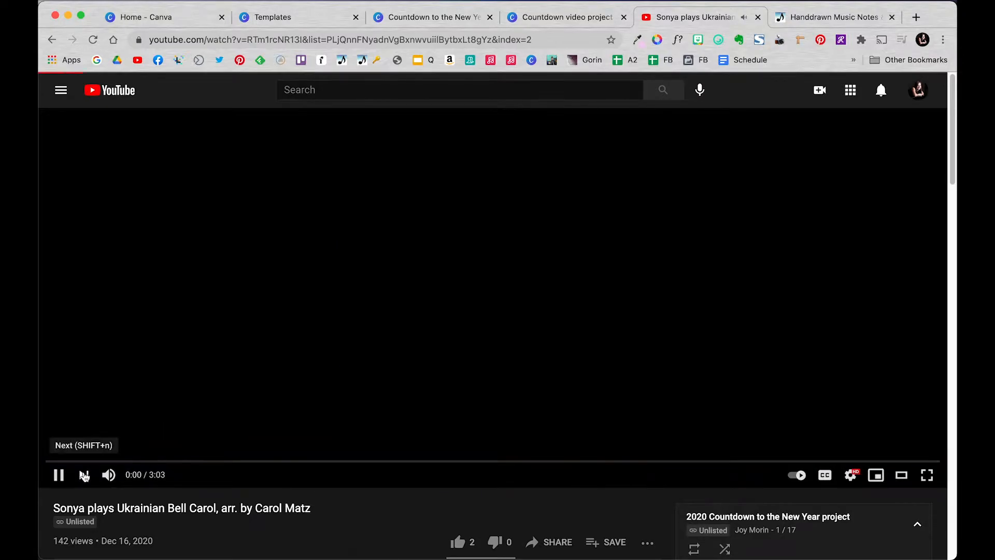
click(83, 475)
click(83, 476)
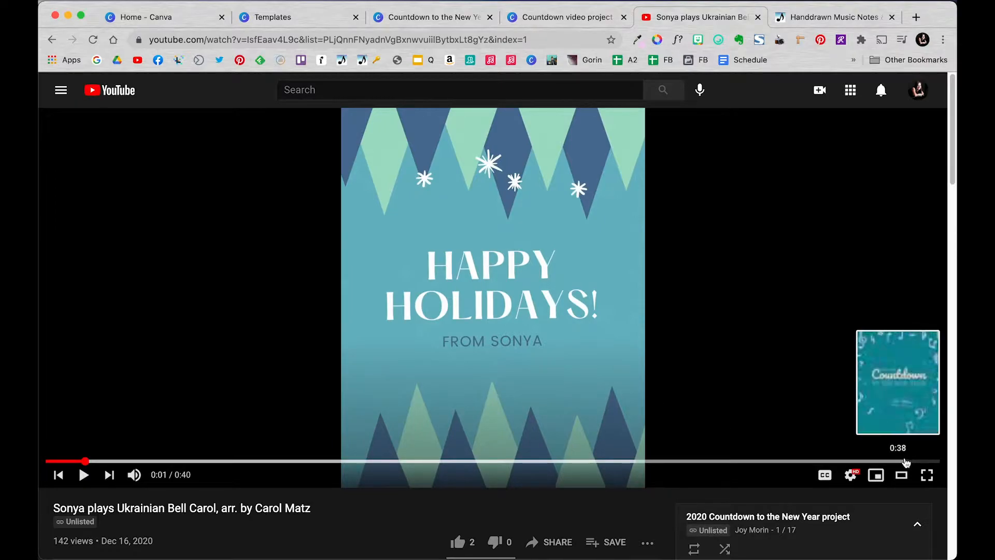
drag(904, 461, 926, 462)
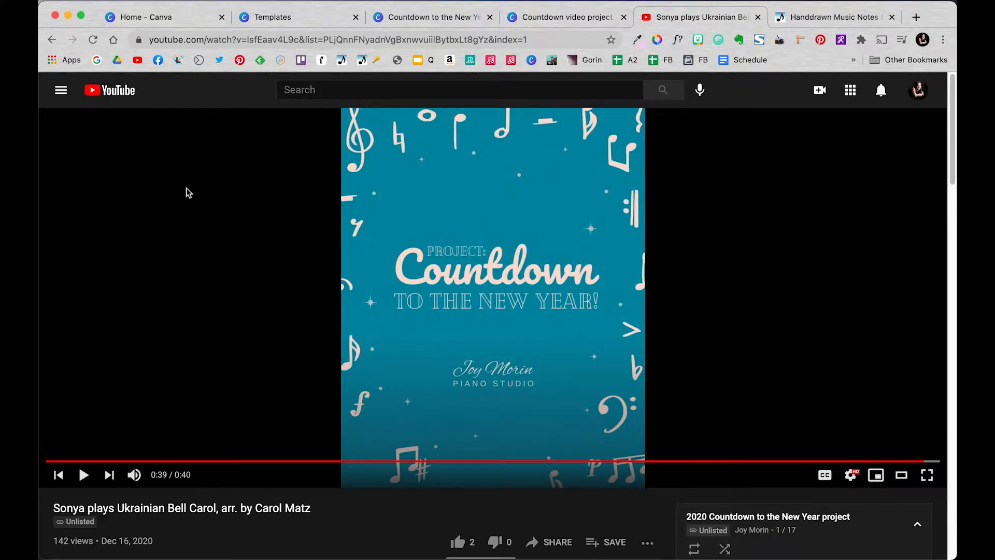
Switch to Canva, search the templates for "christmas video" and look through the holiday designs.
click(164, 19)
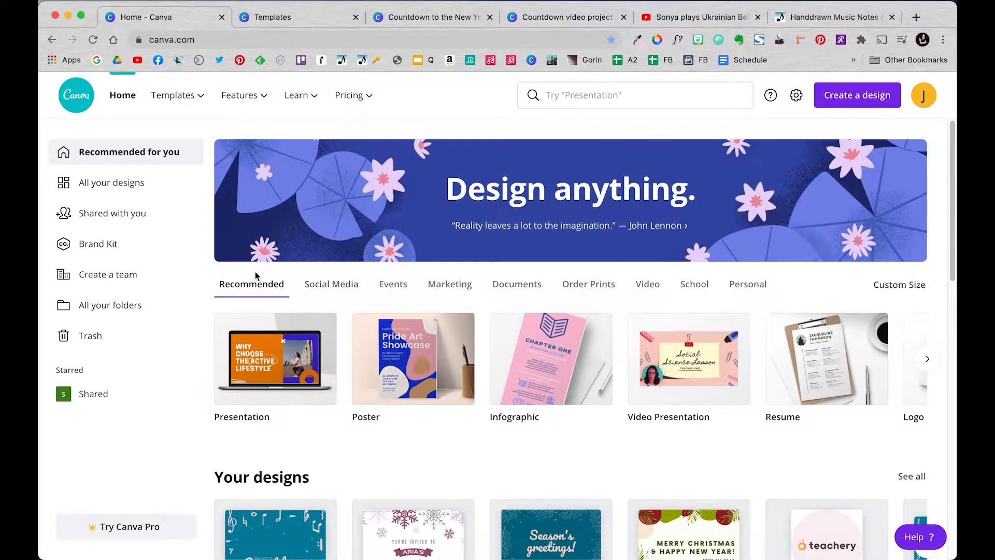
mouse_move(189, 101)
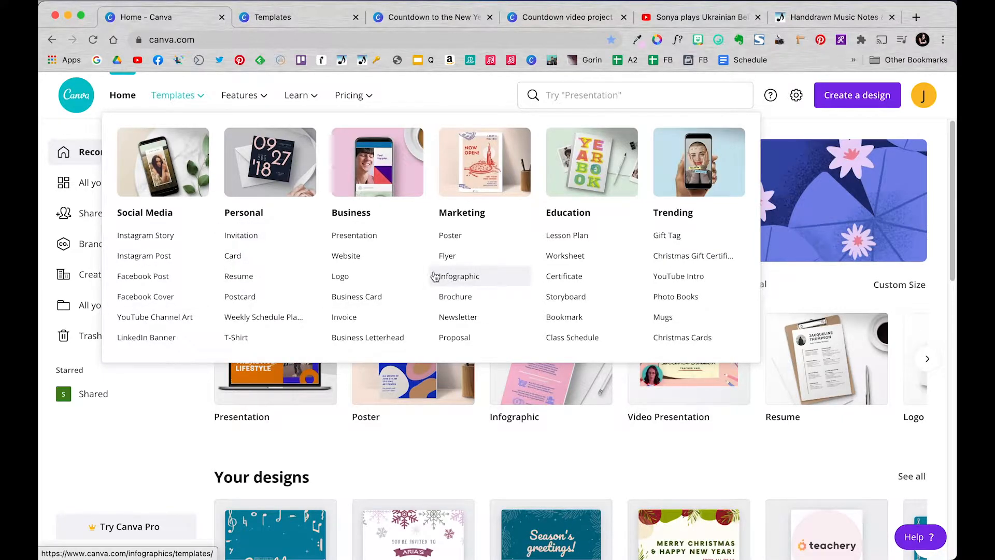
click(604, 97)
text(christmas card)
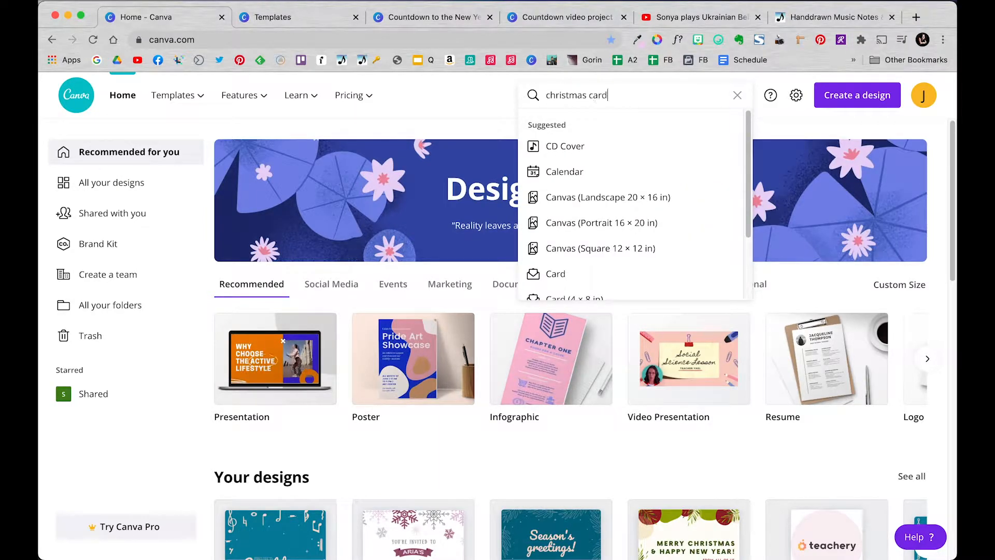
key(BackSpace)
key(BackSpace)
key(BackSpace)
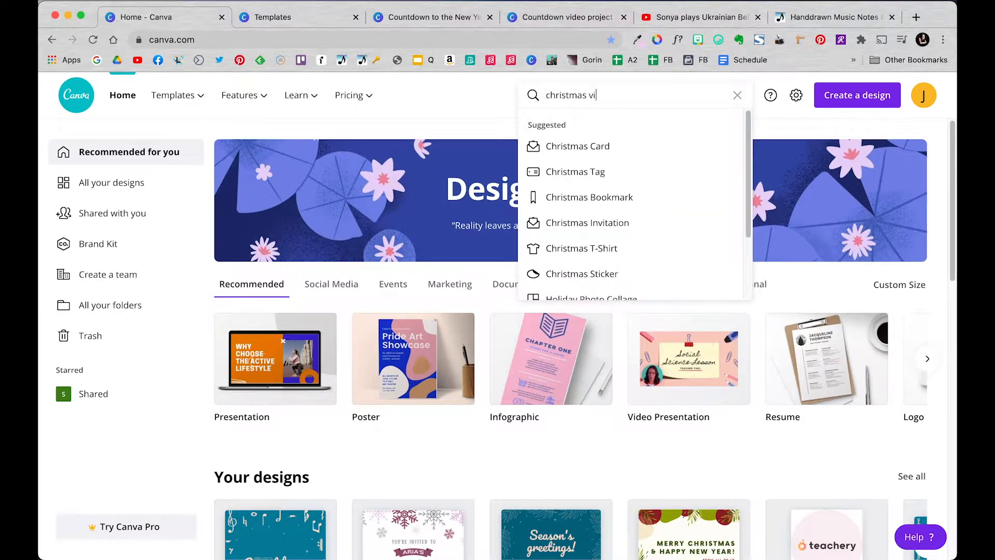
text(video)
key(Return)
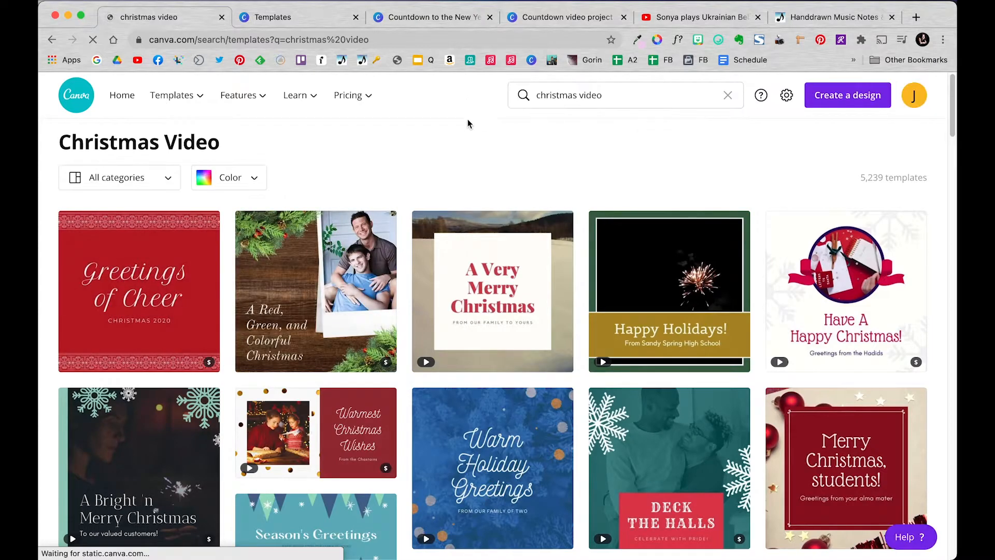
scroll(453, 163, down, 4)
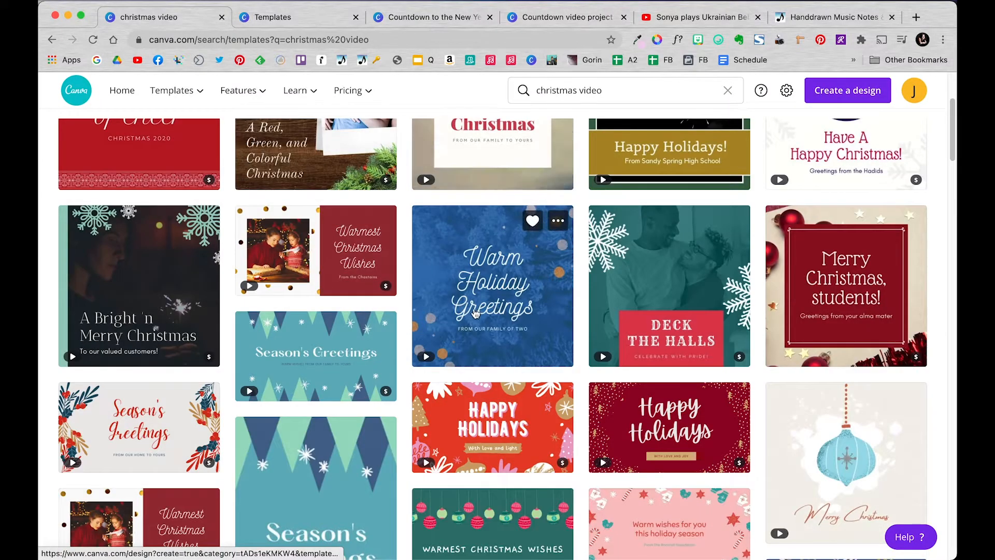
scroll(518, 233, down, 3)
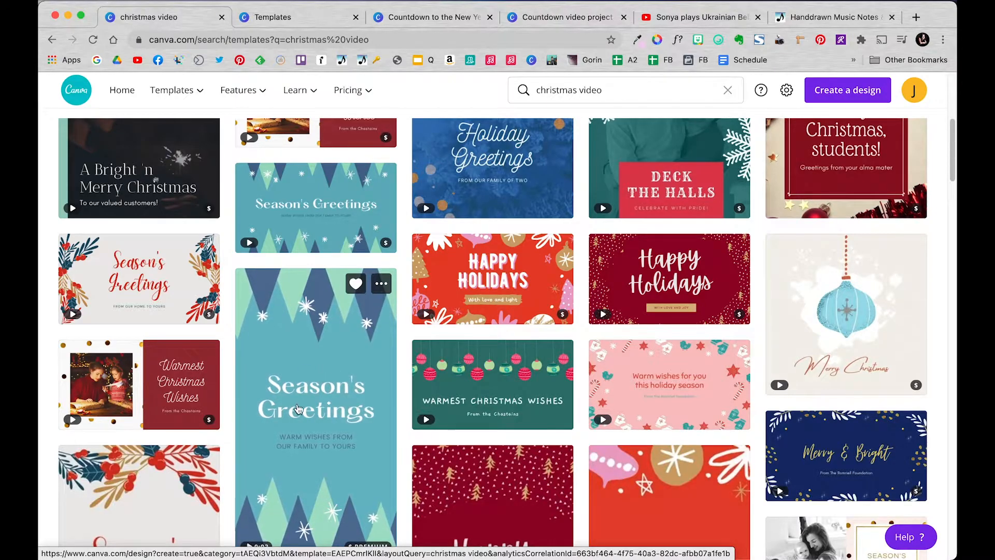
scroll(498, 345, down, 2)
scroll(497, 345, down, 2)
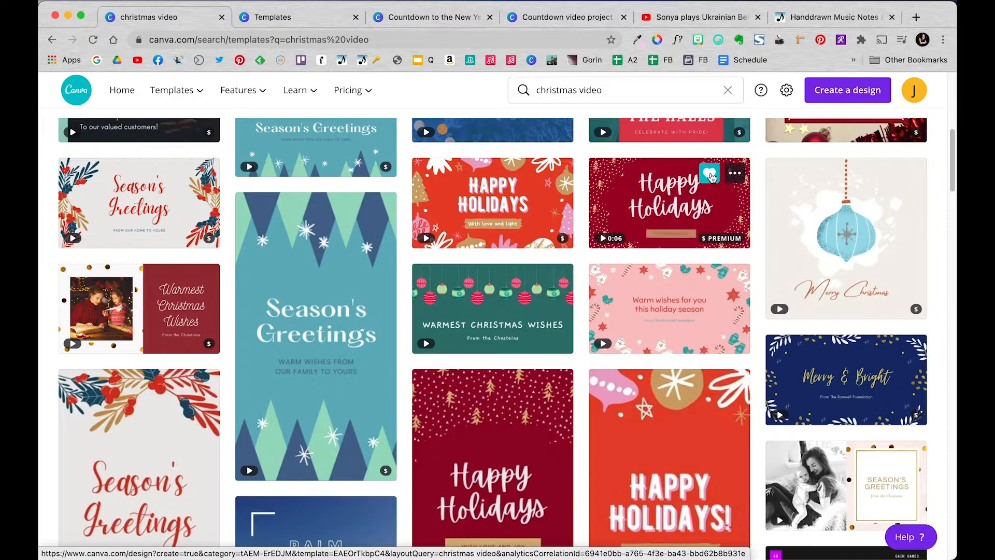
scroll(400, 228, up, 8)
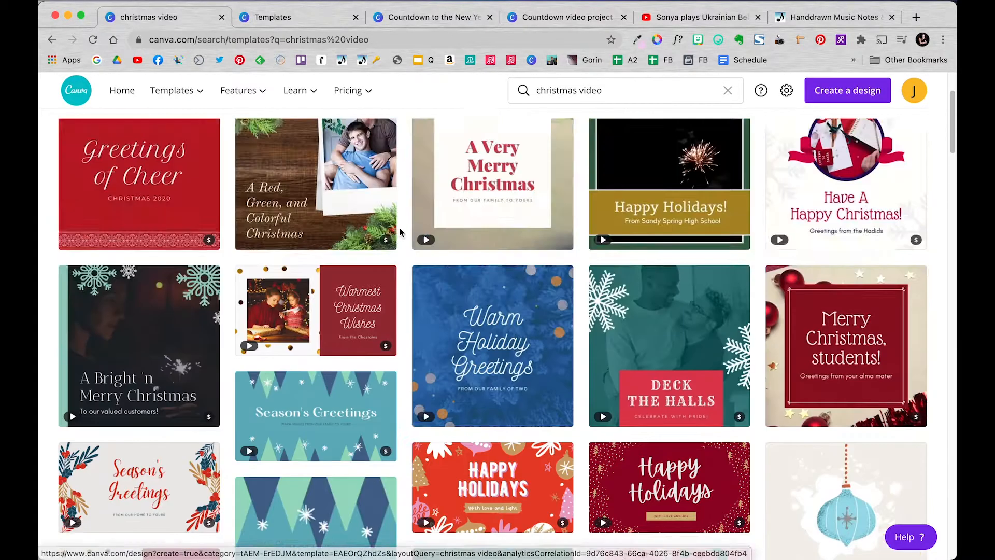
Open the Likes folder from the list of all folders on the Canva home page.
click(127, 100)
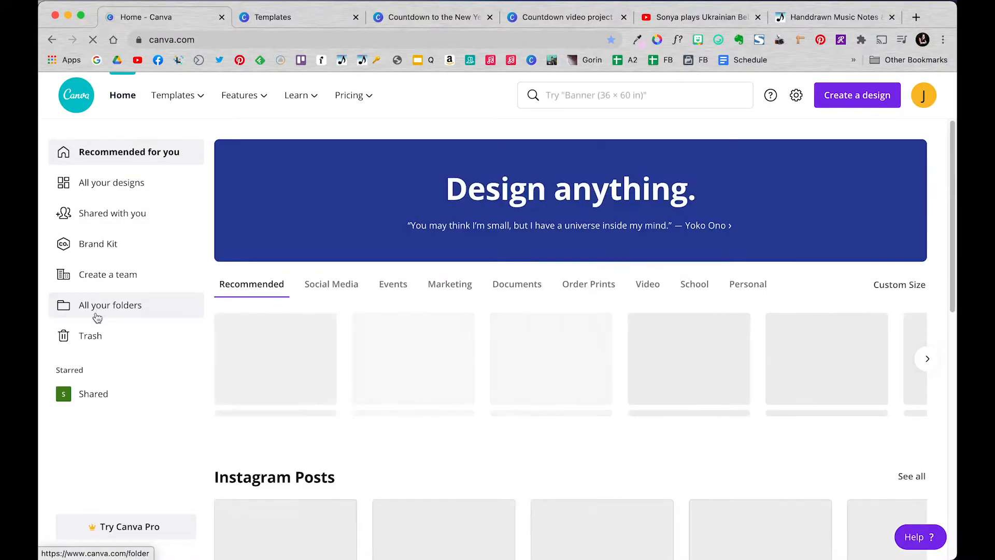
click(93, 309)
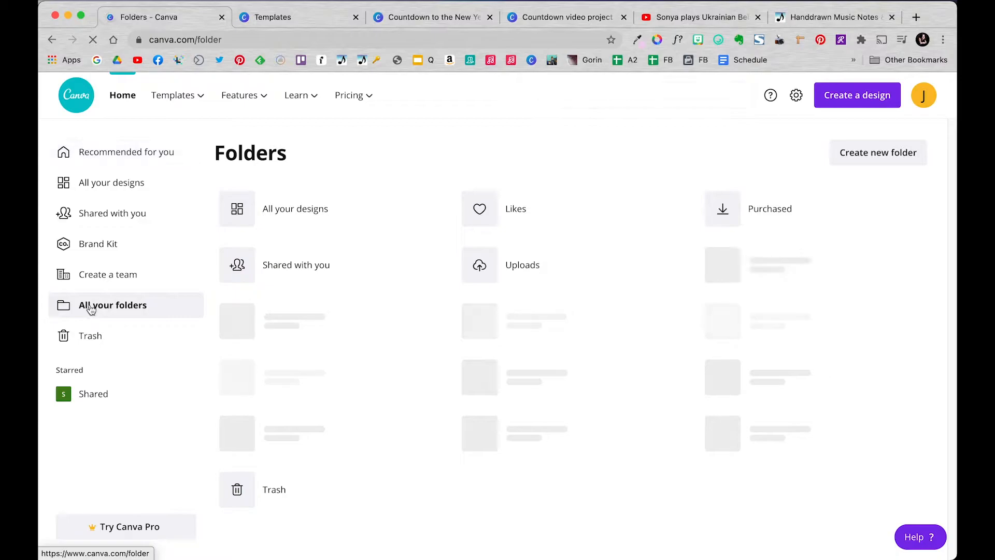
click(485, 211)
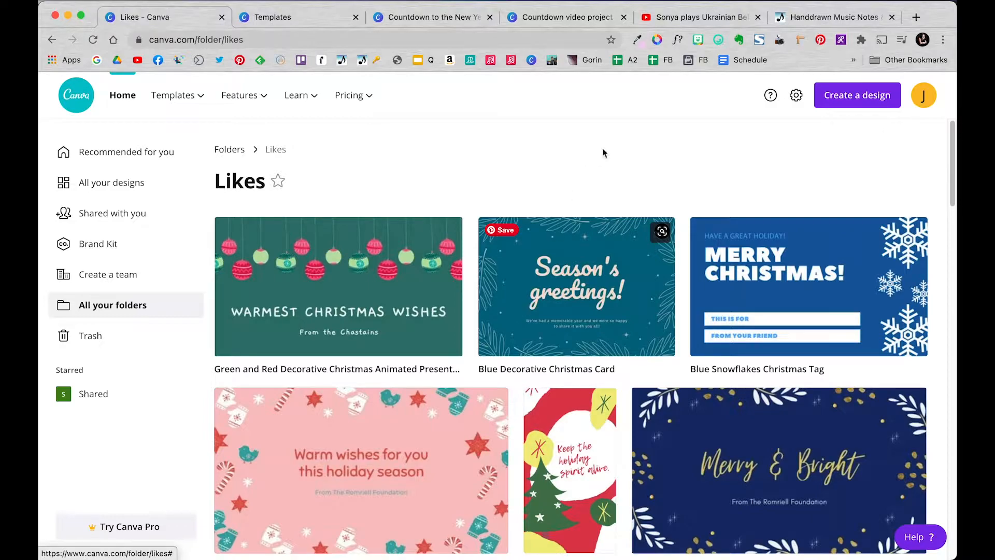
Check the video's closing card on YouTube and create a Canva design from the liked Blue Decorative Christmas Card template.
click(693, 21)
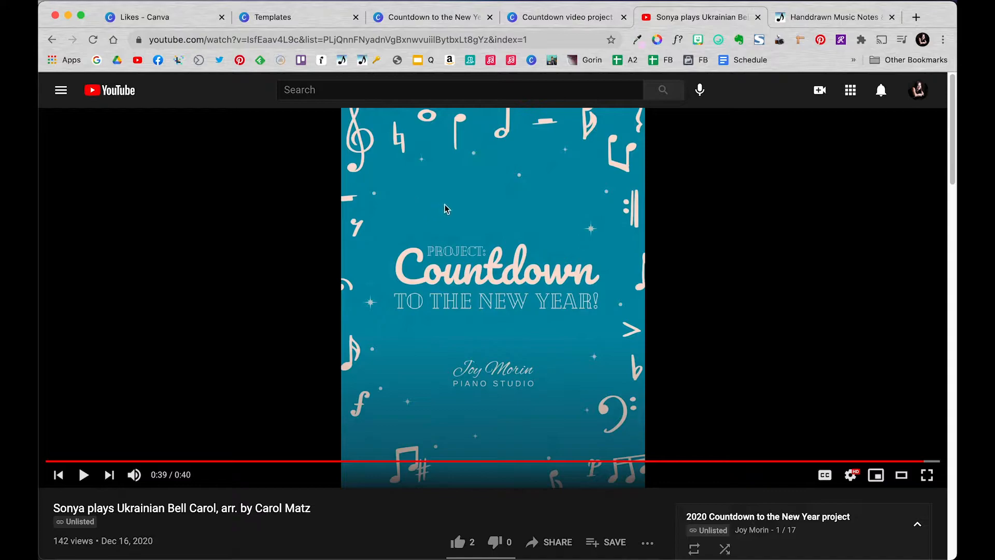
click(171, 20)
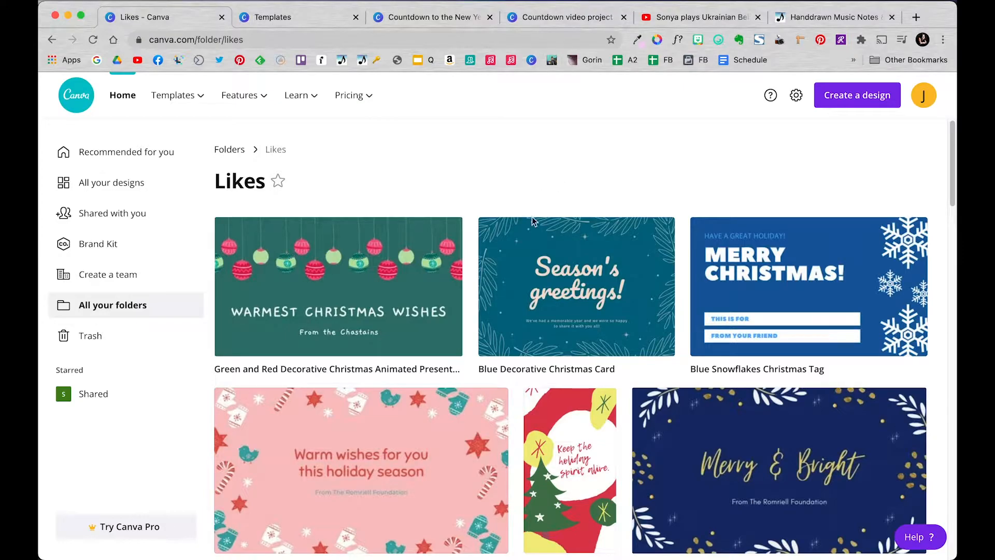
click(501, 280)
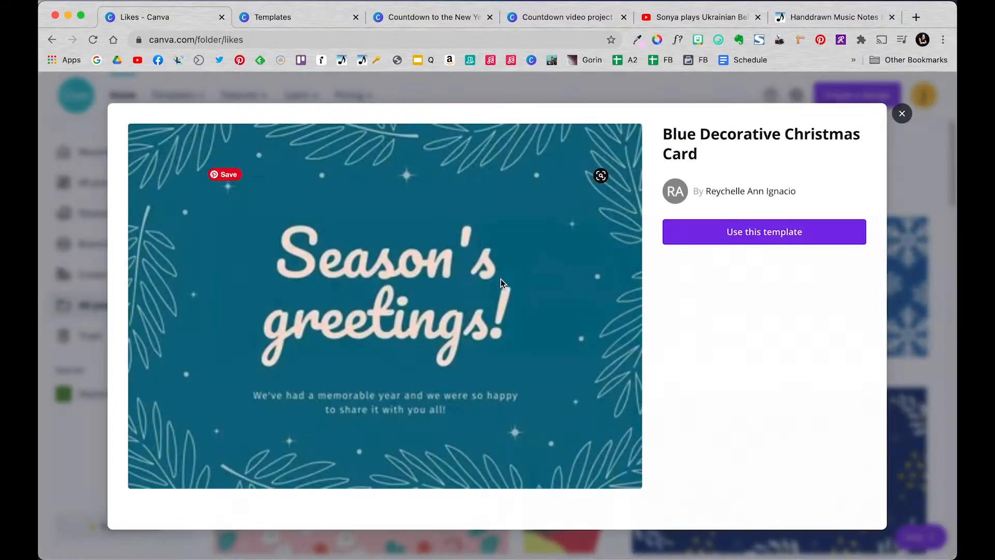
click(758, 233)
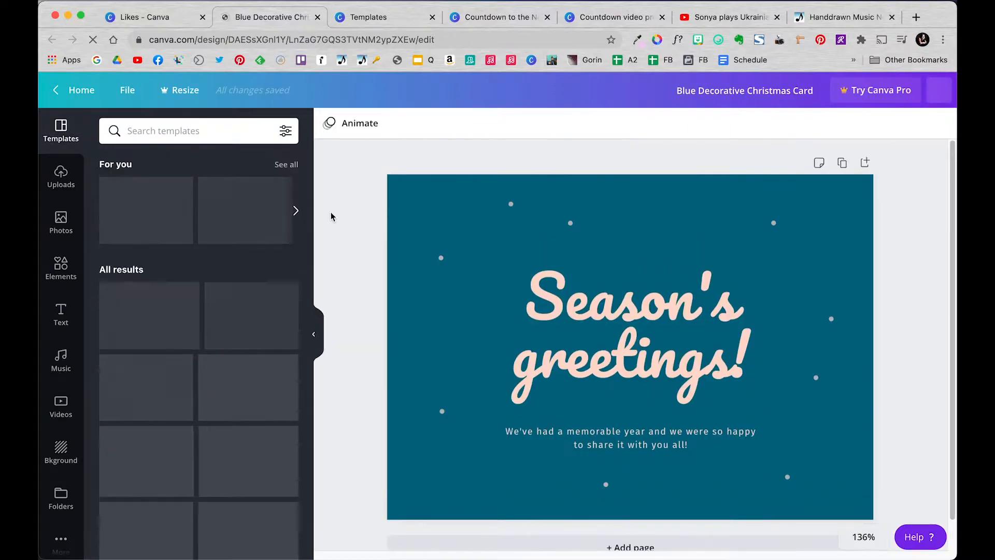
drag(363, 217, 839, 222)
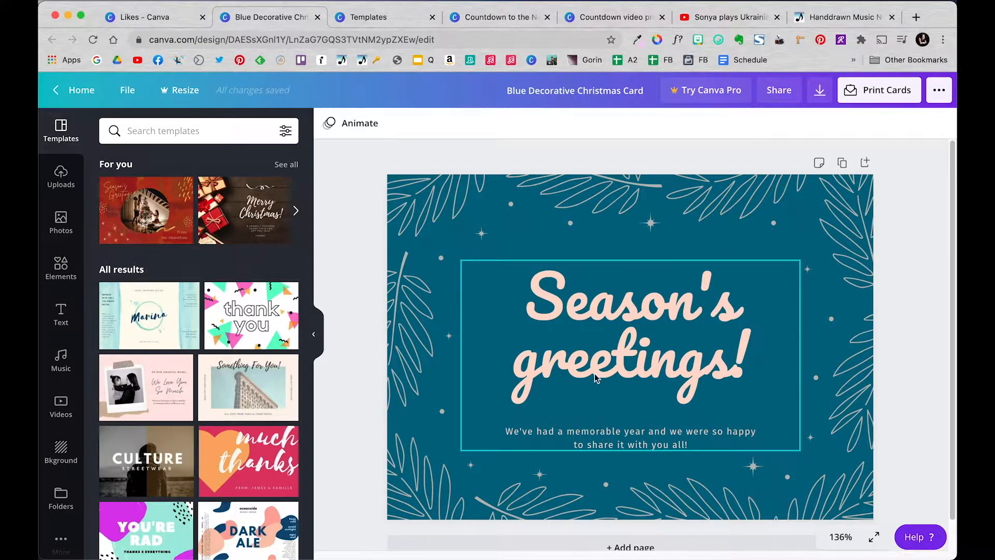
Ungroup the card's text and delete the small "We've had a memorable year" message below the heading.
click(607, 442)
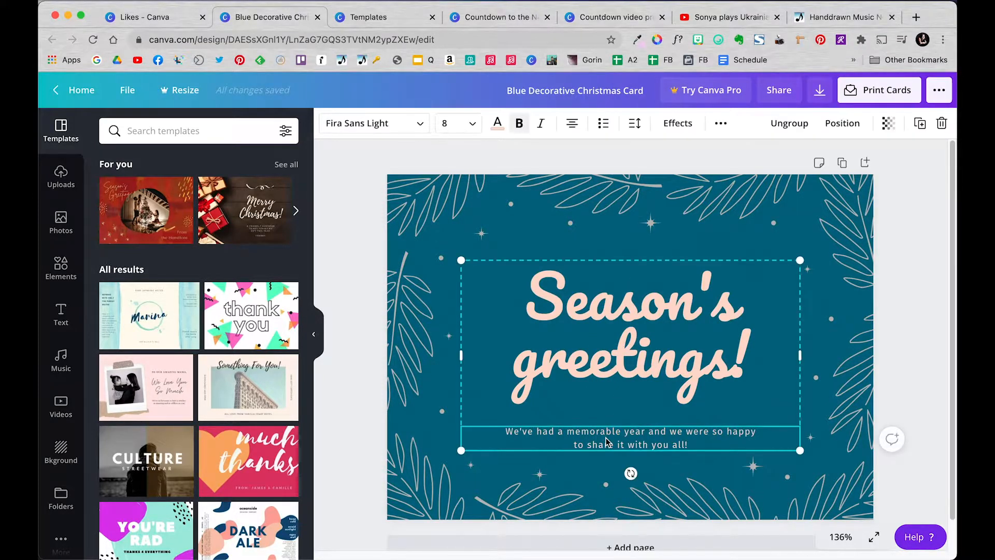
click(615, 309)
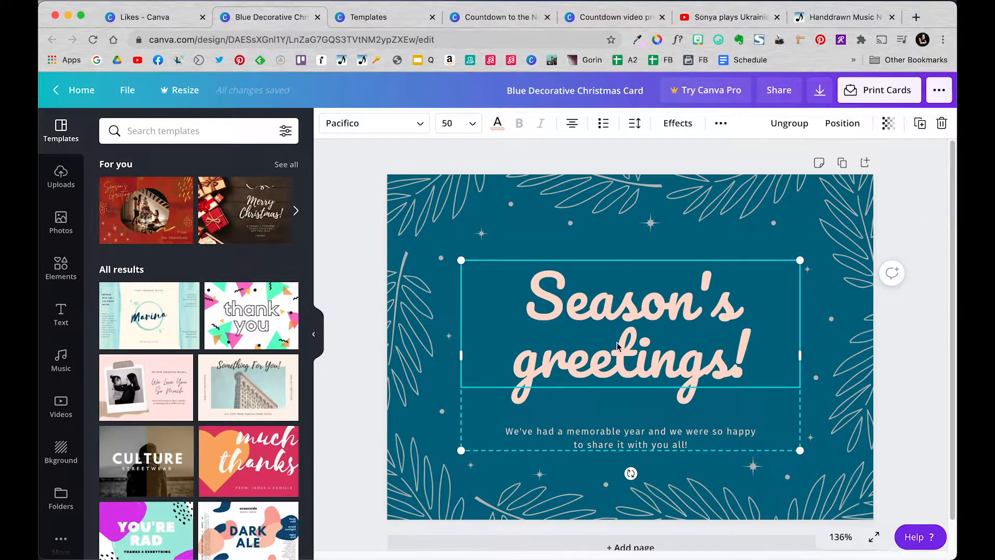
click(602, 441)
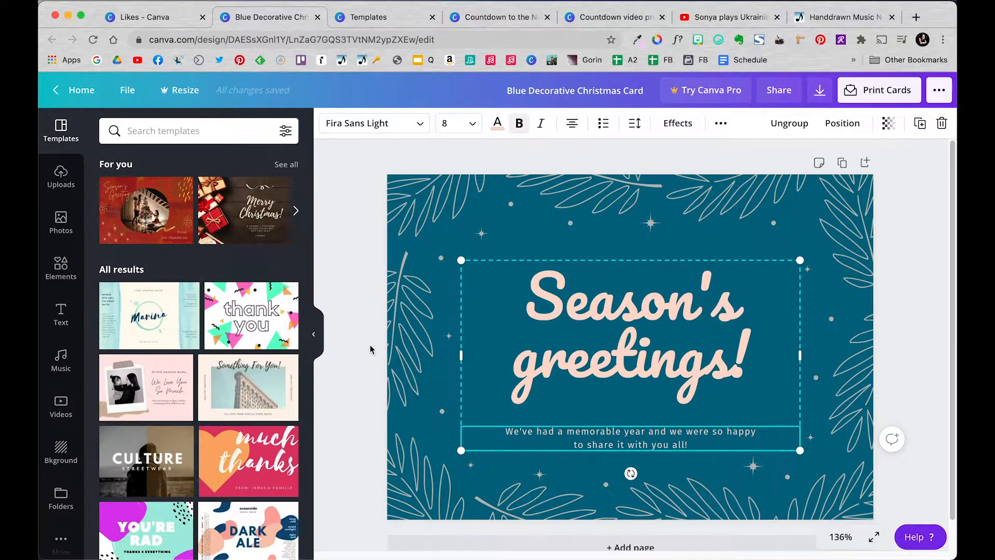
click(623, 397)
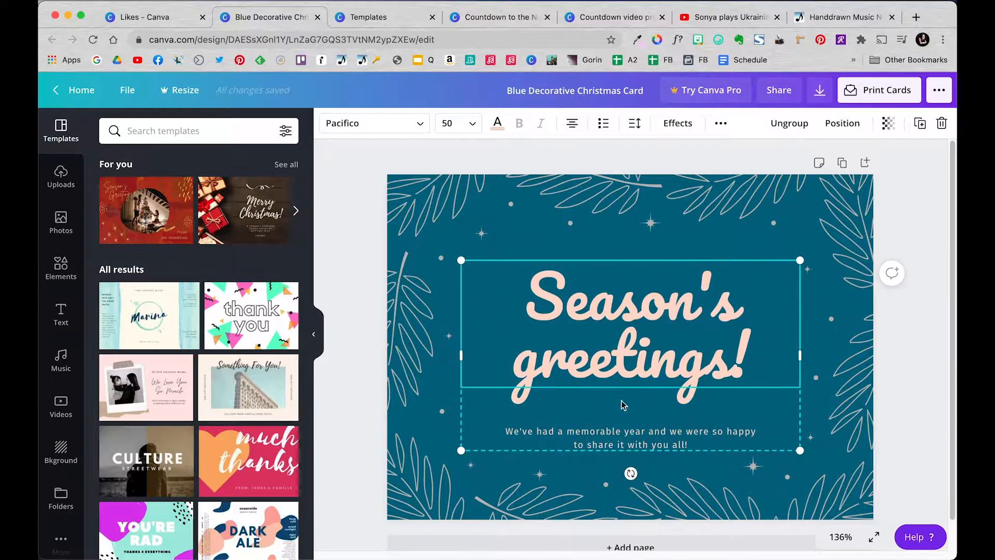
click(626, 432)
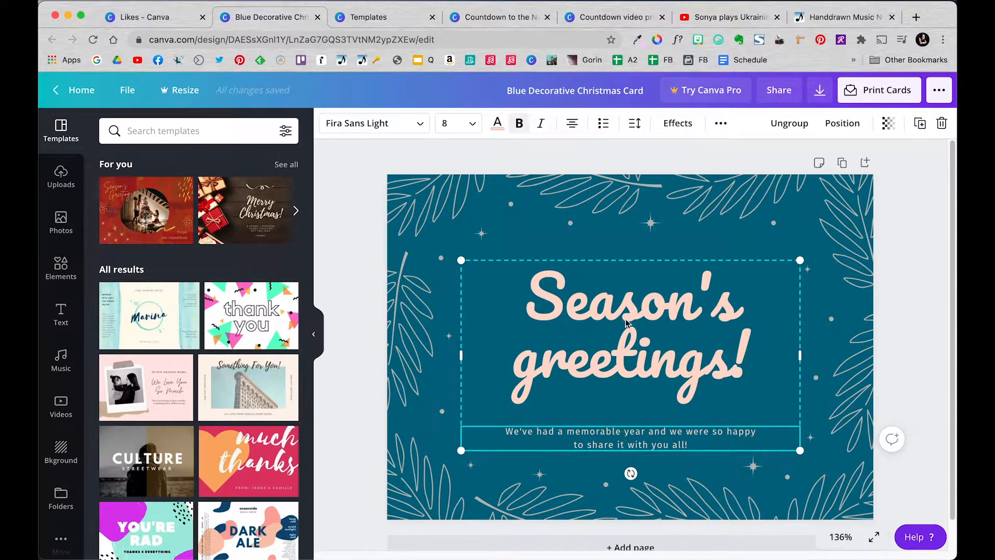
click(789, 125)
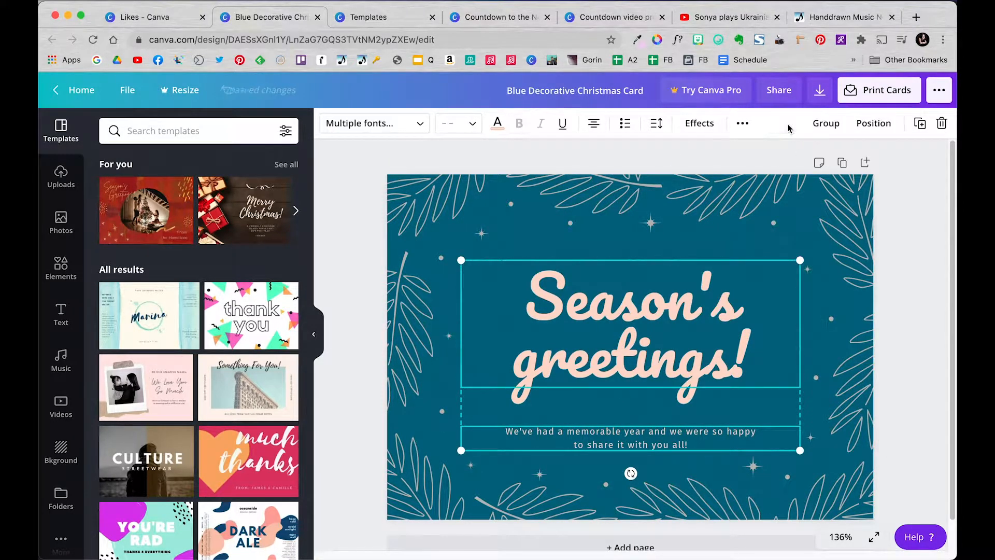
click(919, 348)
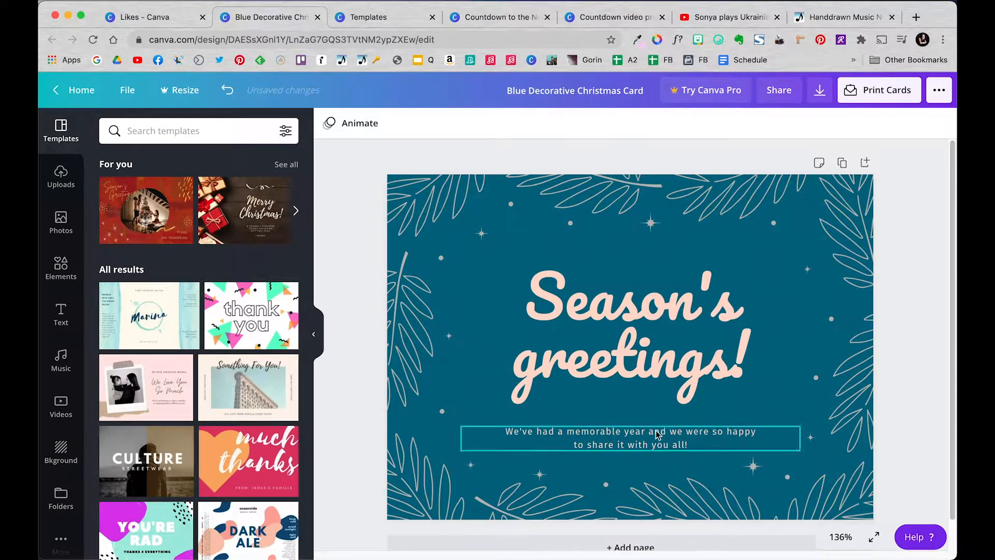
click(635, 442)
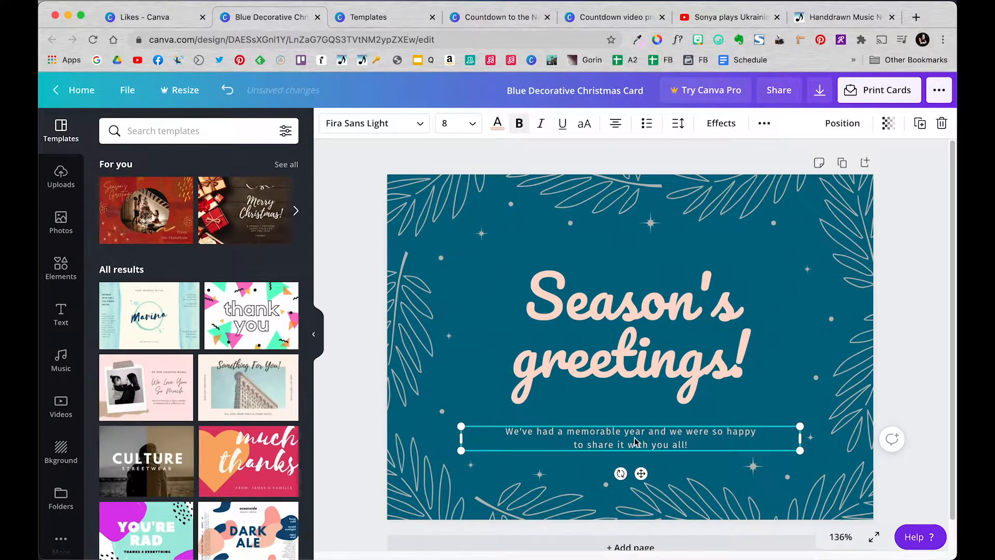
key(Delete)
Select the whole "Season's greetings!" heading text for editing and deselect it.
click(612, 307)
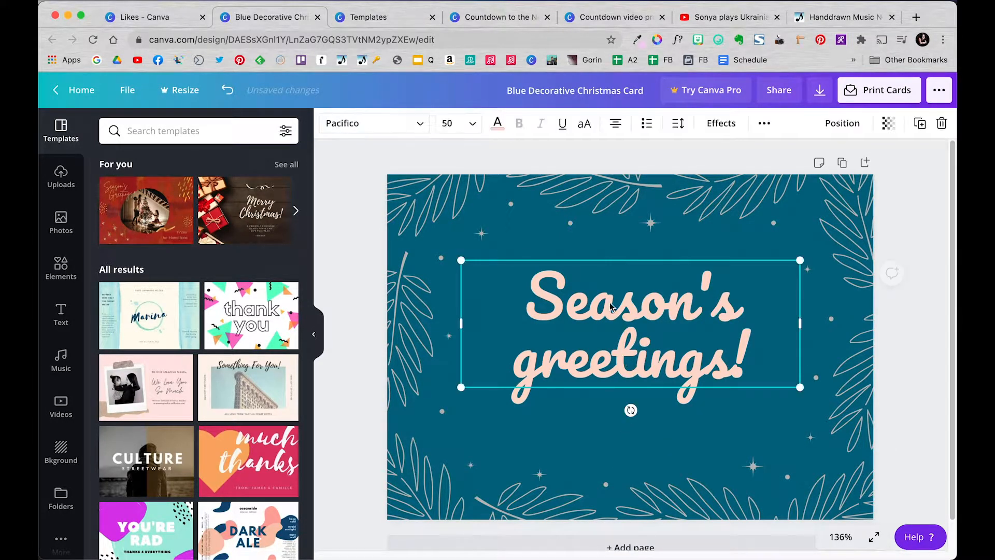
click(610, 305)
double_click(608, 299)
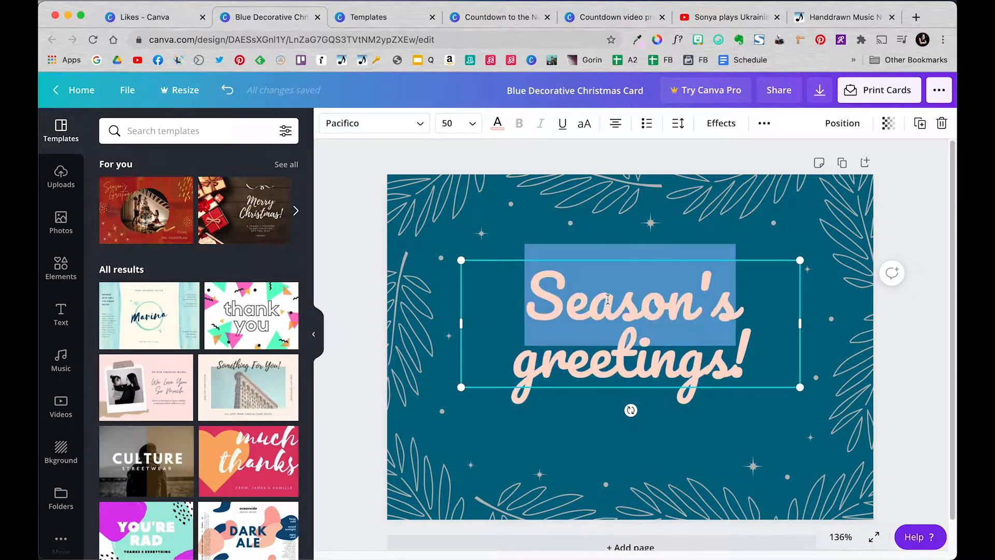
click(534, 293)
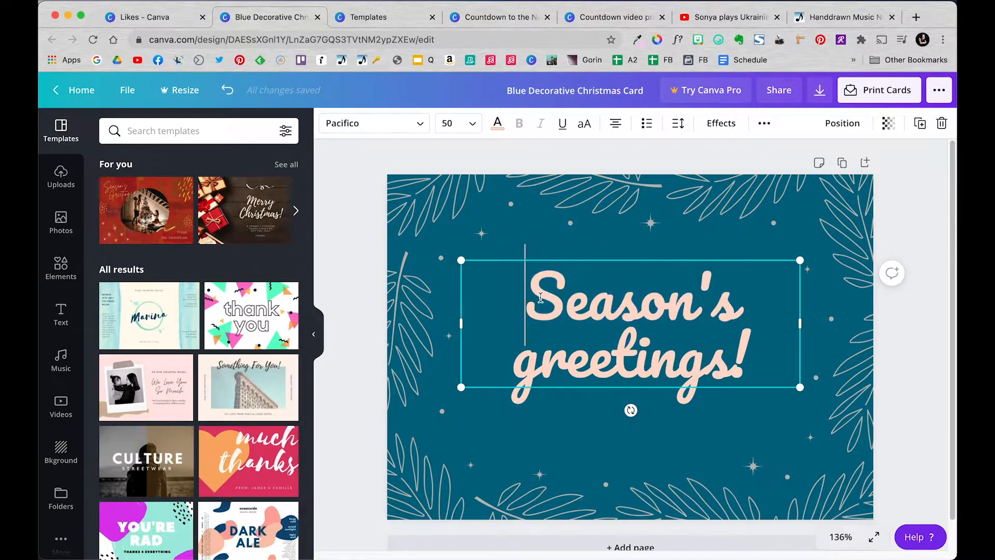
drag(534, 293, 775, 370)
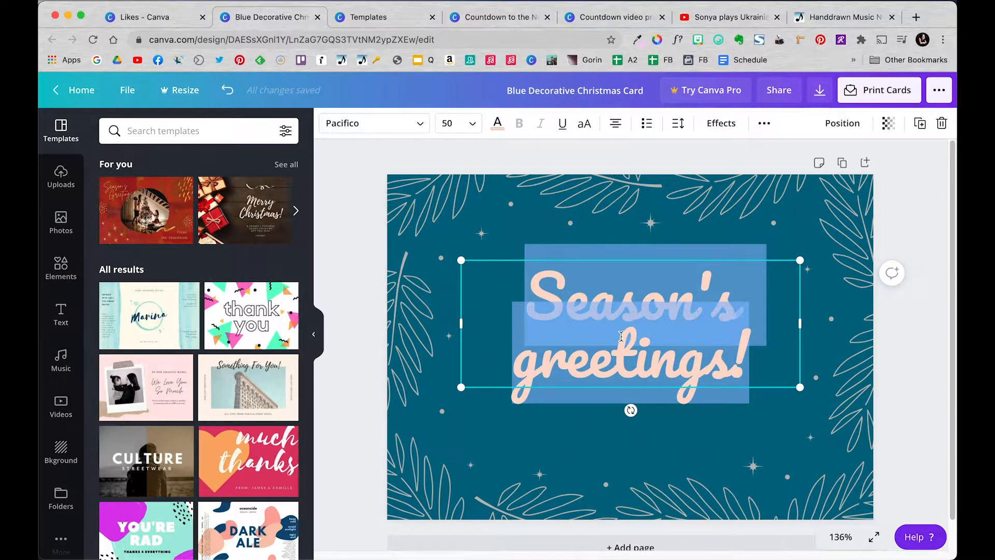
click(363, 236)
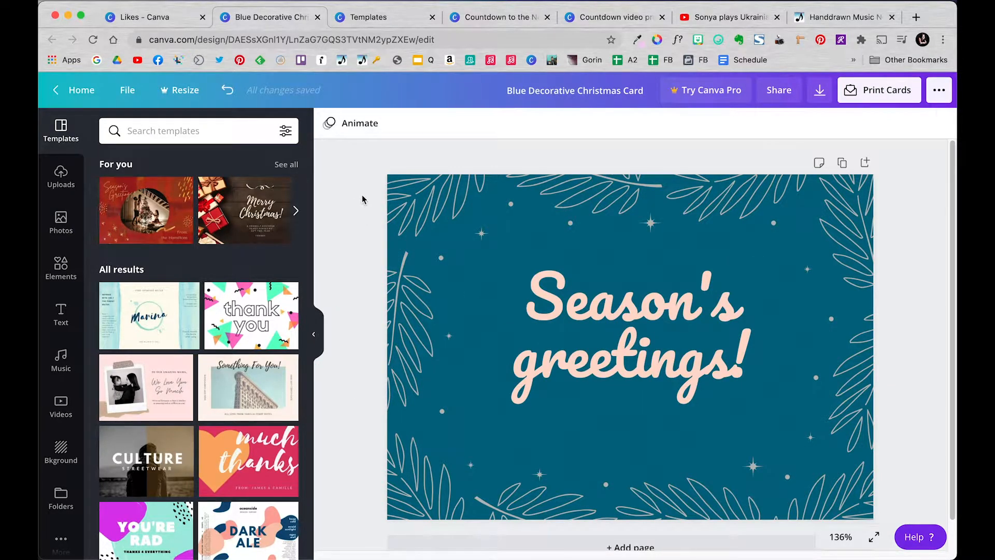
Return to the Likes folder, close the Blue Decorative Christmas Card preview and look over the liked holiday templates.
click(176, 20)
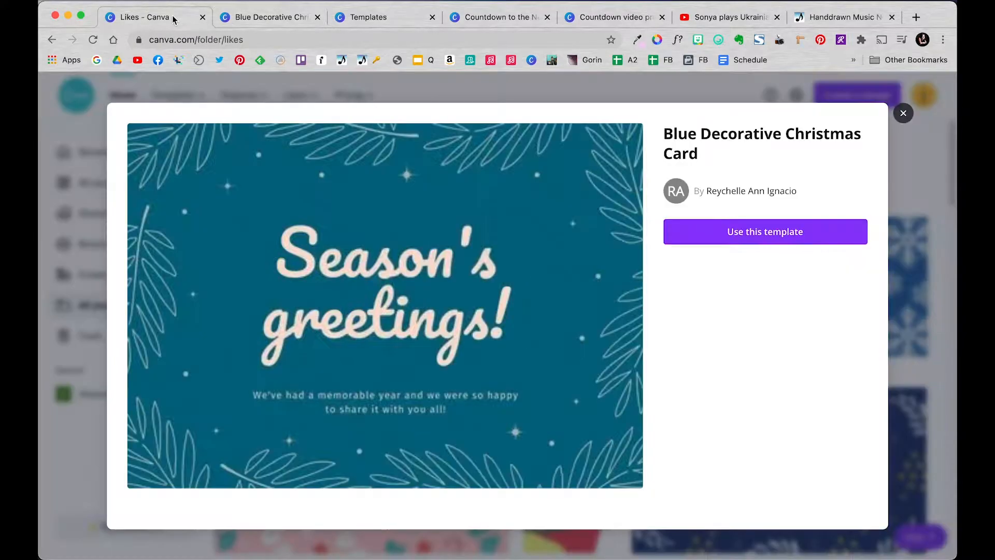
click(903, 113)
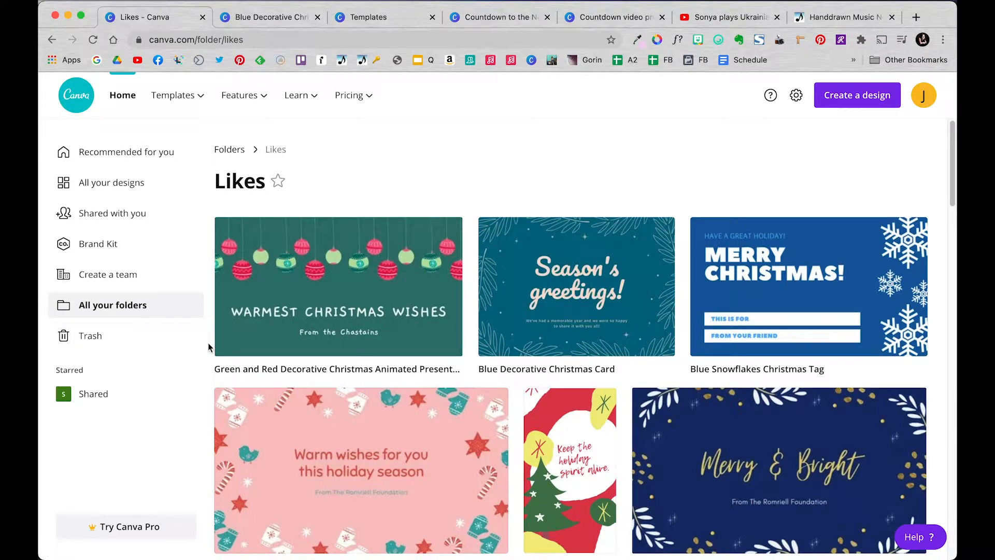
scroll(593, 441, down, 2)
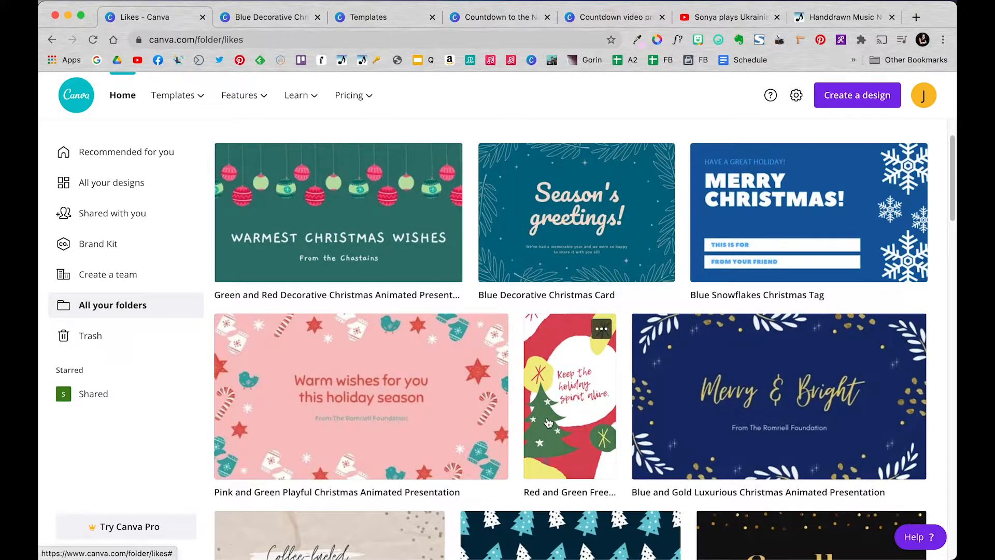
scroll(596, 290, up, 2)
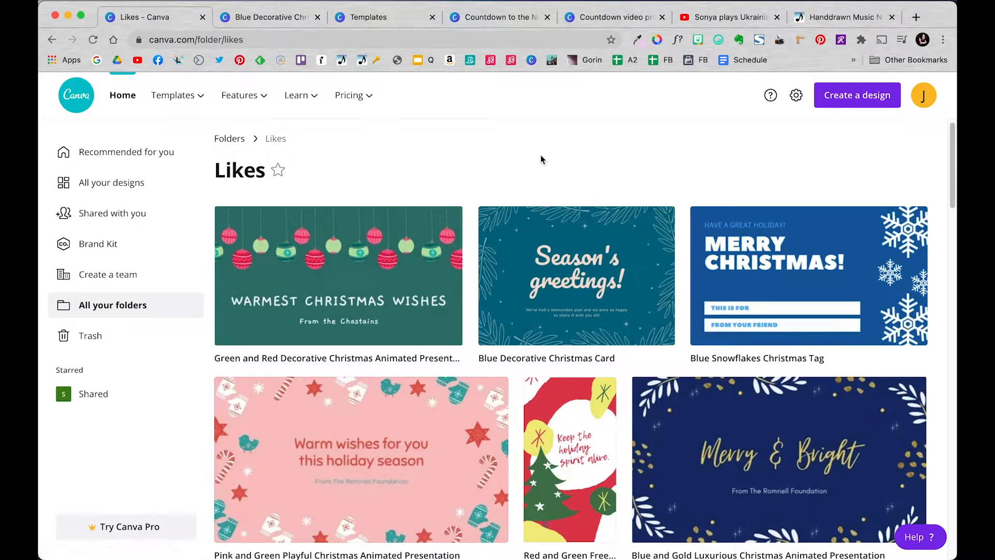
scroll(540, 156, up, 1)
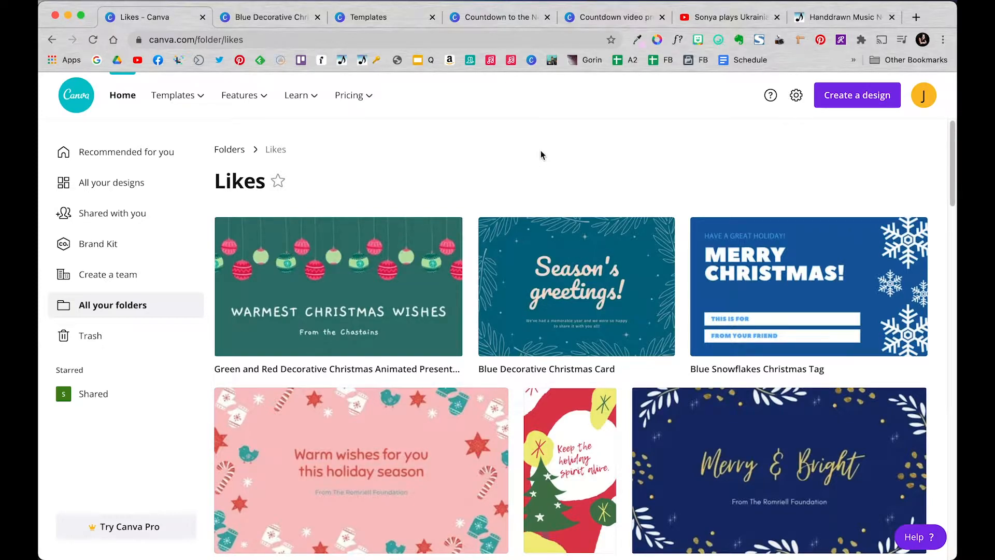
scroll(540, 153, down, 1)
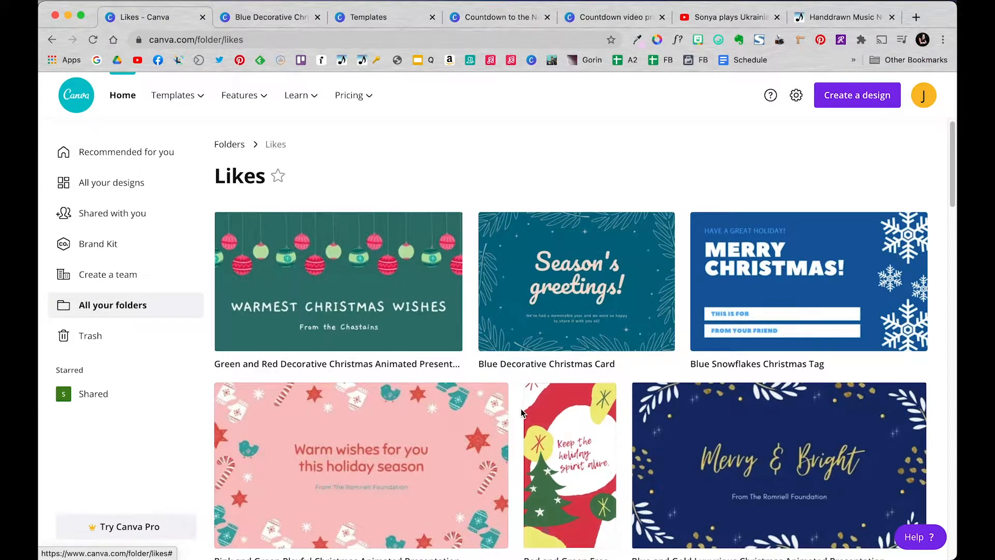
scroll(548, 409, down, 1)
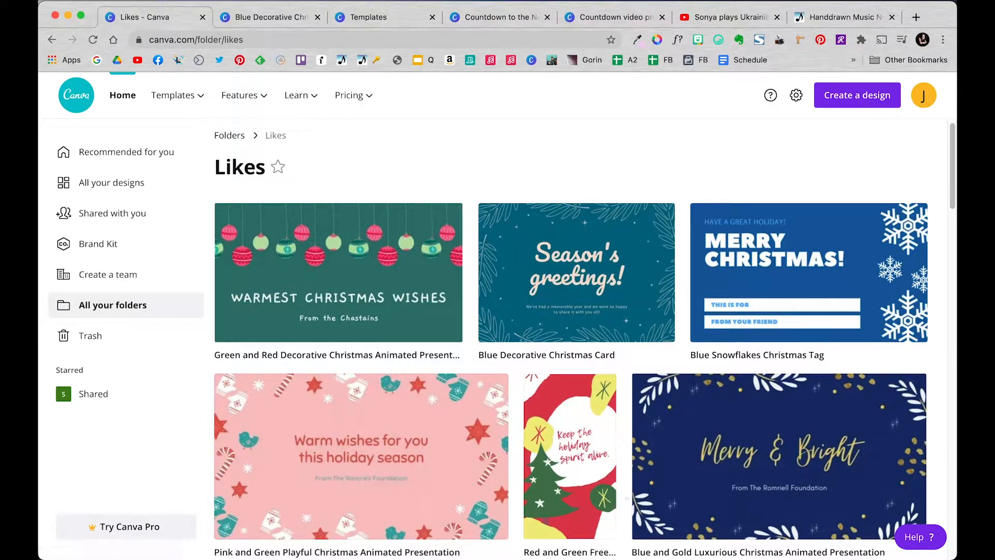
Switch to Adobe Premiere Rush and check the aspect ratio options for the Silent Night video sequence.
mouse_move(747, 557)
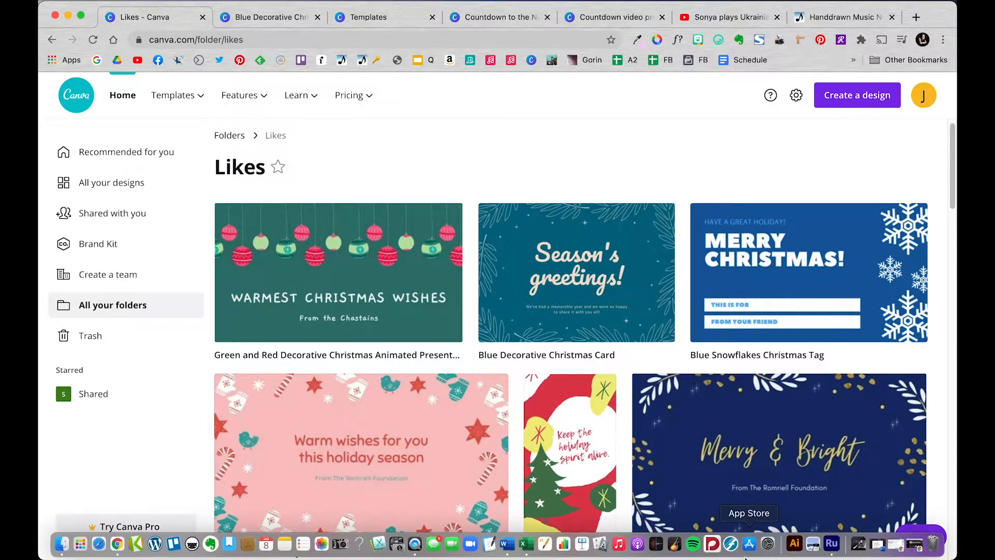
click(832, 544)
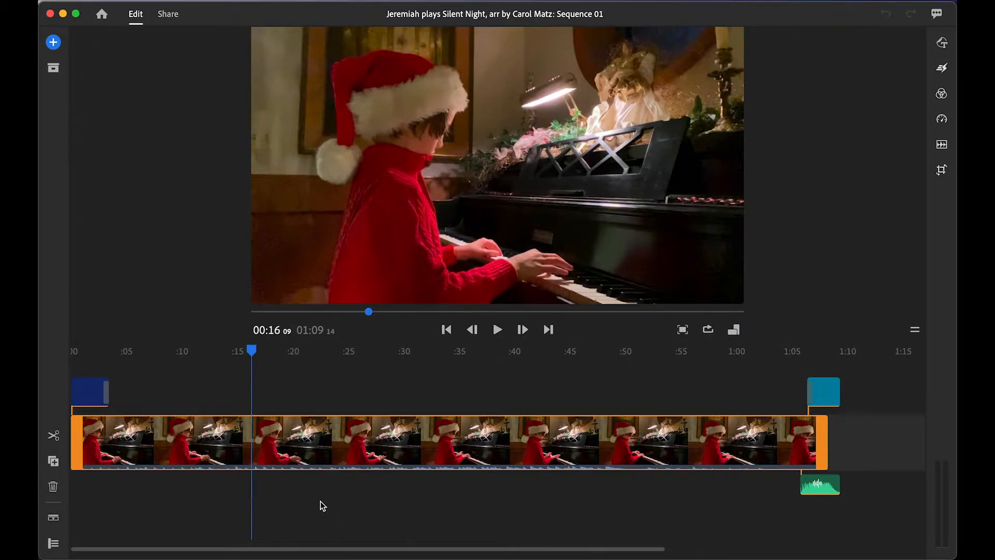
click(733, 330)
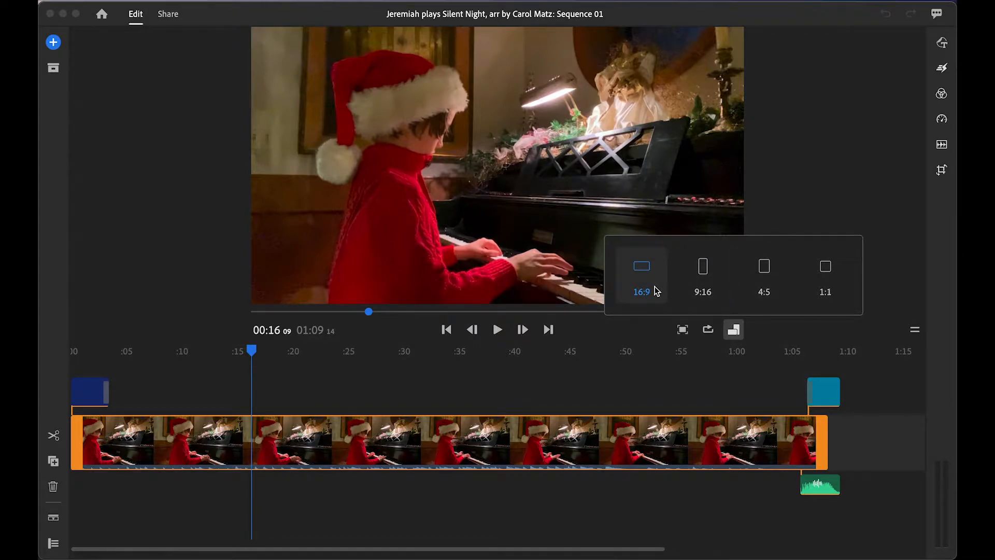
click(187, 487)
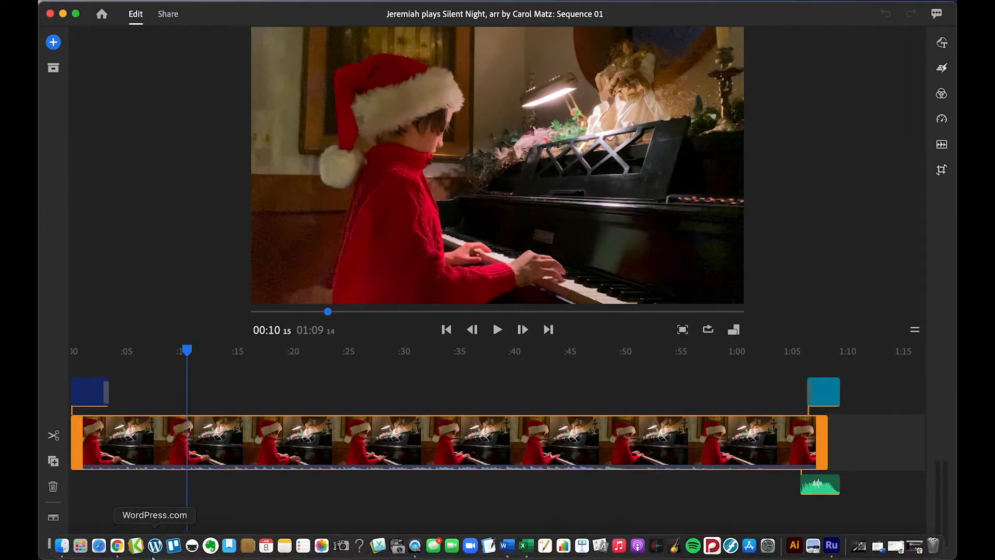
Switch back to Chrome and return to the Canva Likes folder page.
click(117, 544)
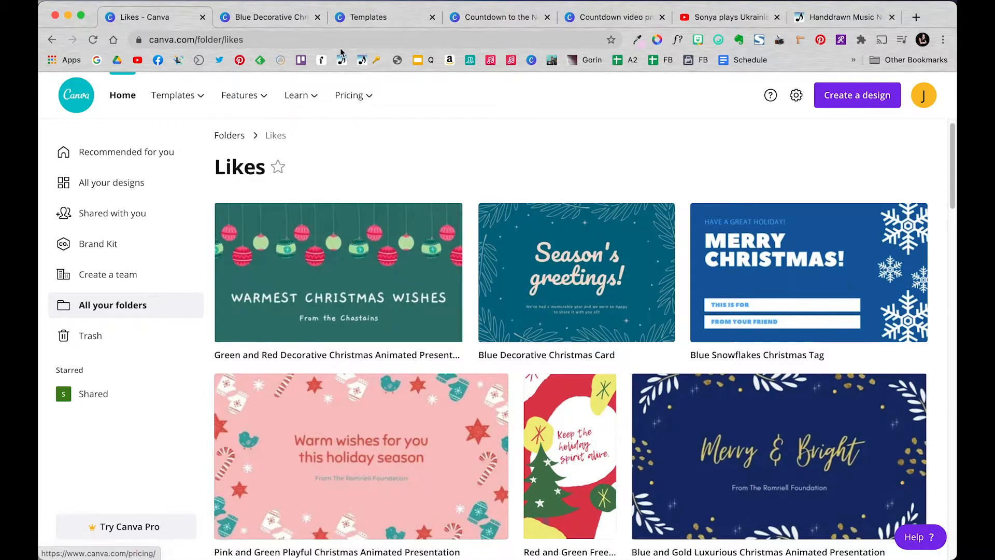
click(280, 17)
click(368, 17)
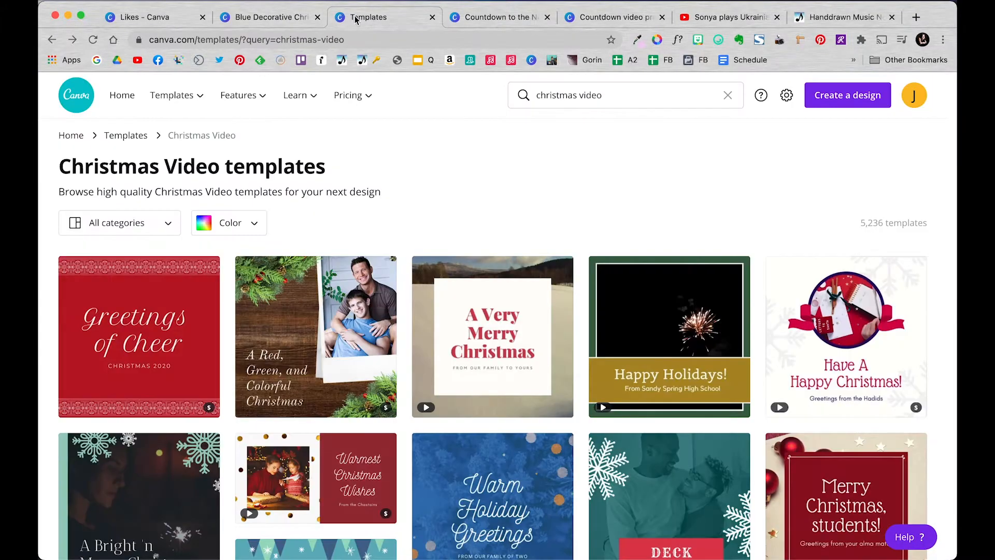
click(307, 17)
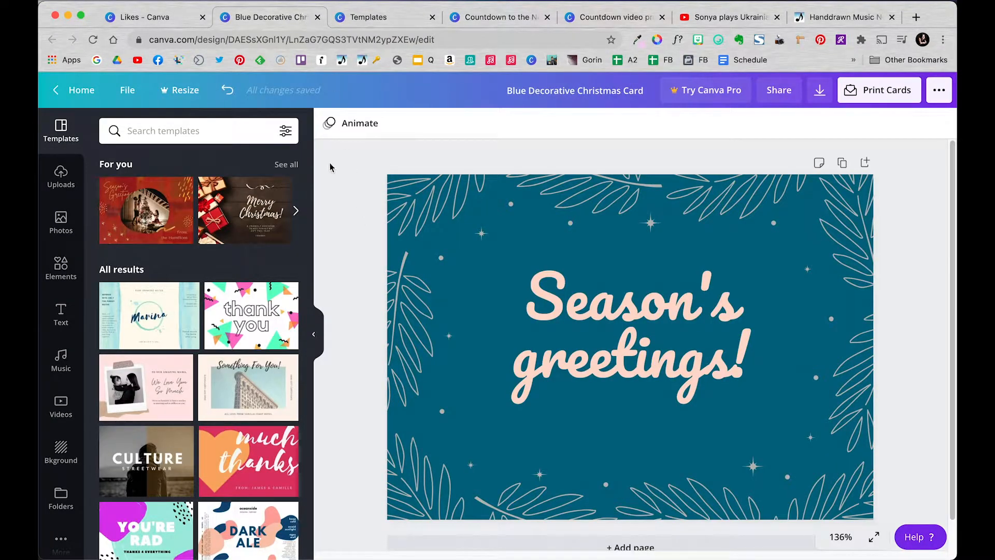
click(167, 19)
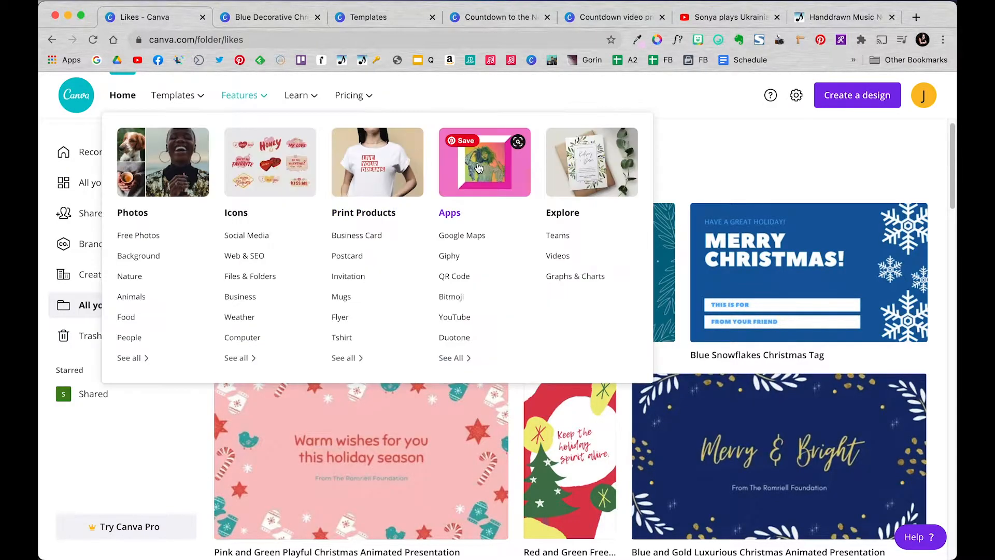
Create a new blank custom-size design 1080 px wide and 1350 px high.
click(842, 100)
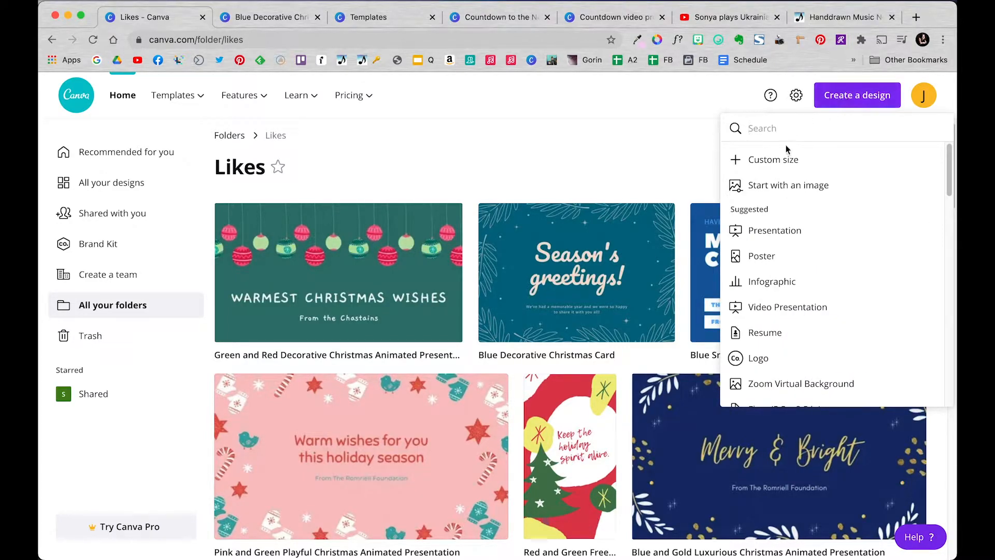
click(780, 161)
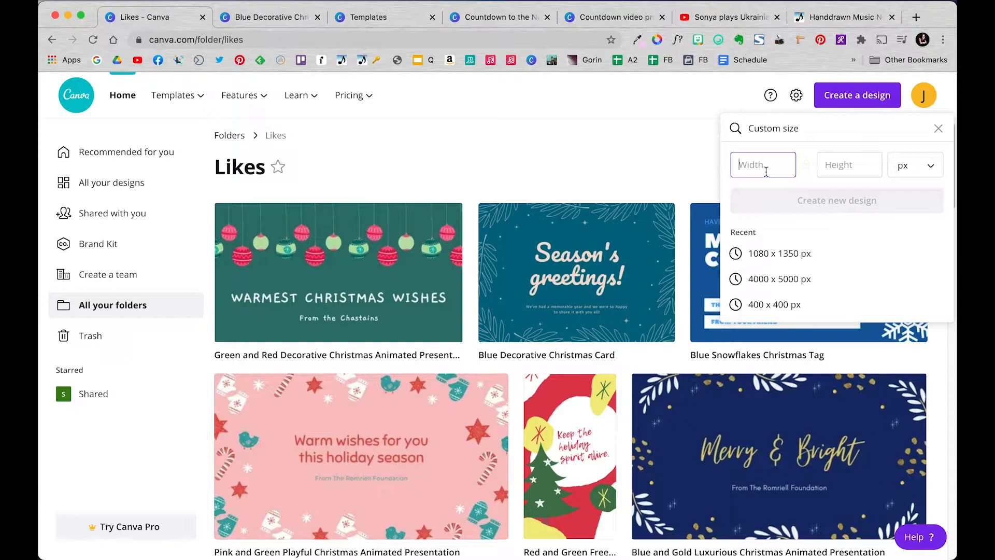
text(1080)
click(858, 164)
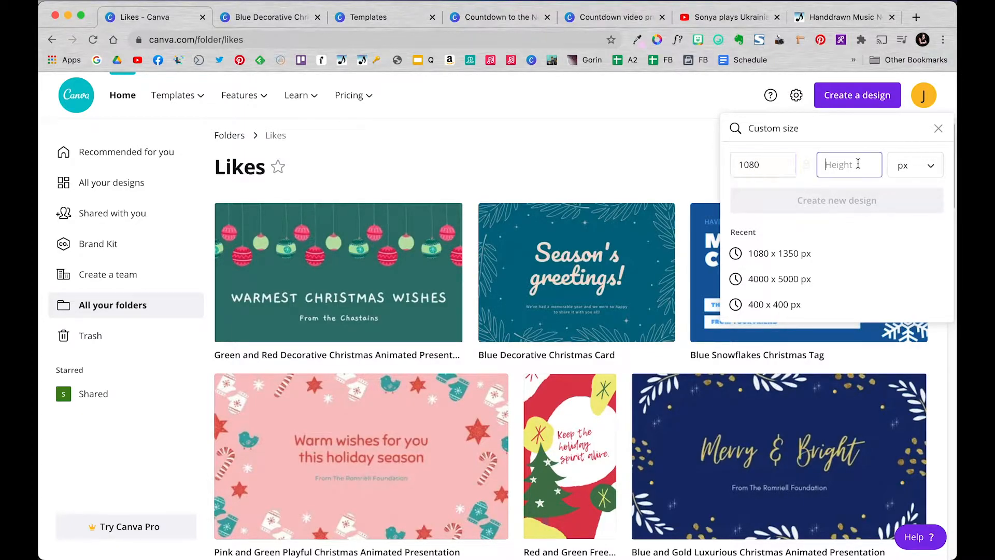
text(1920)
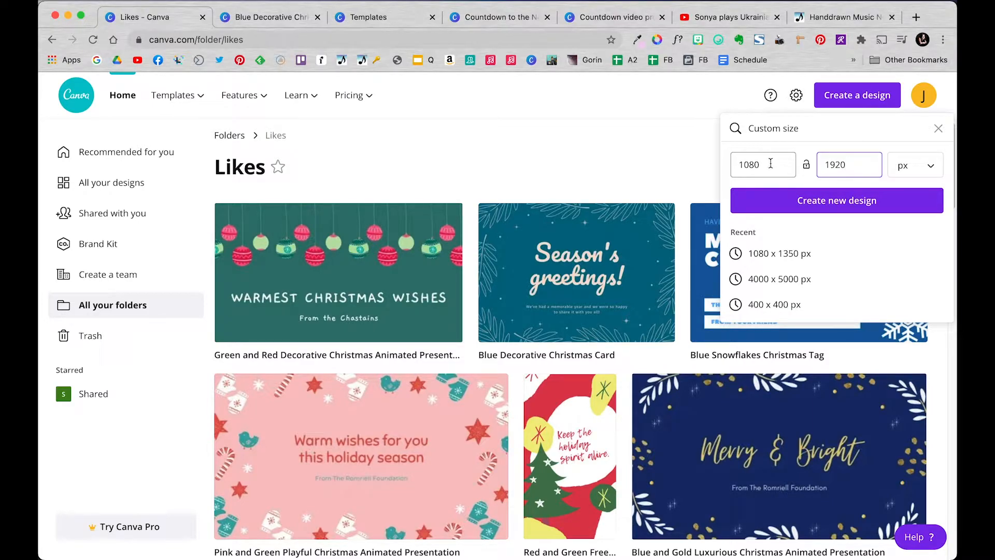
double_click(836, 165)
text(1350)
click(857, 201)
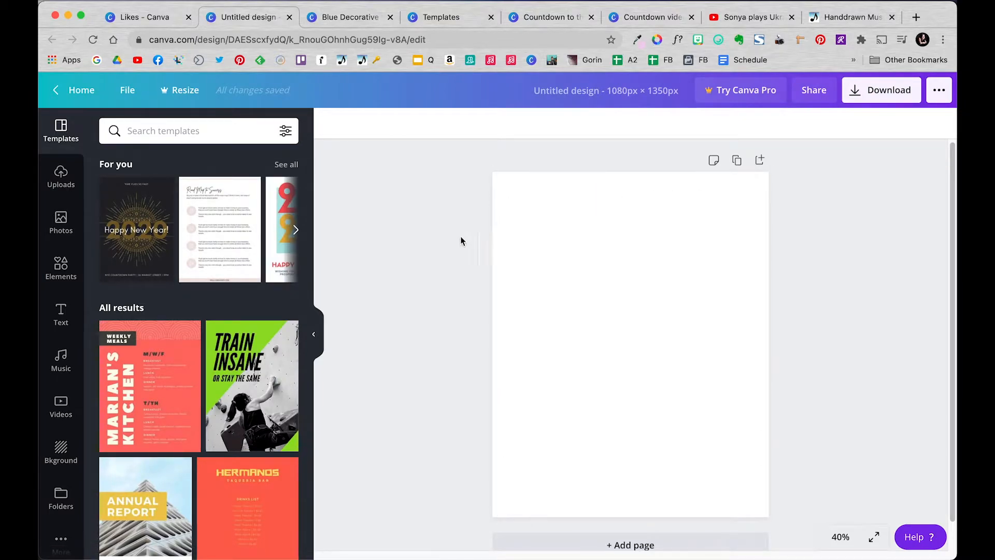
Select all the elements of the Blue Decorative Christmas Card, including the leaves, stars and heading, and copy them.
click(341, 21)
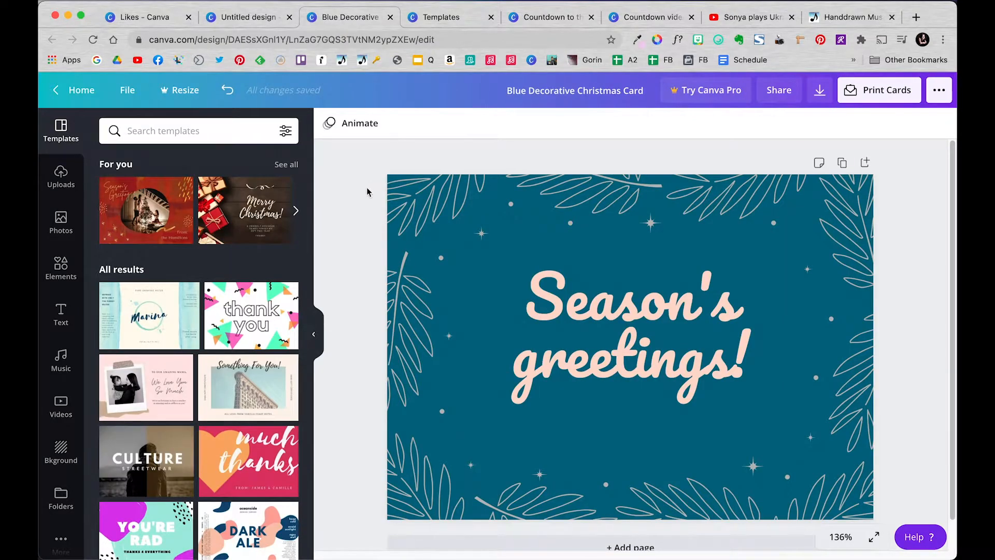
drag(363, 155, 908, 522)
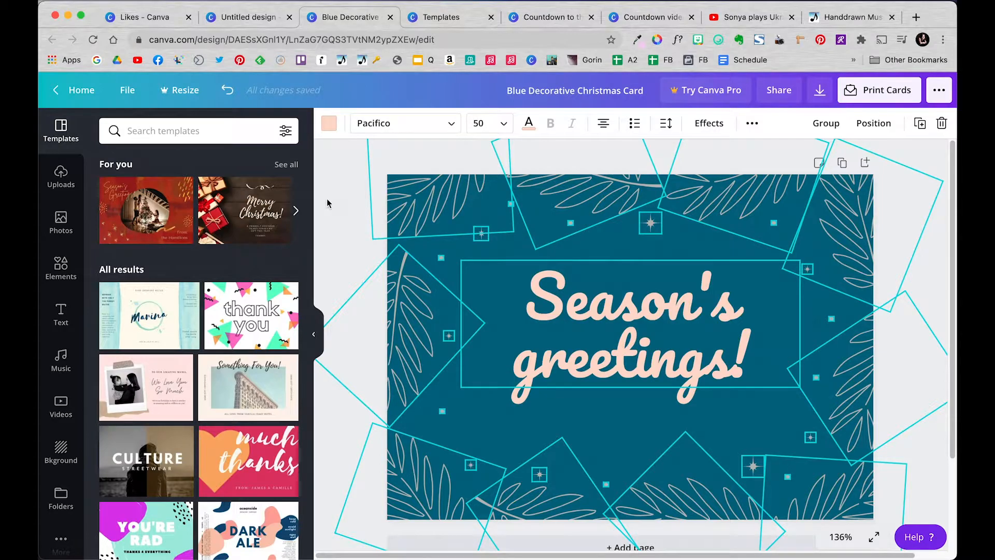
right_click(421, 189)
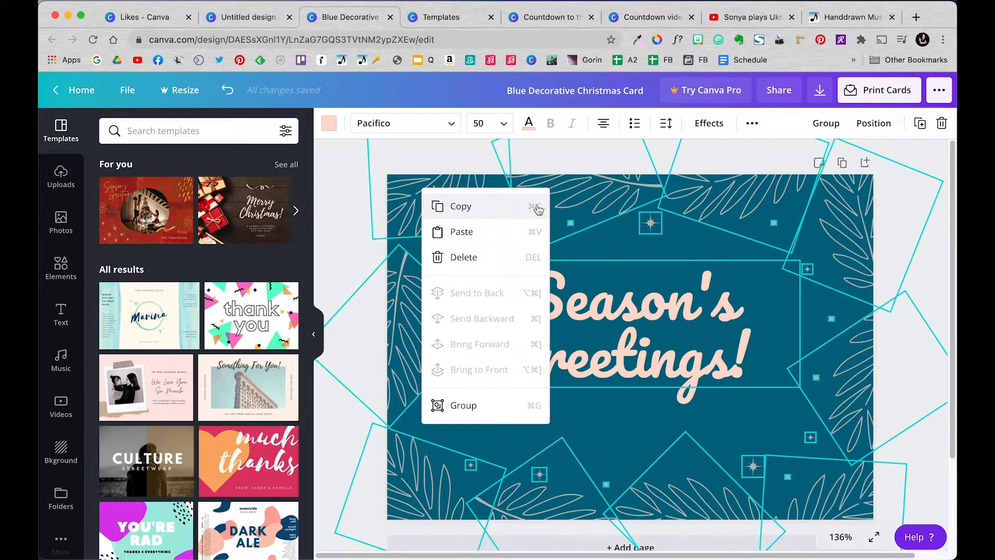
click(536, 208)
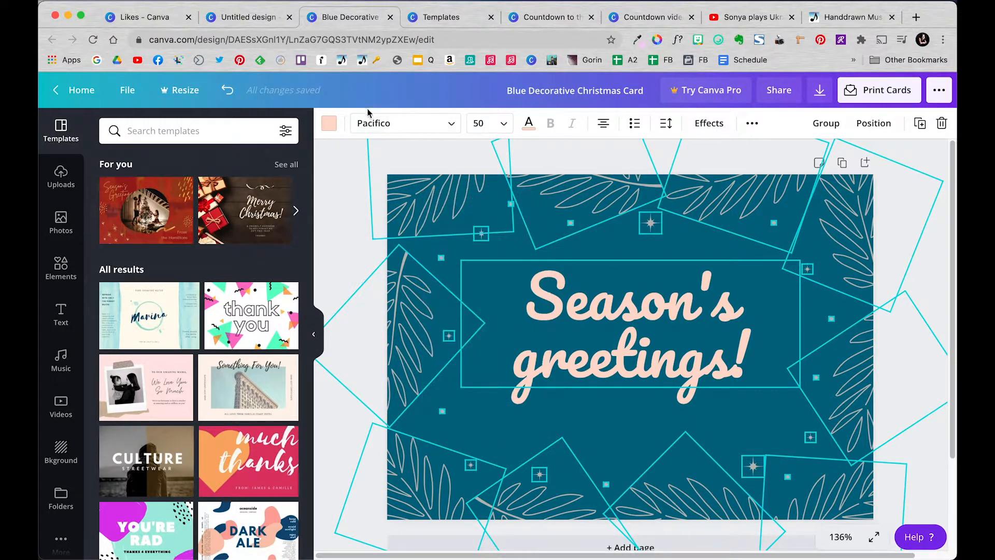
Paste the copied card elements onto the blank 1080 × 1350 px page, dismissing the clipboard permission request and the copy-paste help.
click(262, 21)
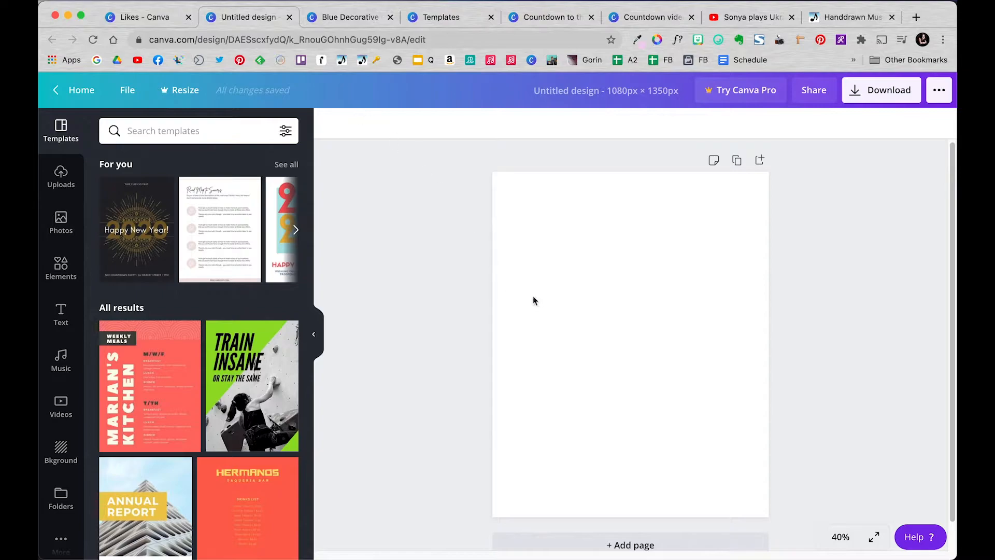
right_click(555, 222)
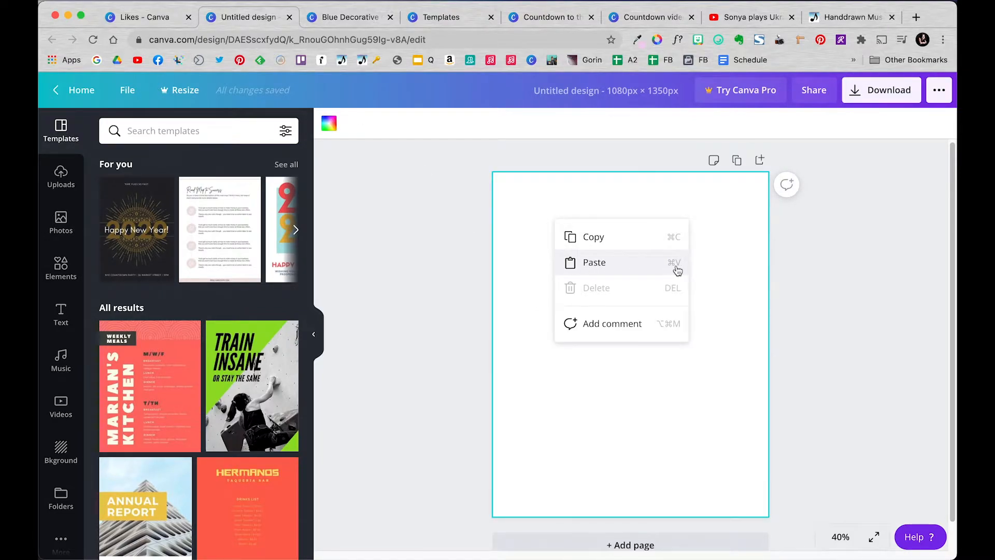
click(596, 263)
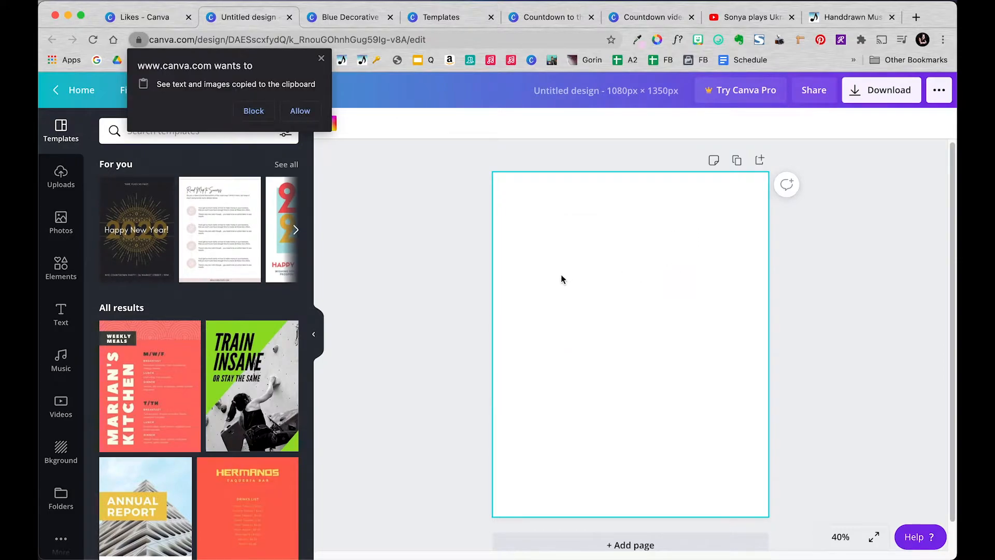
click(321, 60)
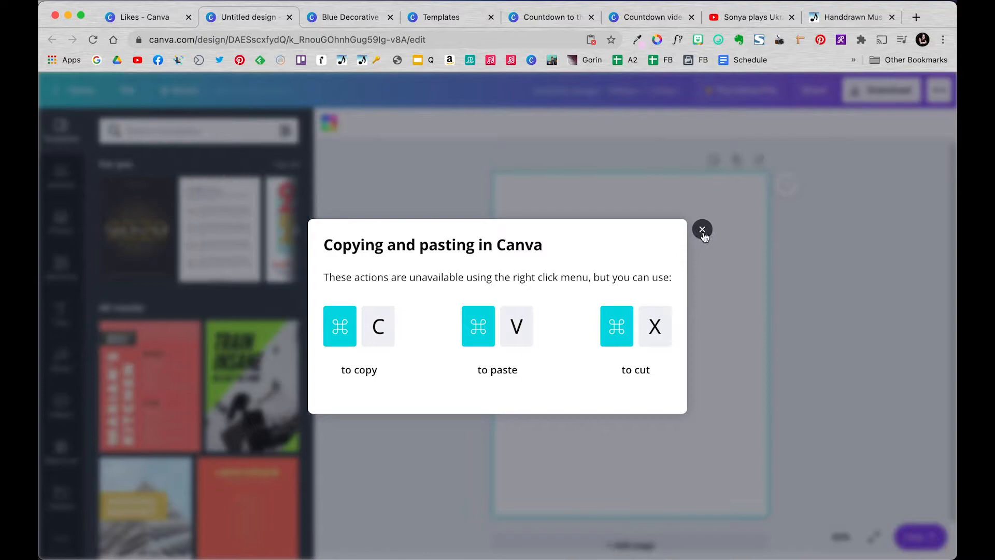
click(702, 229)
key(super+v)
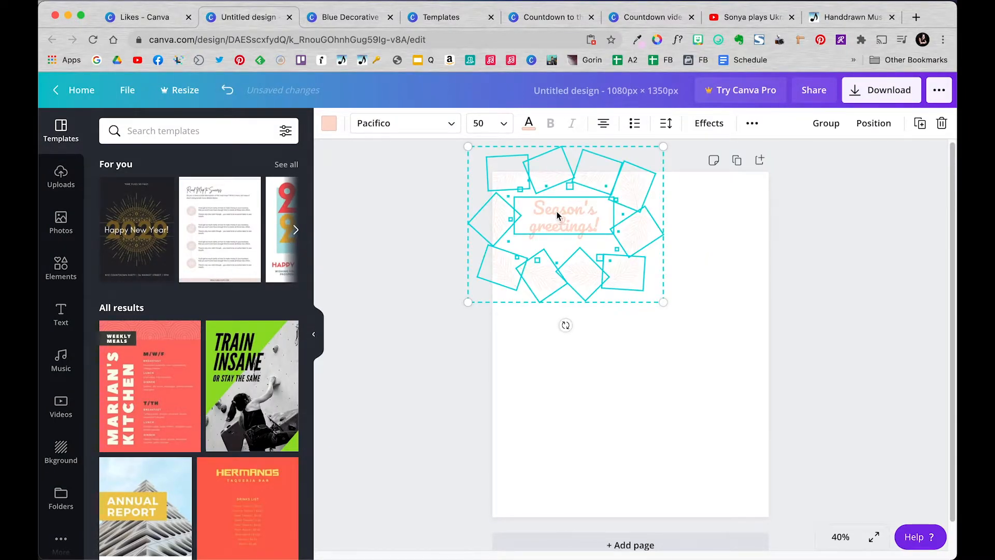
Enlarge the pasted artwork to a heading size of about 85 and position it across the page's upper part.
mouse_move(558, 214)
mouse_down()
mouse_move(594, 250)
mouse_move(569, 229)
mouse_up()
drag(676, 318, 775, 470)
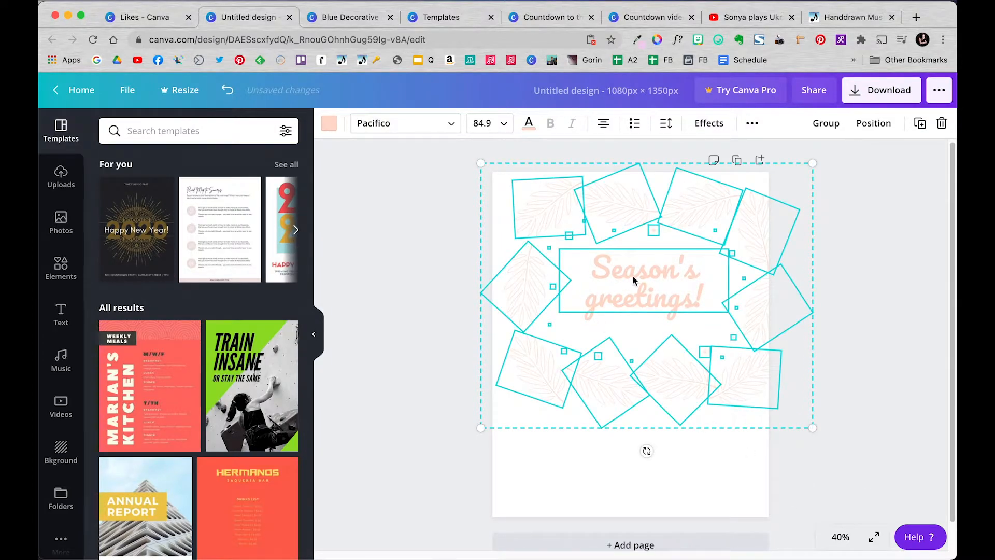
drag(628, 276, 608, 248)
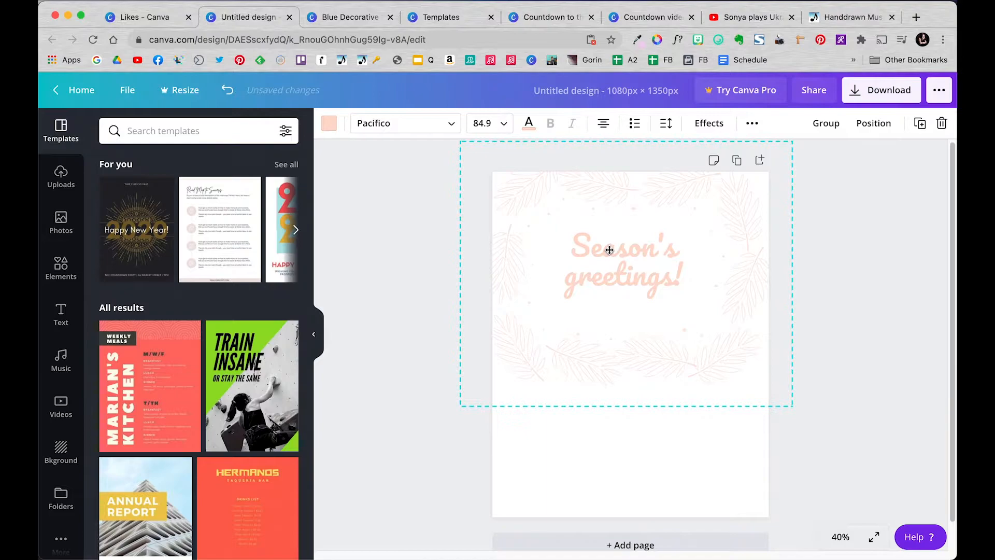
Open the blank page's background colour options and look up the hex code of the Blue Decorative Christmas Card's background.
click(540, 455)
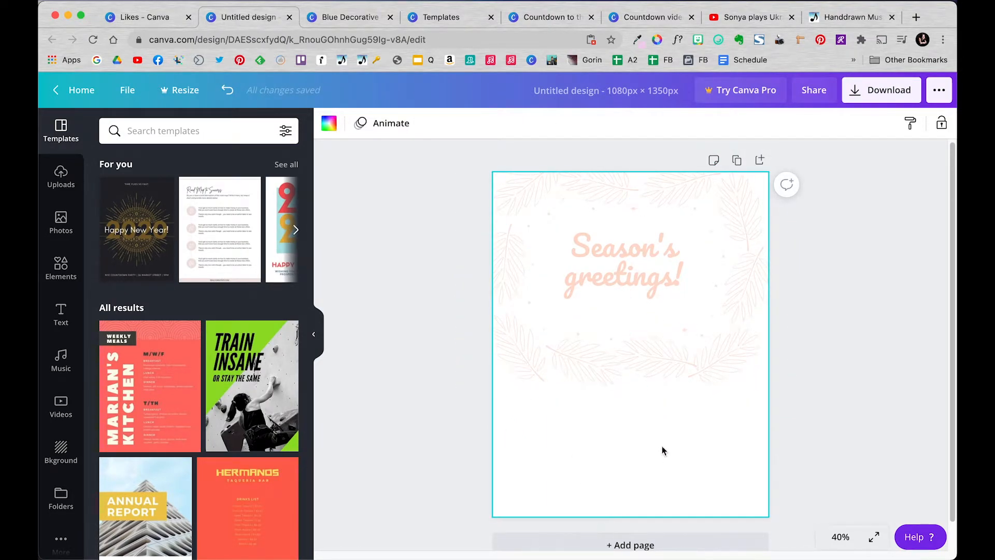
click(329, 125)
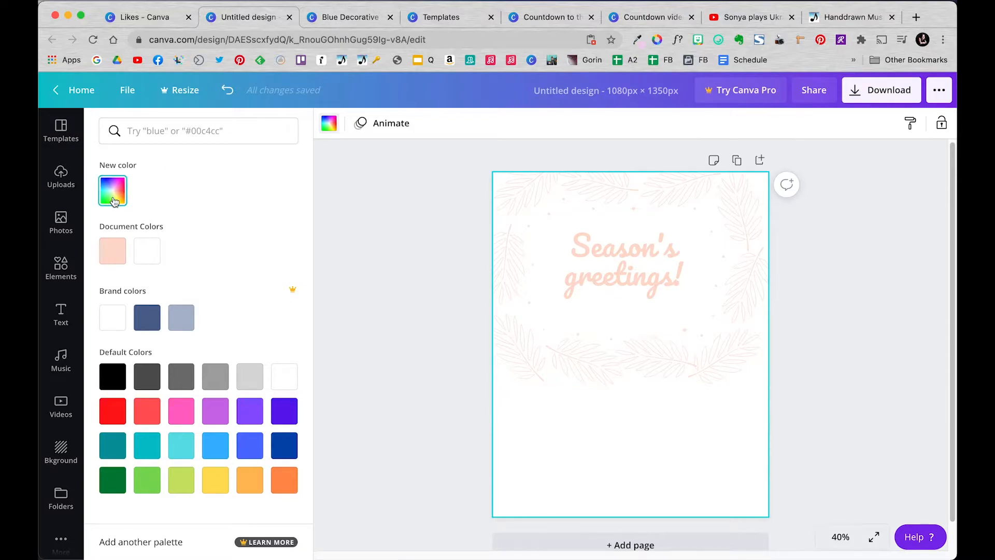
click(344, 19)
click(339, 209)
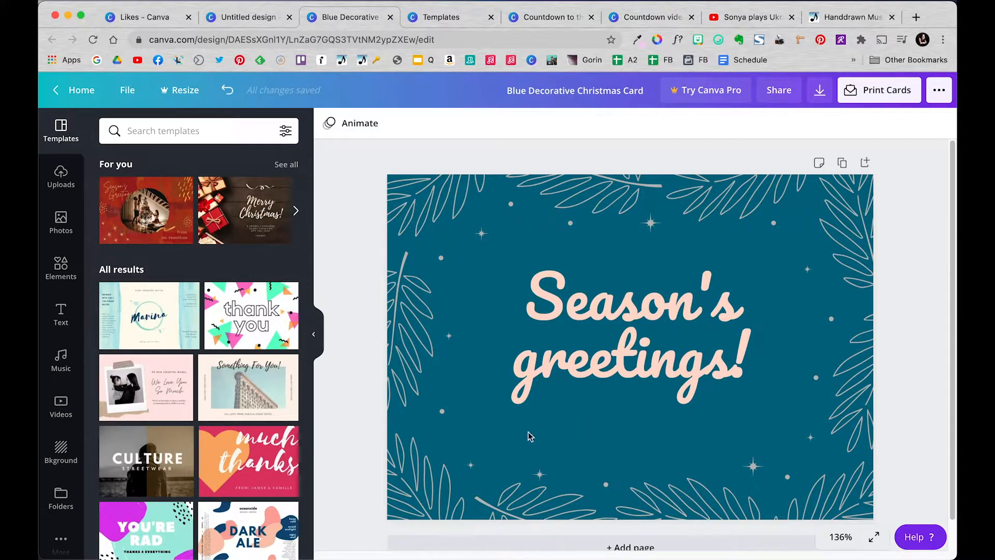
click(607, 439)
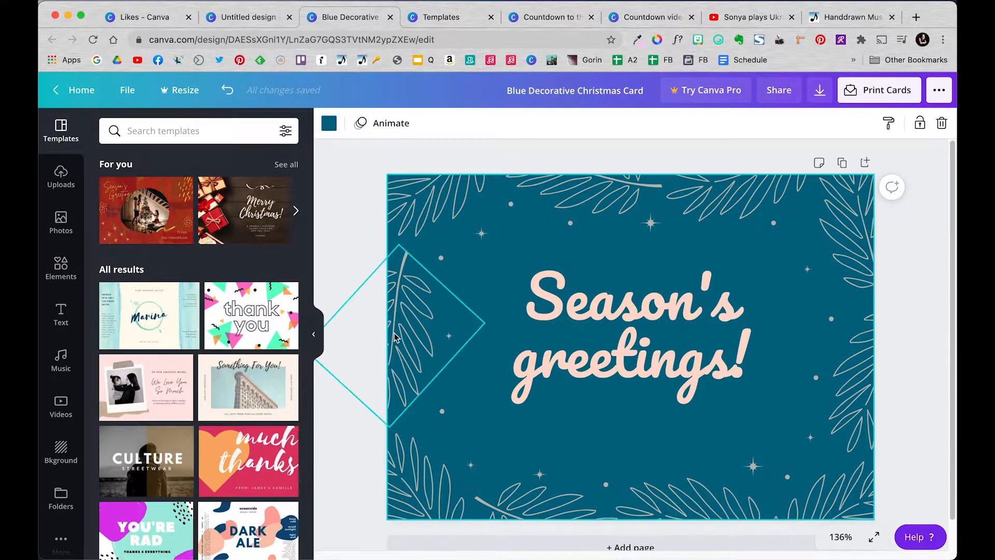
click(329, 126)
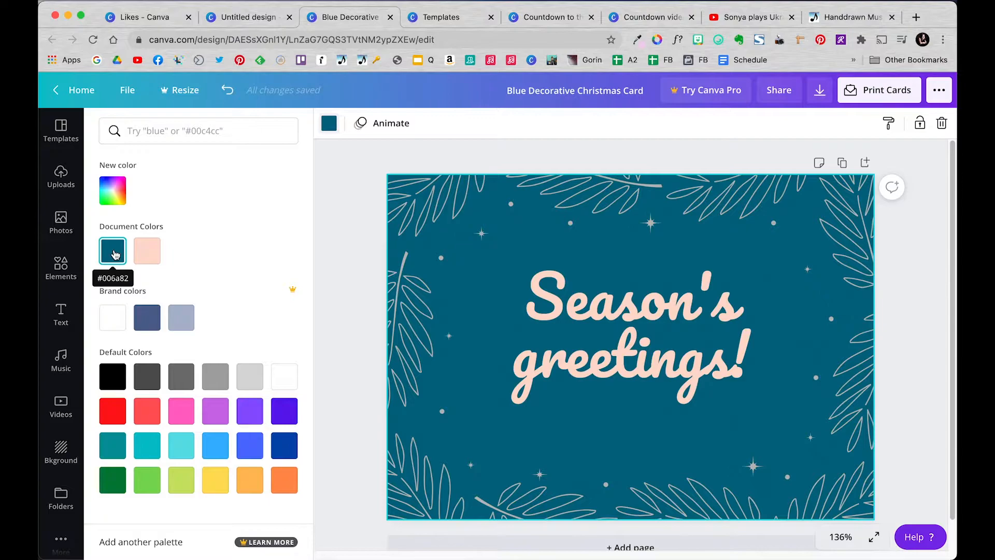
Set the background colour of the 1080 × 1350 px page to 006a82.
click(233, 18)
click(188, 133)
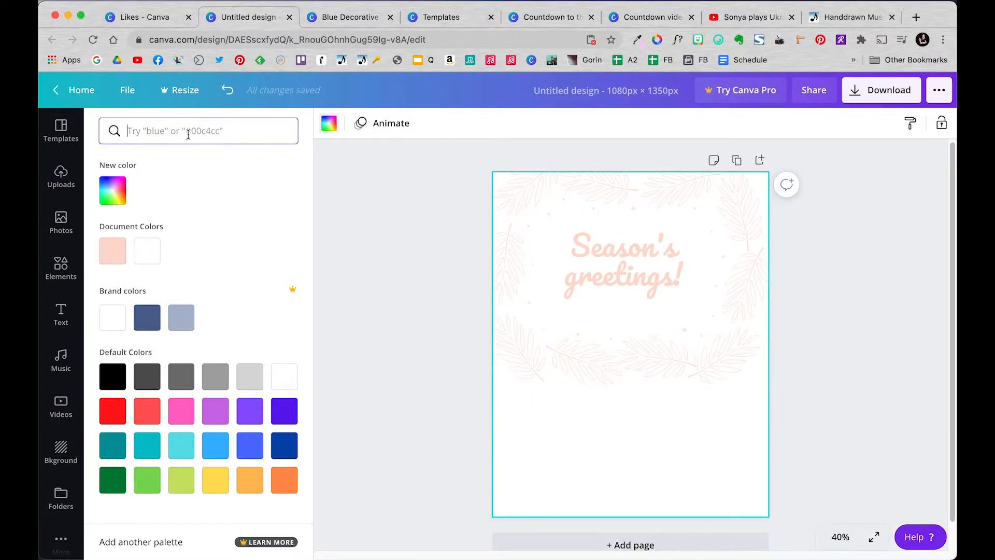
text(006a)
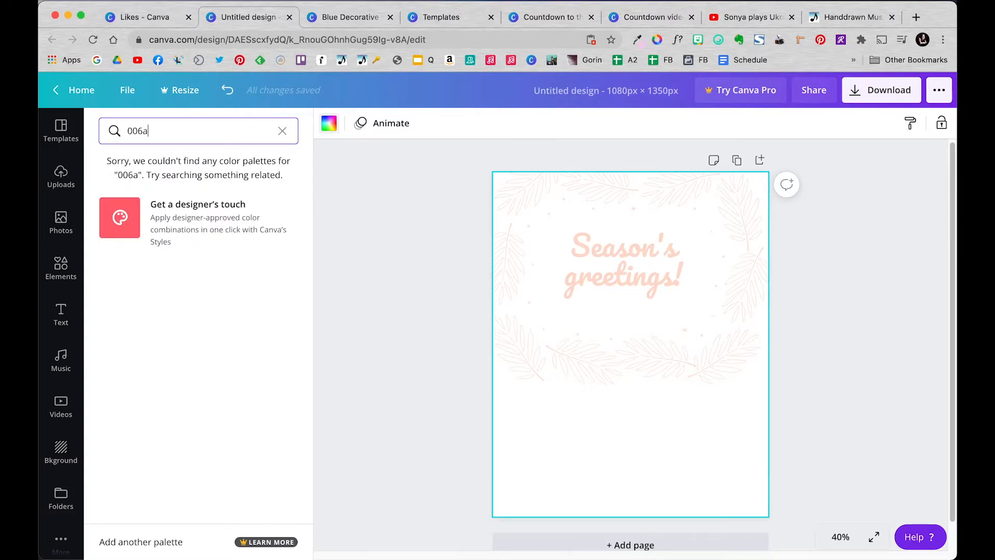
text(82)
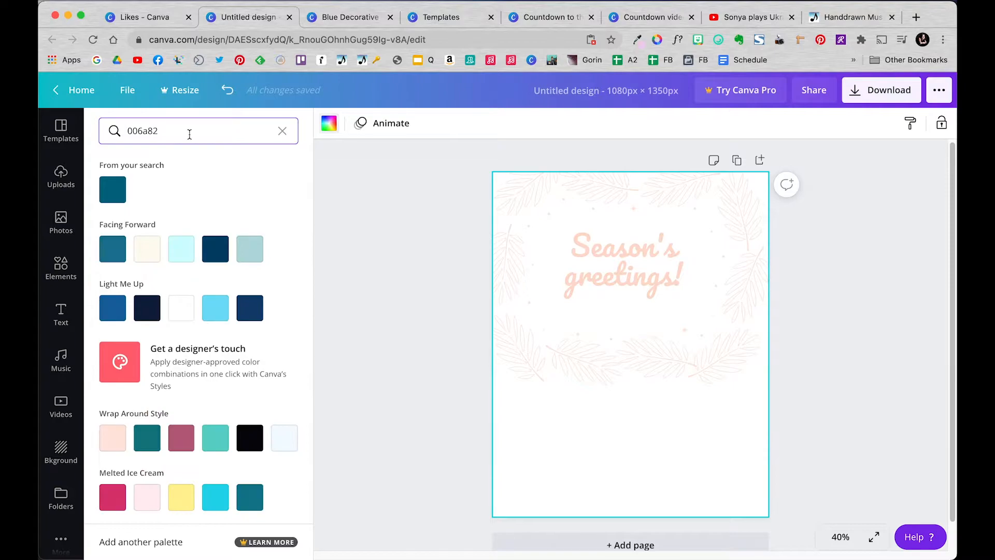
click(116, 193)
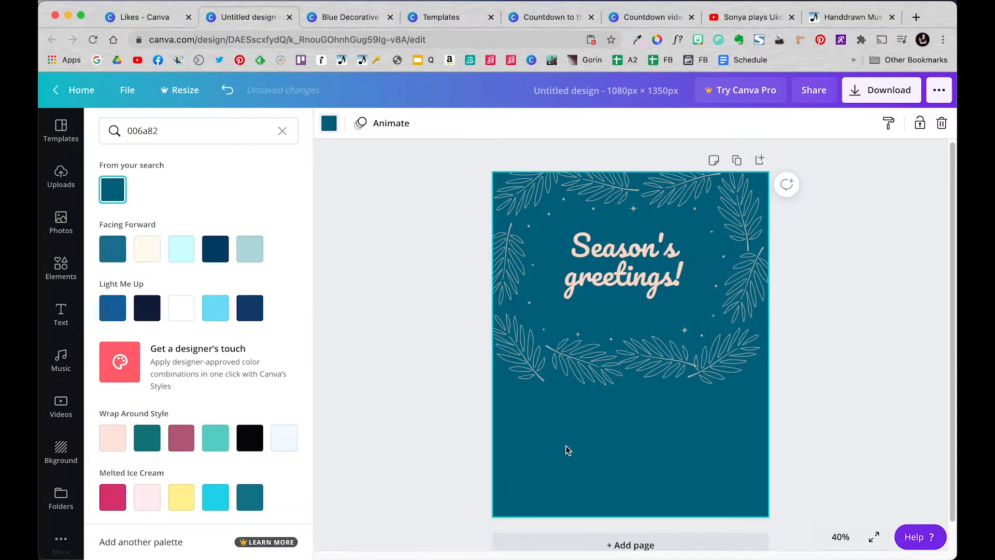
click(400, 229)
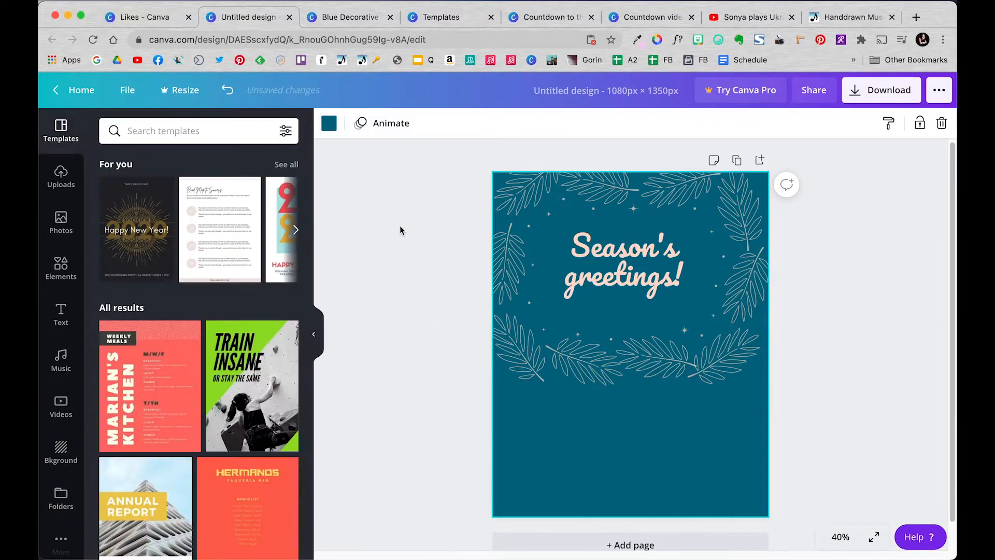
Compare the new page with the original Christmas card and the finished Countdown card in the YouTube video.
click(344, 18)
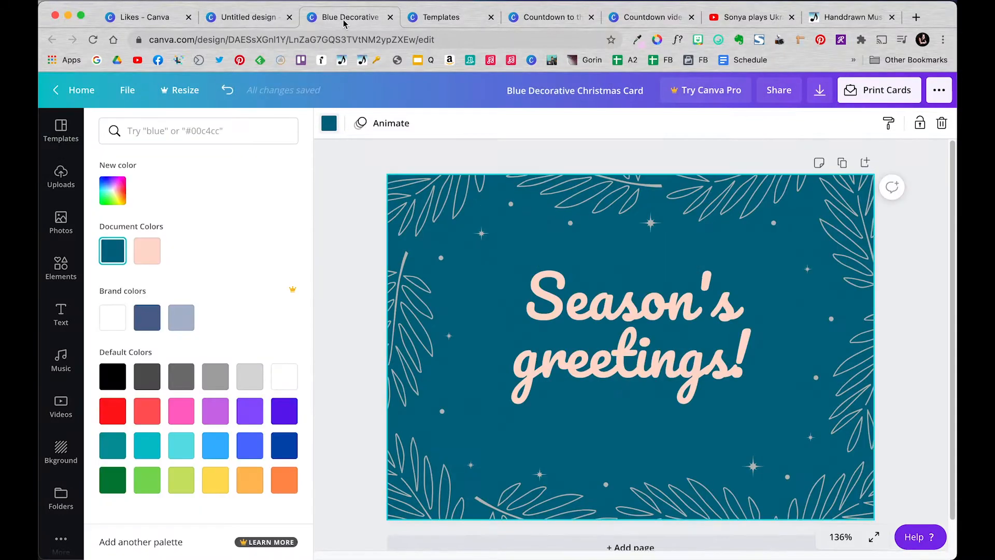
click(263, 19)
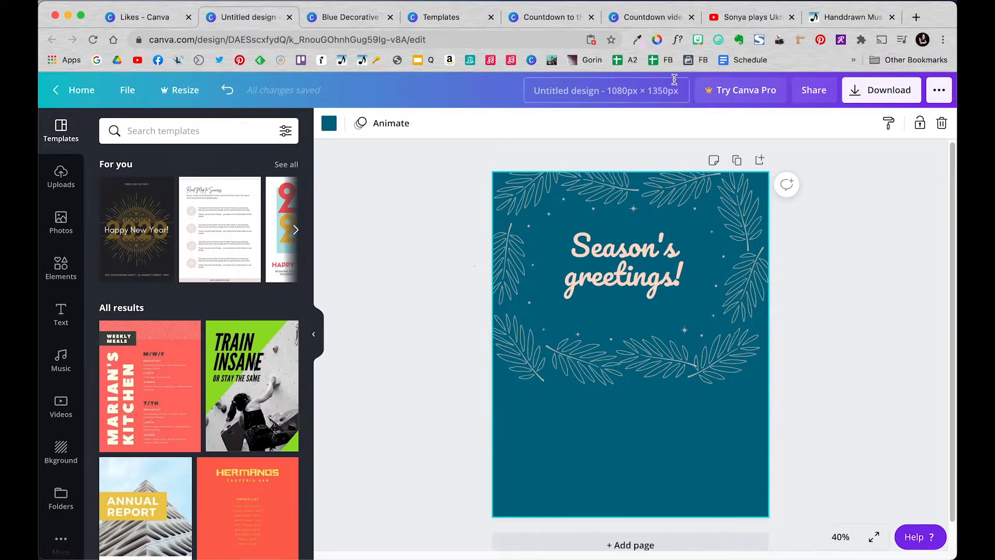
click(731, 20)
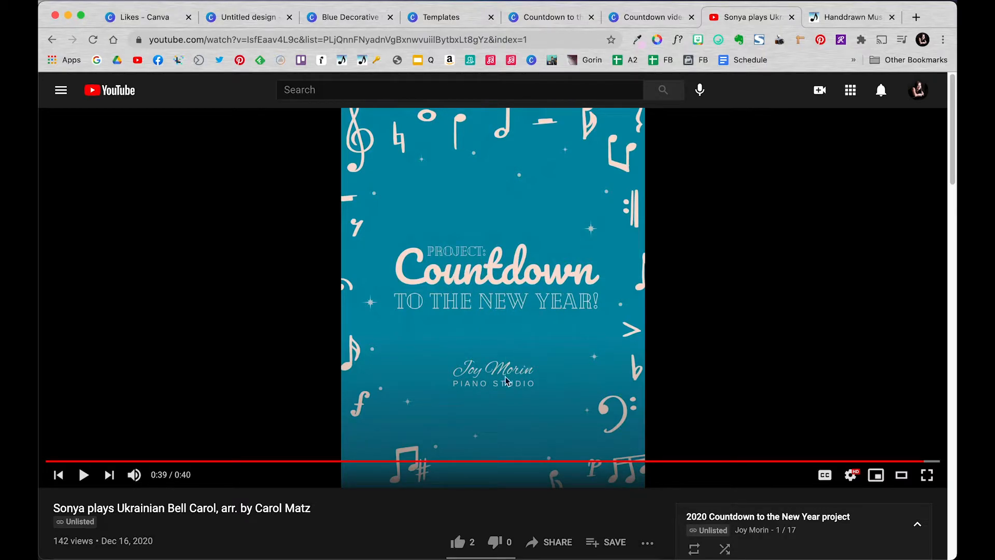
click(259, 21)
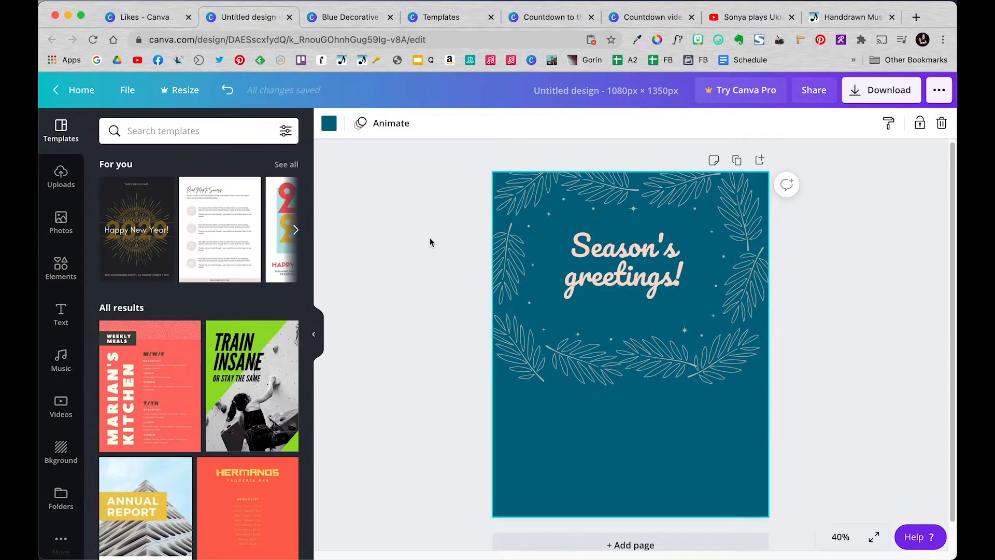
Delete all the leaf branches around the Season's greetings heading, leaving the heading and the stars on the page.
click(513, 194)
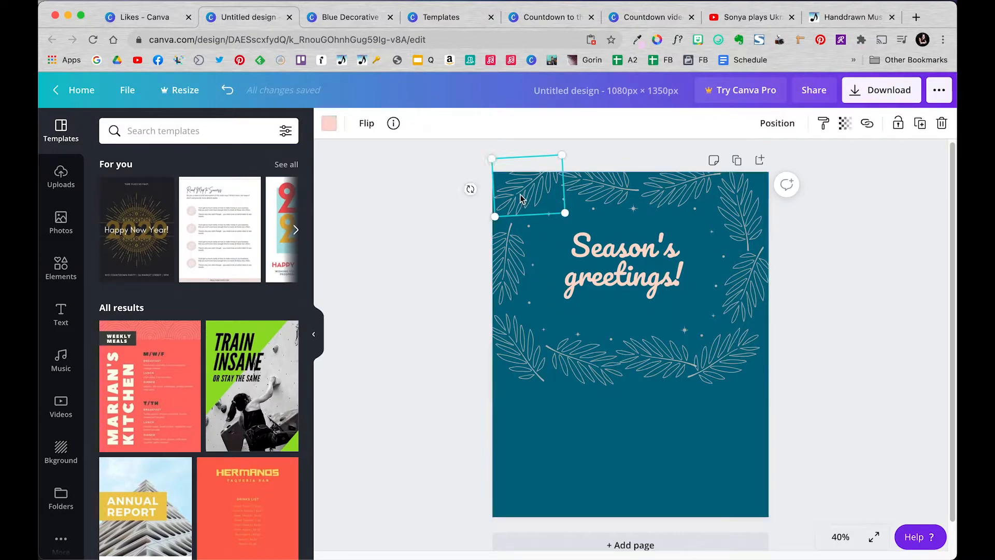
key(Delete)
click(596, 184)
key(Delete)
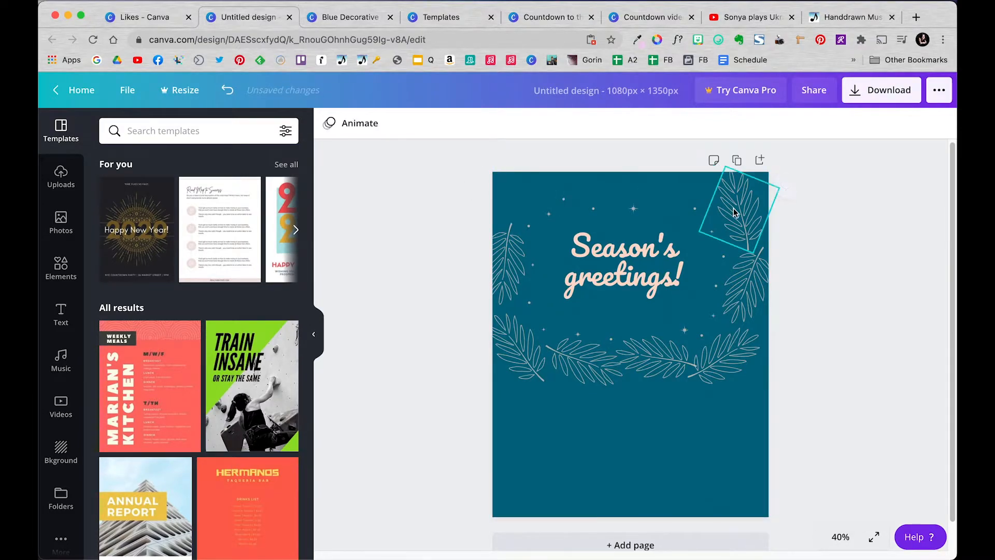
click(744, 207)
key(Delete)
click(758, 297)
key(Delete)
click(503, 263)
key(Delete)
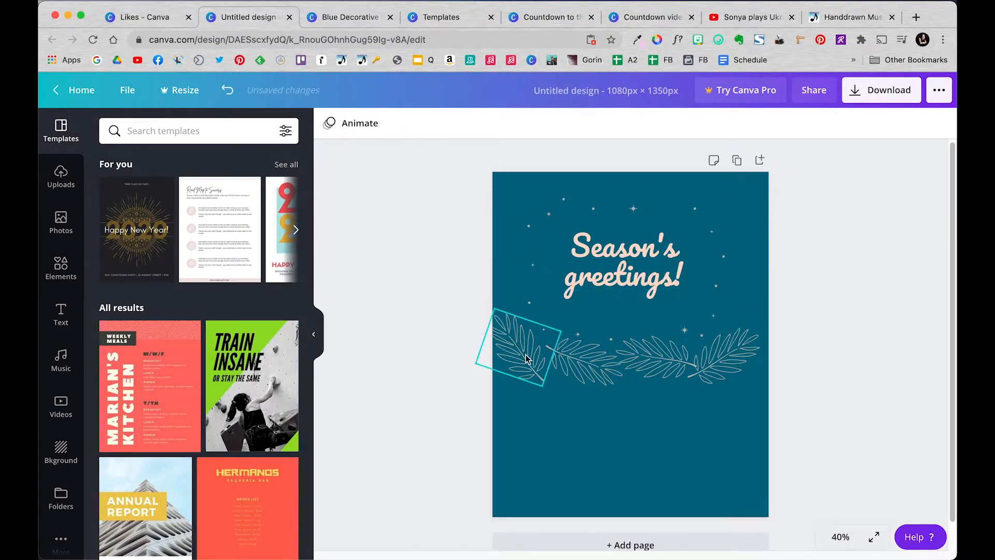
click(525, 358)
key(Delete)
click(570, 360)
key(Delete)
click(651, 362)
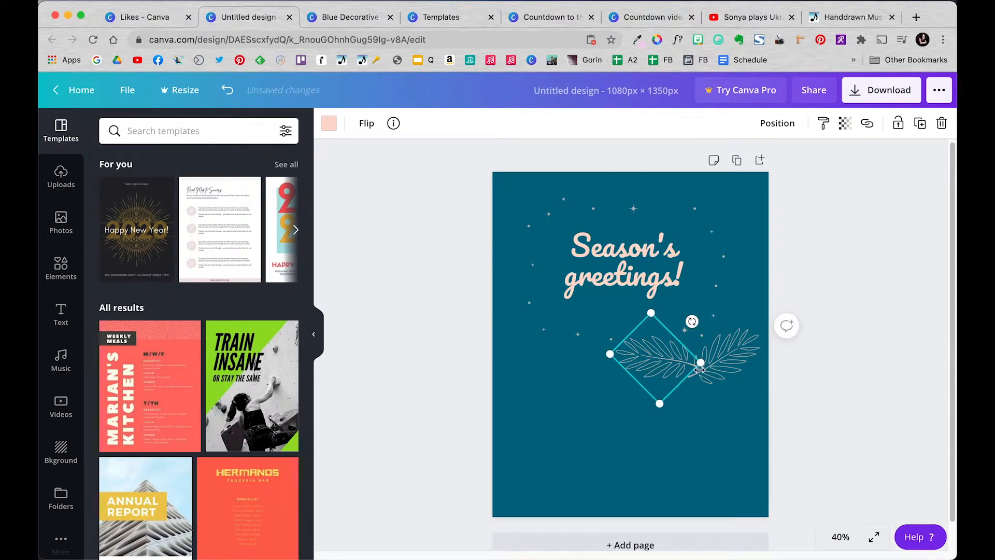
key(Delete)
click(732, 373)
key(Delete)
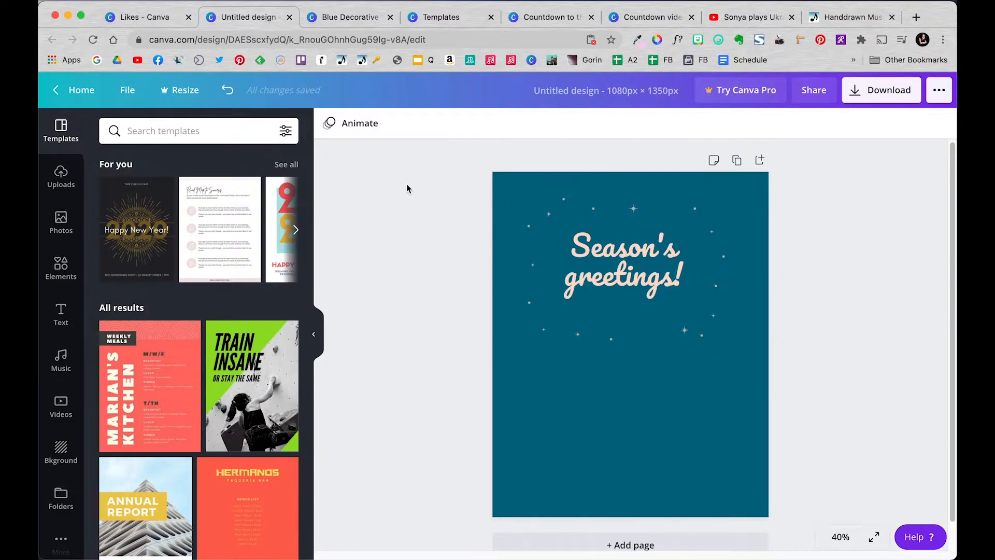
Switch to the Handdrawn Music Notes & Symbols Sets web page and look through its product preview images.
click(845, 22)
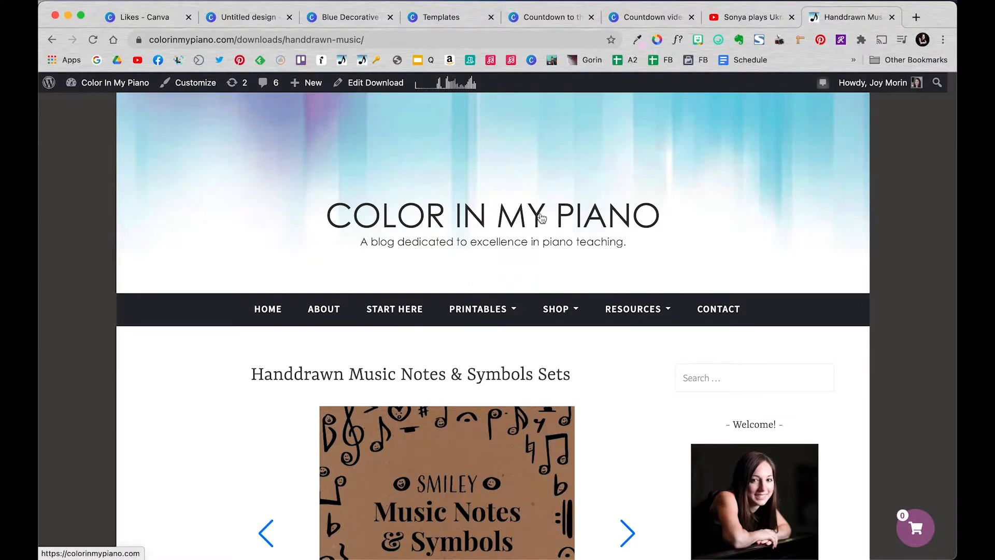
mouse_move(573, 318)
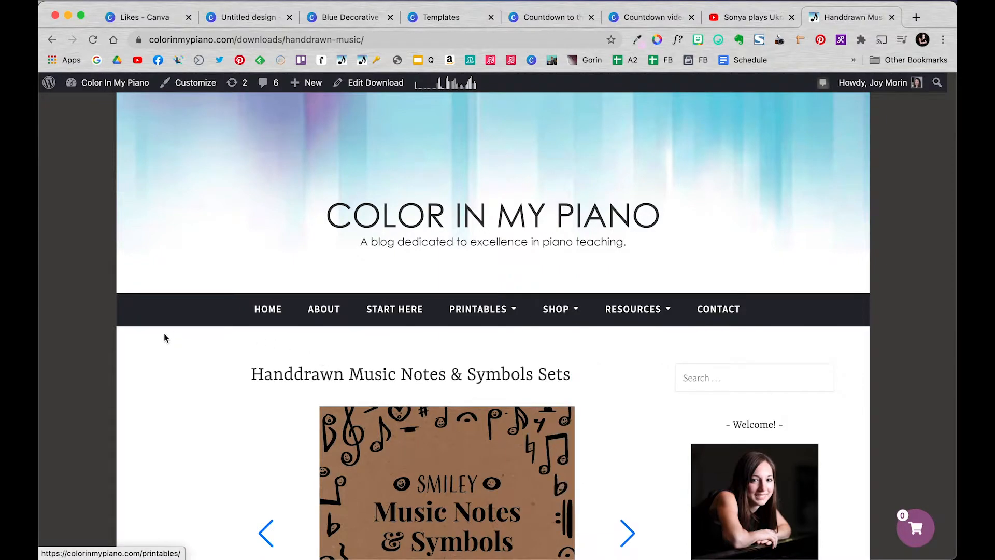
scroll(191, 371, down, 1)
scroll(192, 371, down, 5)
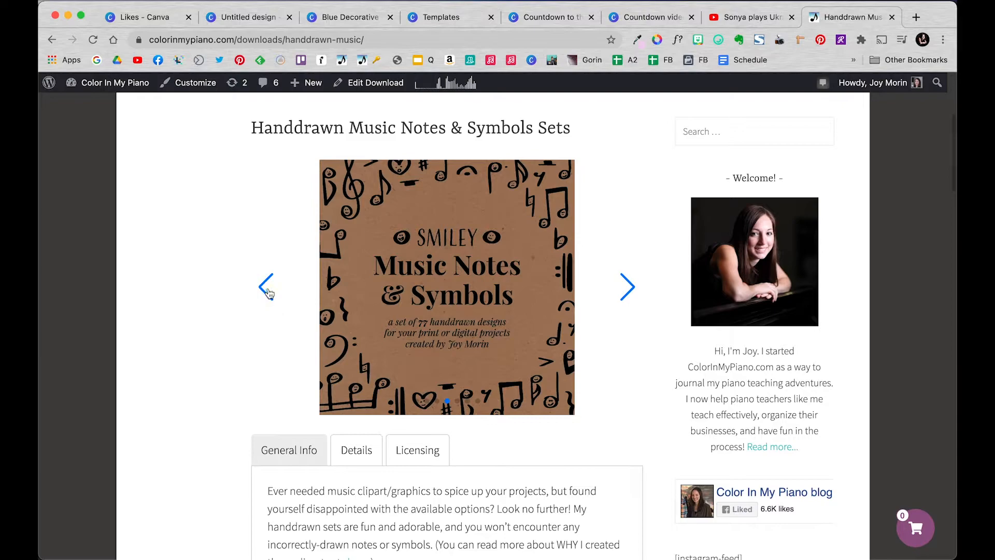
click(267, 290)
click(267, 291)
click(267, 290)
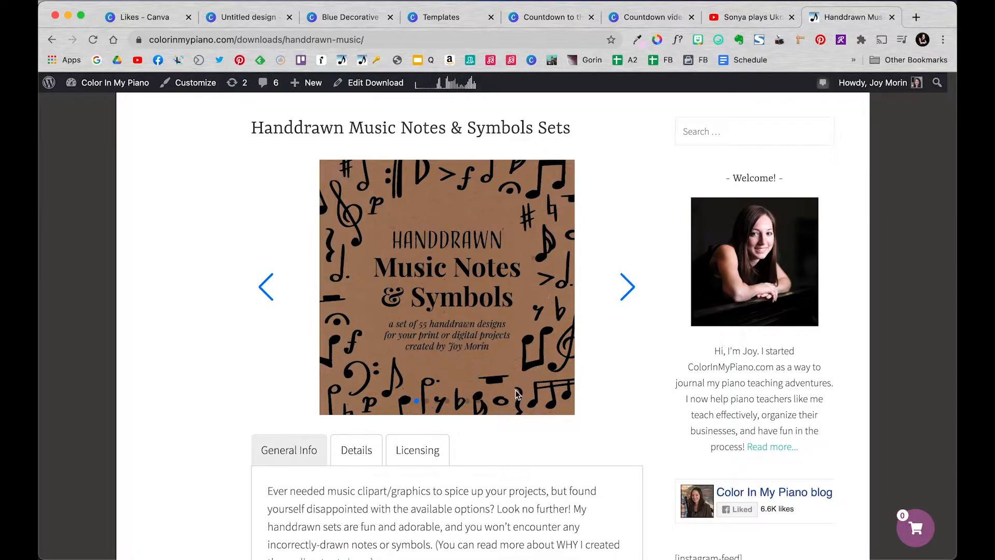
click(628, 288)
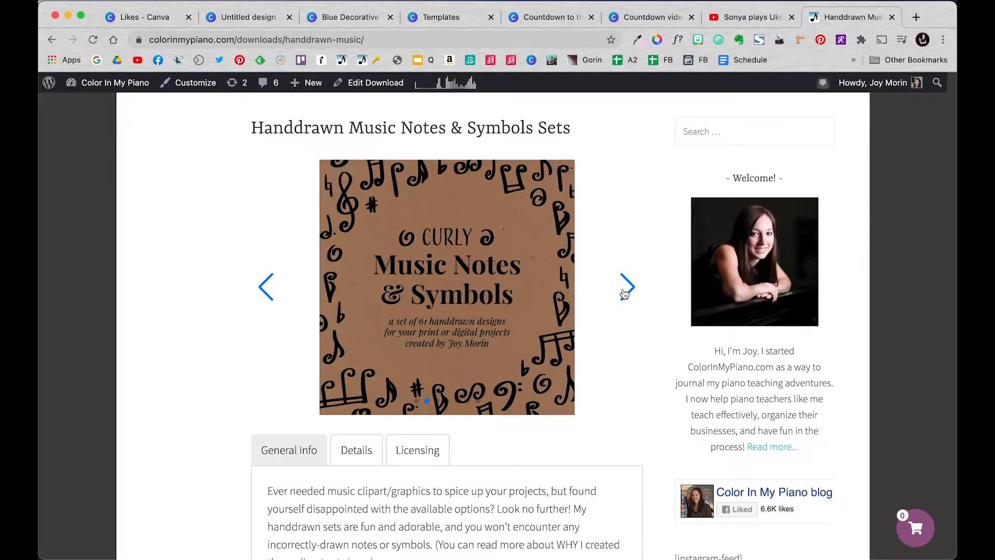
click(625, 291)
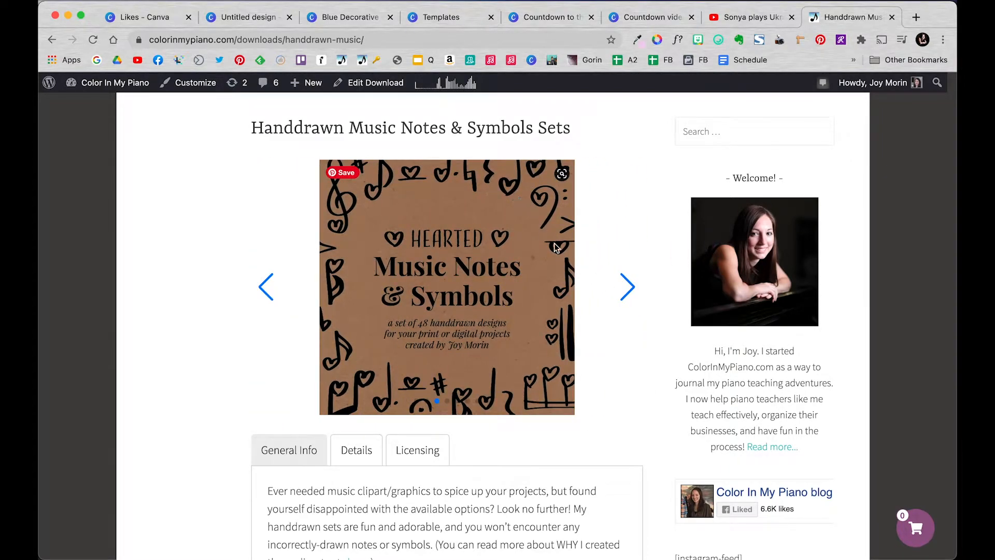
click(626, 293)
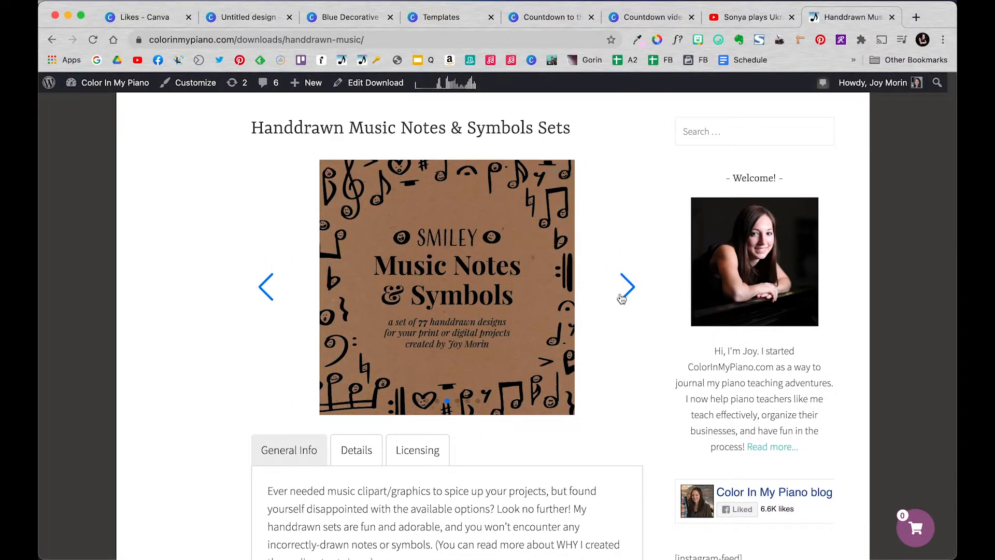
click(625, 293)
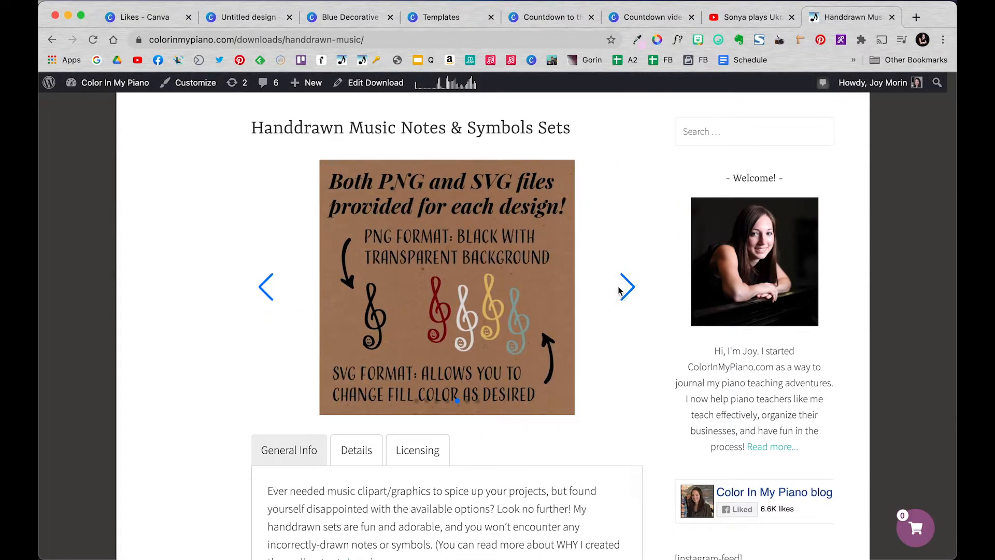
click(625, 293)
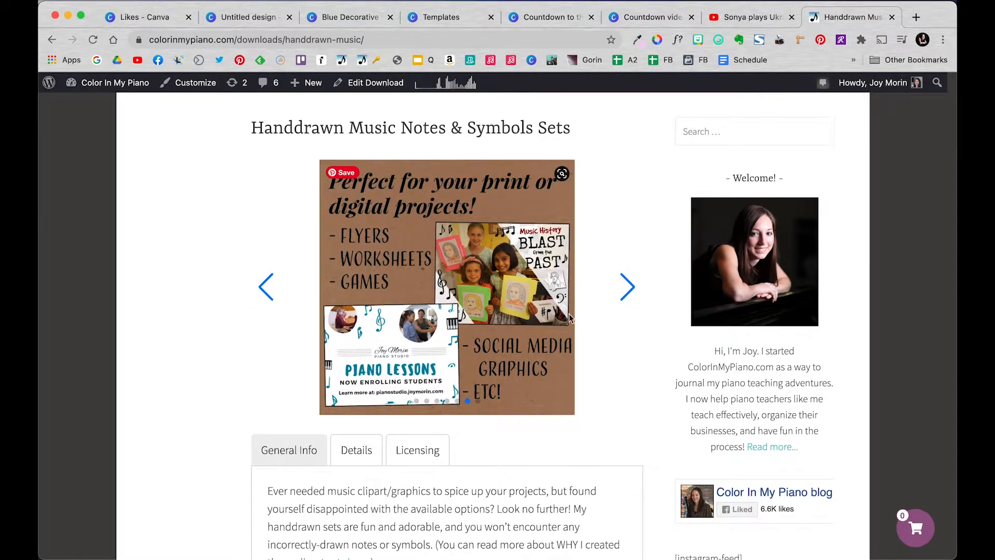
click(628, 288)
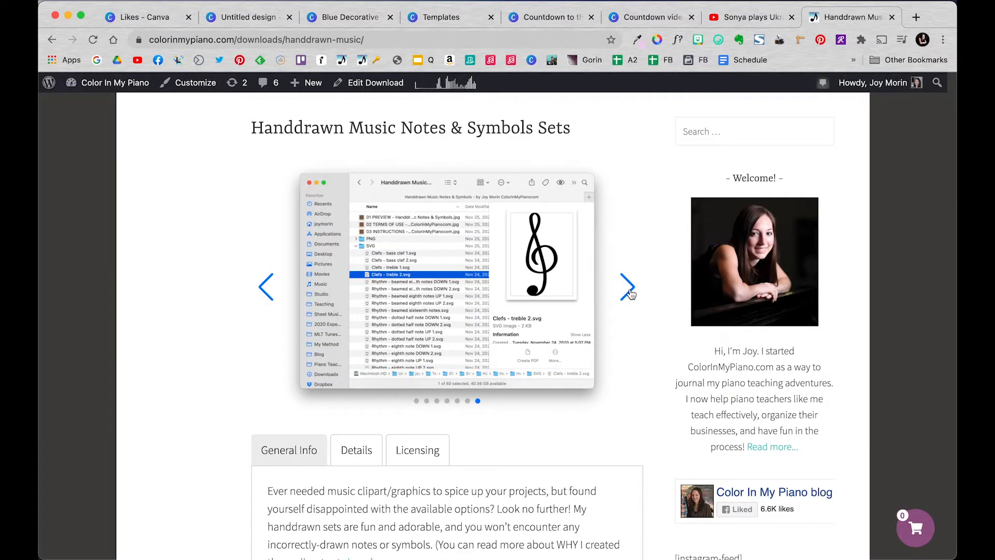
click(629, 290)
Examine the file format details and the video tutorial section of the music symbols page, and return to the untitled Canva design.
scroll(725, 171, down, 20)
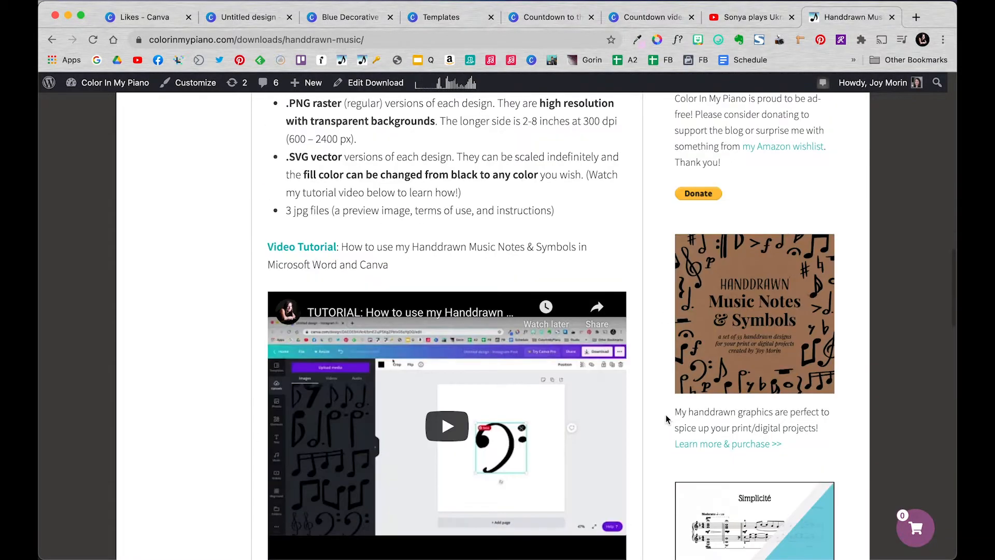
scroll(665, 415, down, 5)
scroll(350, 251, up, 4)
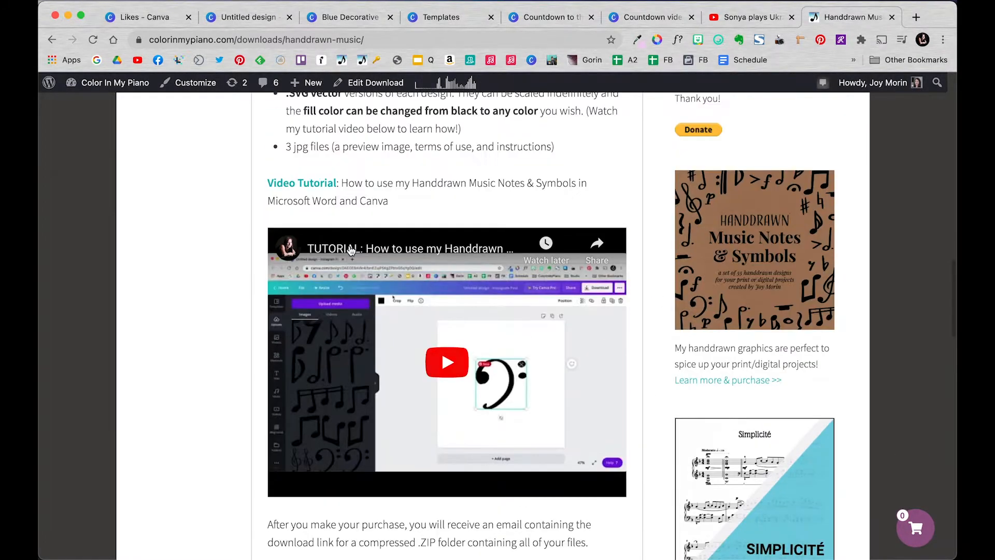
scroll(351, 251, down, 1)
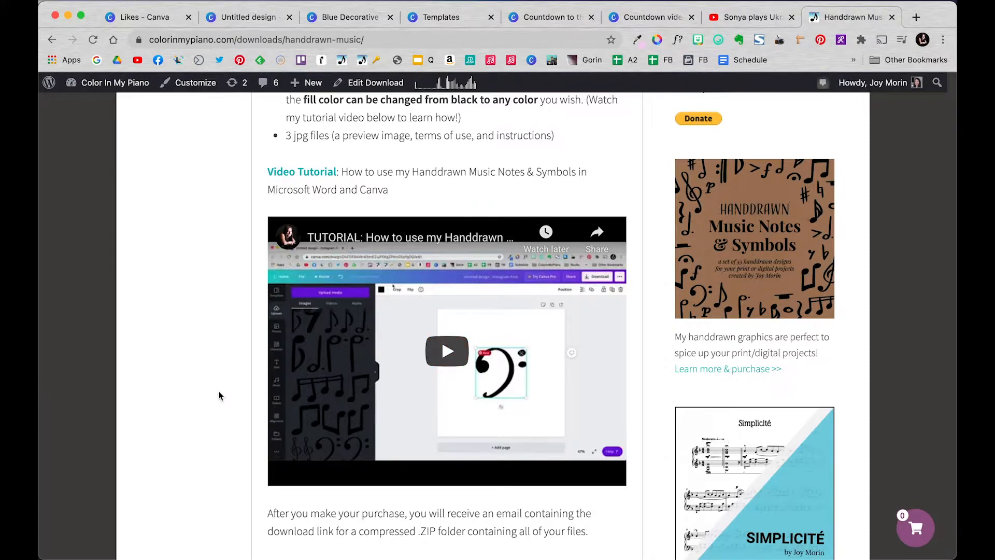
scroll(207, 357, down, 1)
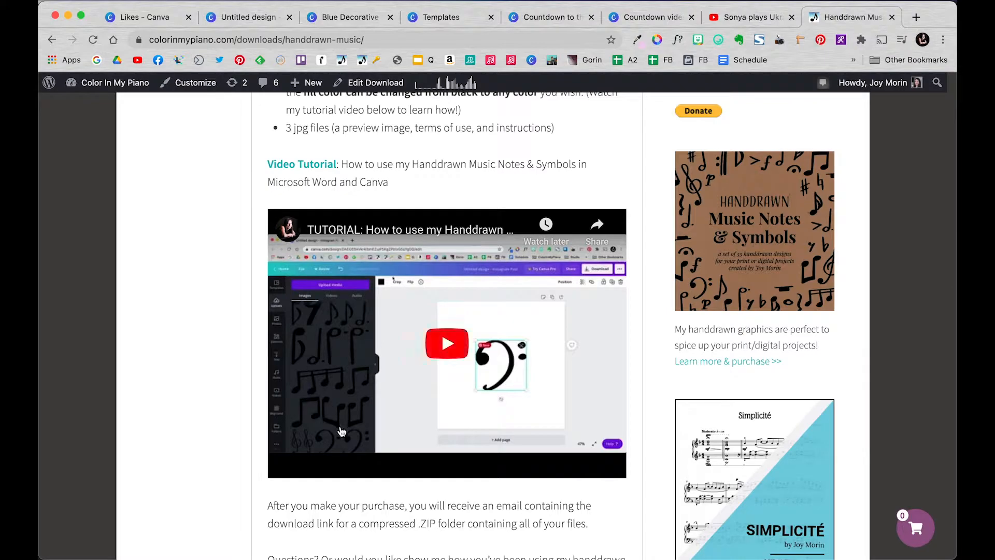
scroll(218, 371, down, 2)
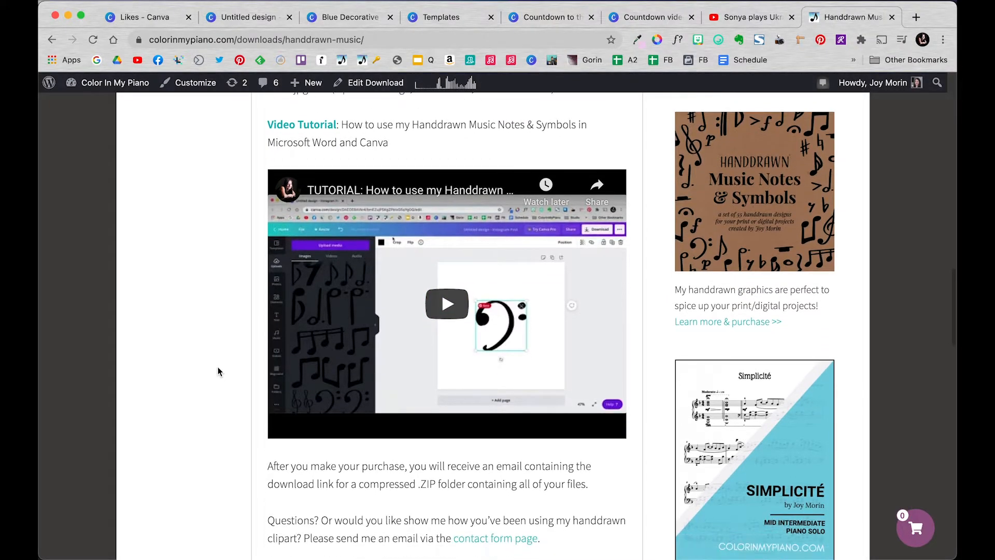
click(263, 18)
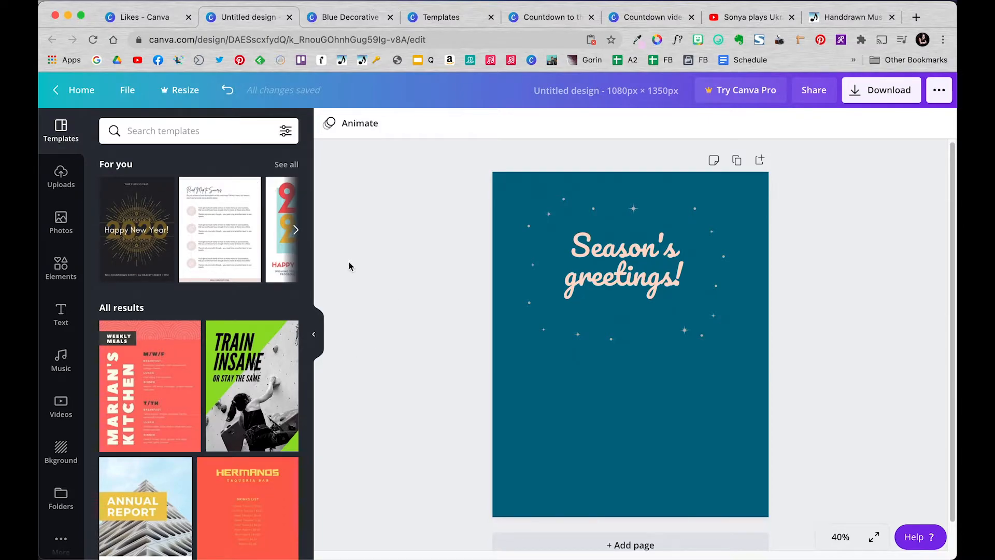
Add the uploaded hand-drawn piano dynamic mark (p) and an oval whole note to the page.
click(61, 178)
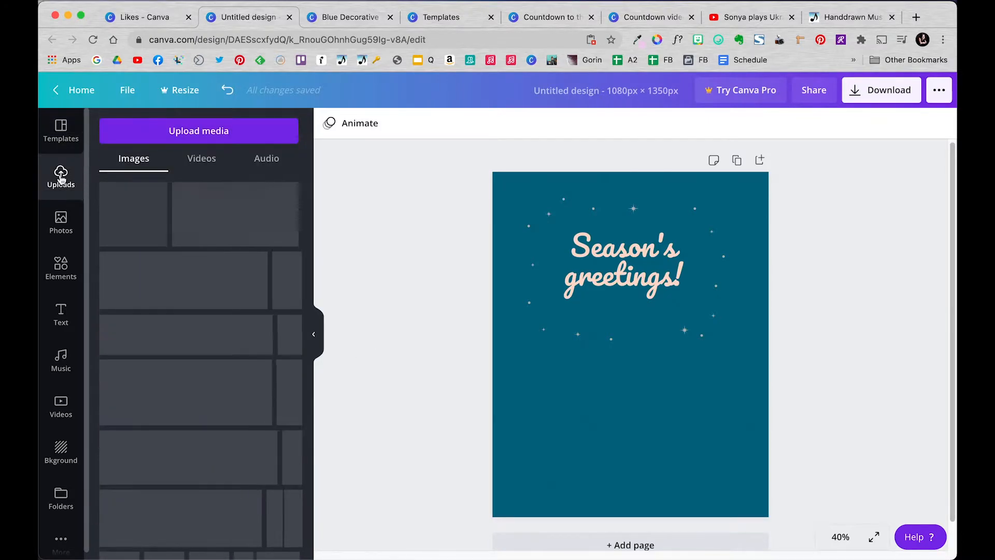
scroll(144, 294, down, 2)
scroll(144, 294, down, 3)
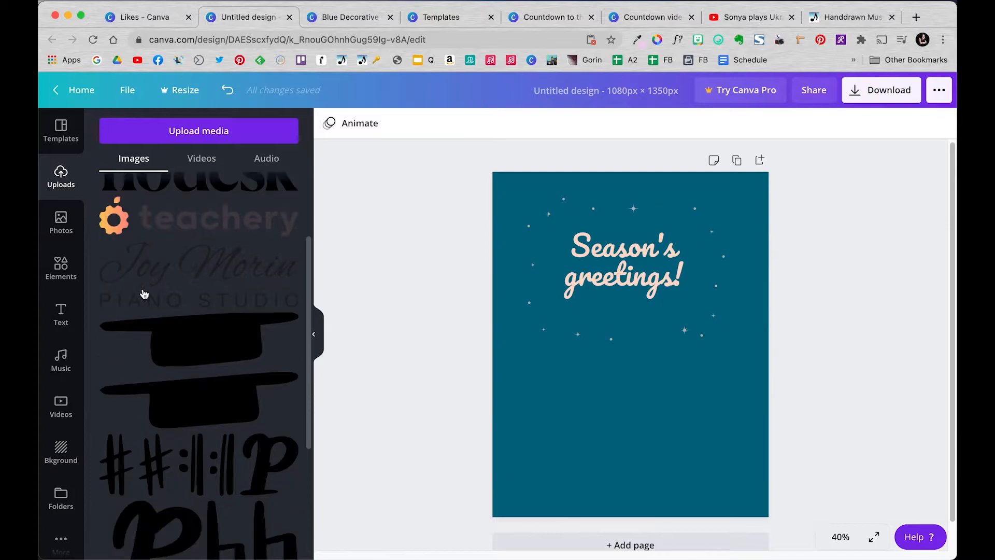
scroll(188, 351, down, 2)
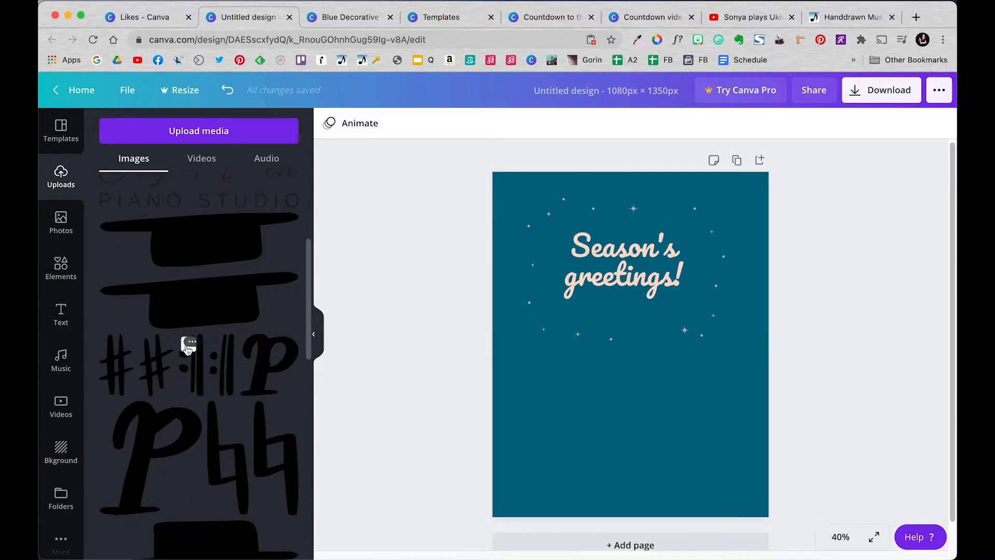
scroll(187, 350, down, 2)
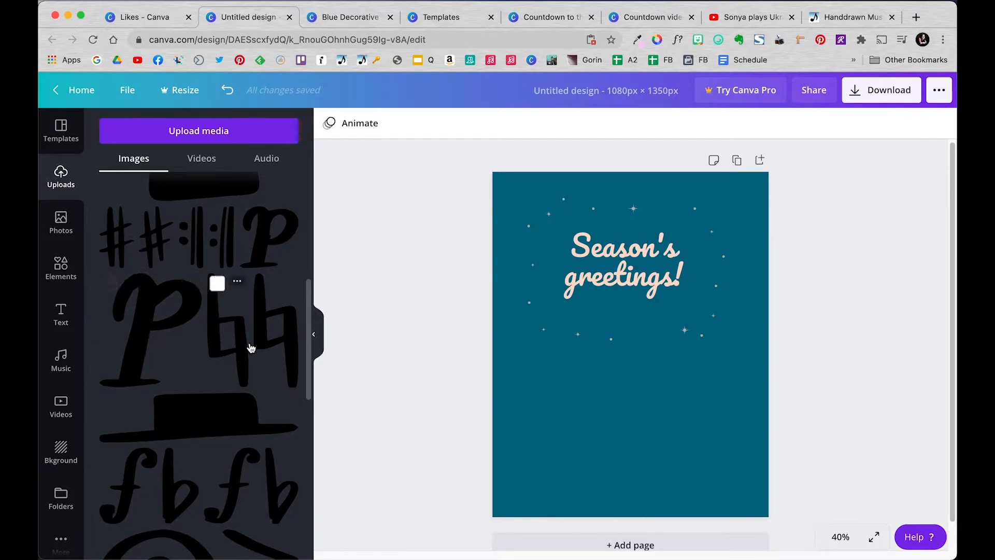
scroll(156, 340, down, 2)
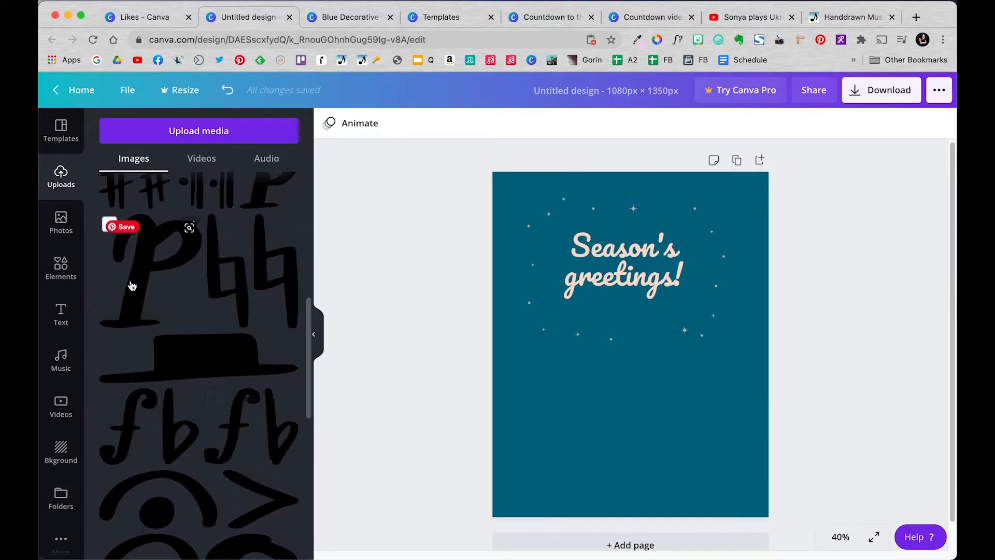
click(129, 285)
scroll(182, 405, down, 8)
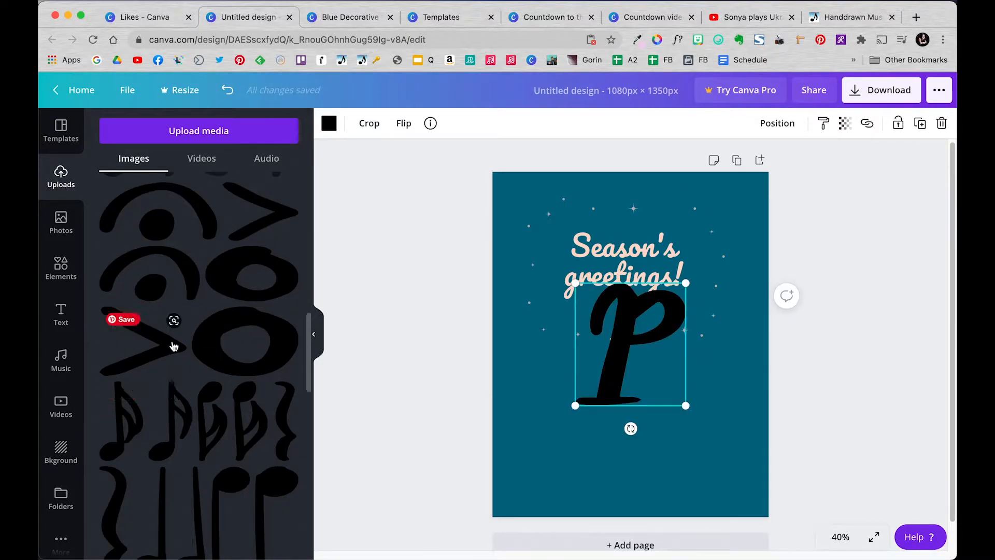
click(224, 285)
scroll(222, 409, down, 2)
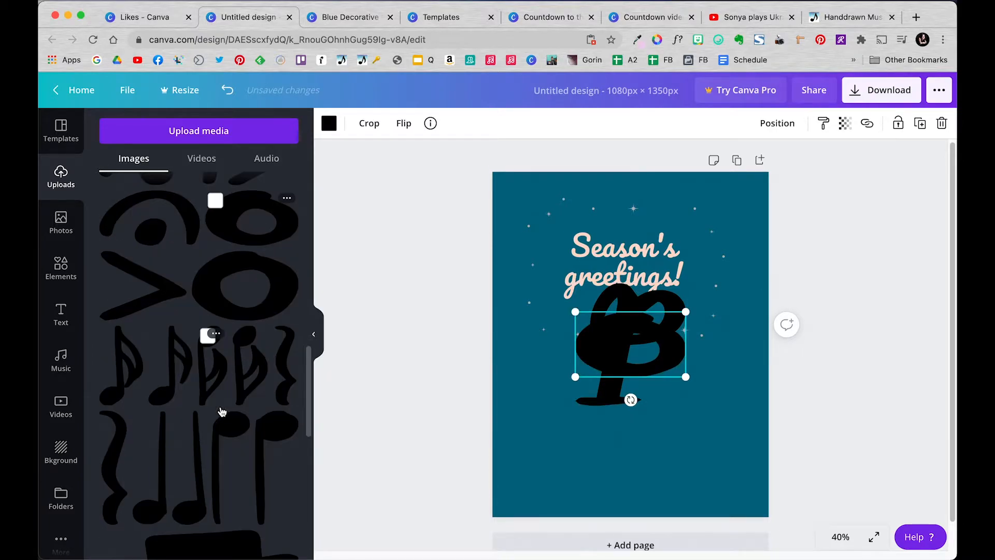
Add the uploaded sixteenth note, stem-down half note, four beamed notes and treble clef to the page.
click(168, 397)
scroll(207, 420, down, 8)
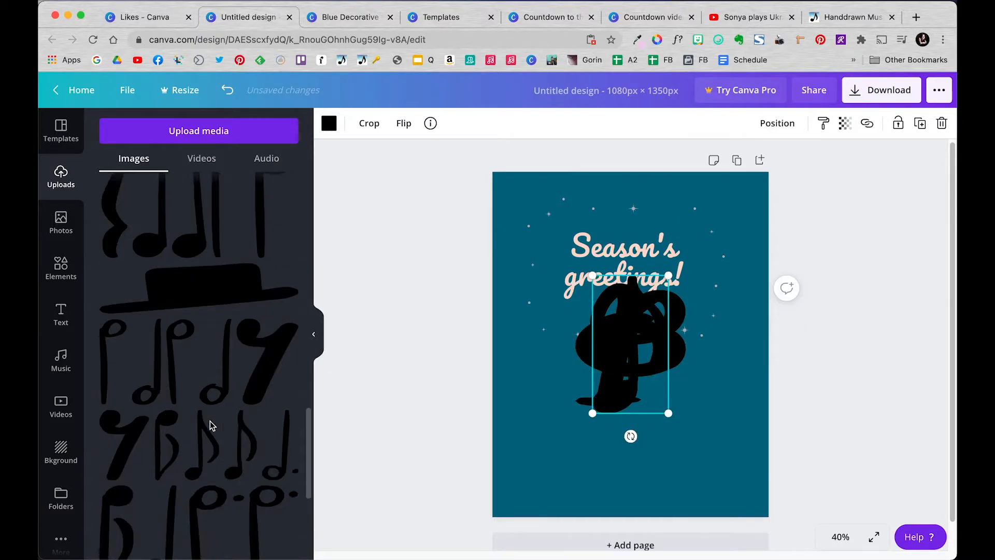
click(178, 358)
scroll(207, 407, down, 6)
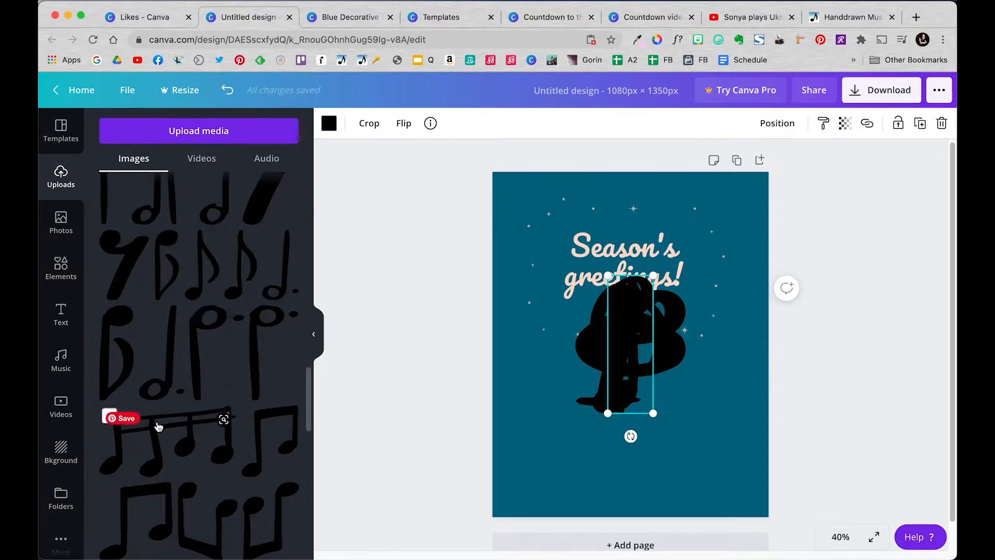
click(222, 444)
scroll(228, 415, down, 10)
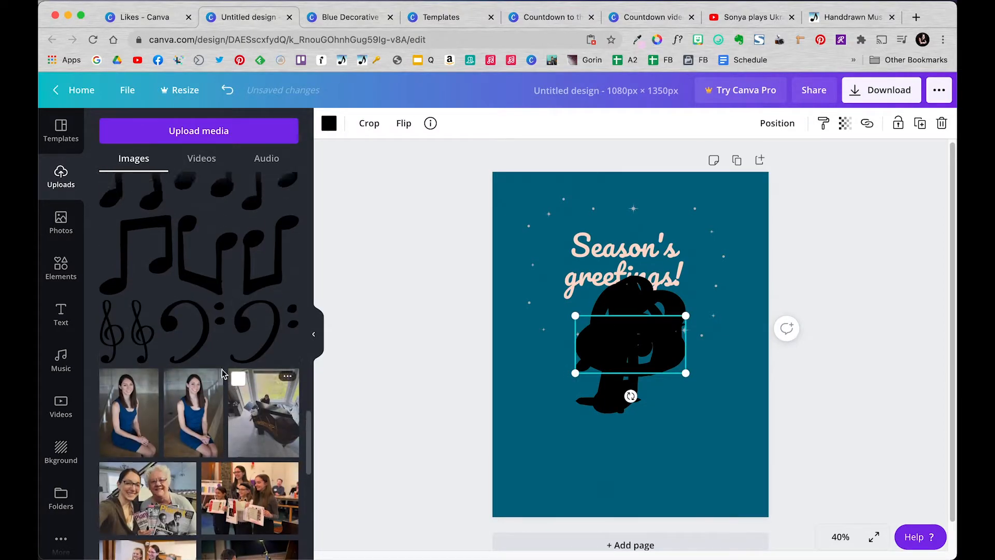
click(140, 324)
scroll(240, 332, up, 5)
scroll(240, 333, up, 1)
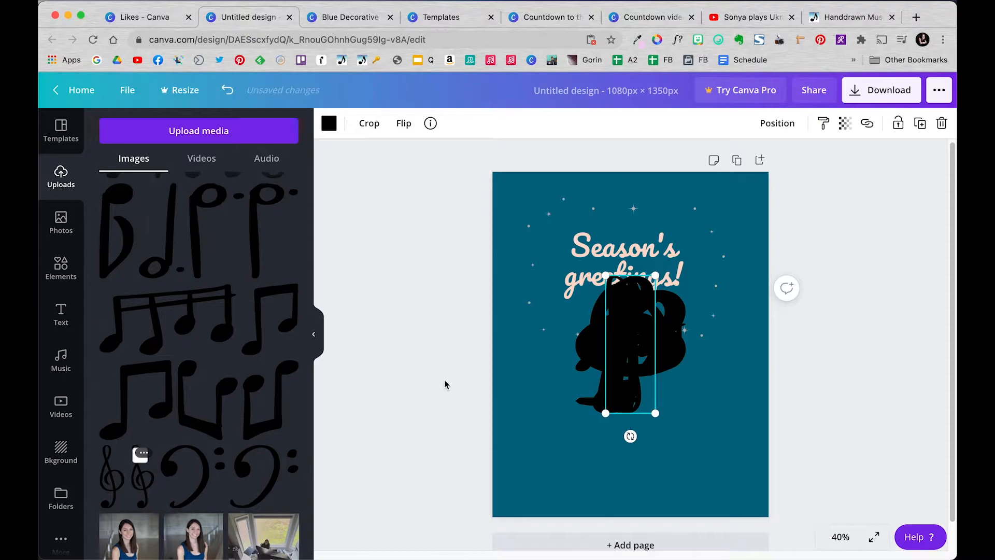
Shrink the stacked music symbols at the page's left edge, and place the treble clef in the upper-left corner in the document's light pink.
click(564, 368)
mouse_move(553, 355)
mouse_down()
mouse_move(680, 404)
mouse_move(663, 370)
mouse_move(606, 322)
mouse_move(615, 337)
mouse_move(609, 325)
mouse_move(501, 352)
mouse_move(512, 208)
mouse_up()
click(563, 391)
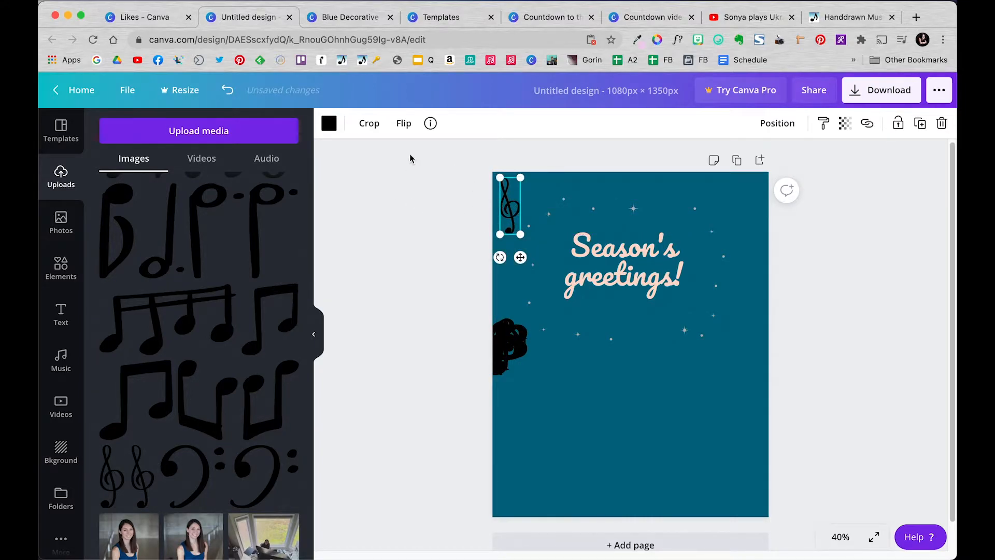
click(331, 127)
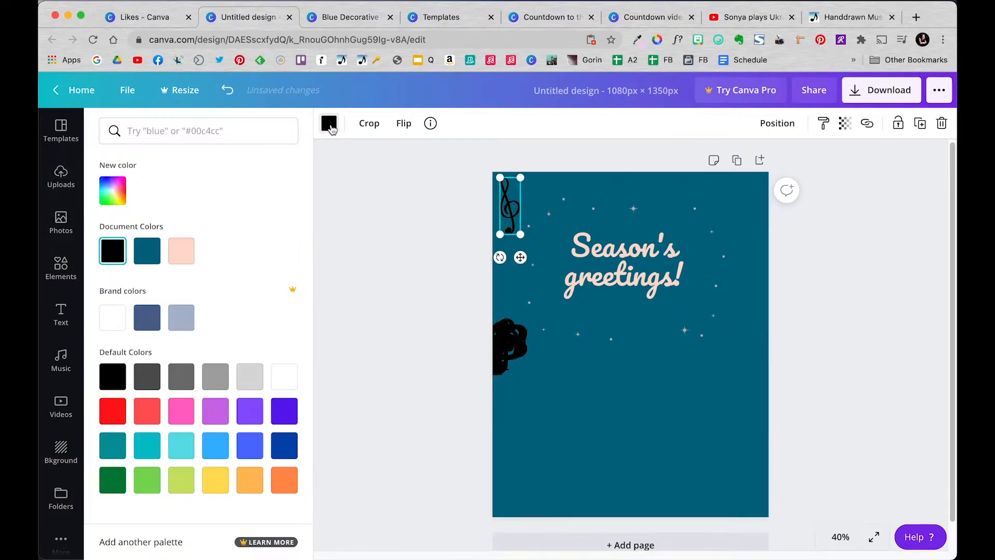
click(182, 251)
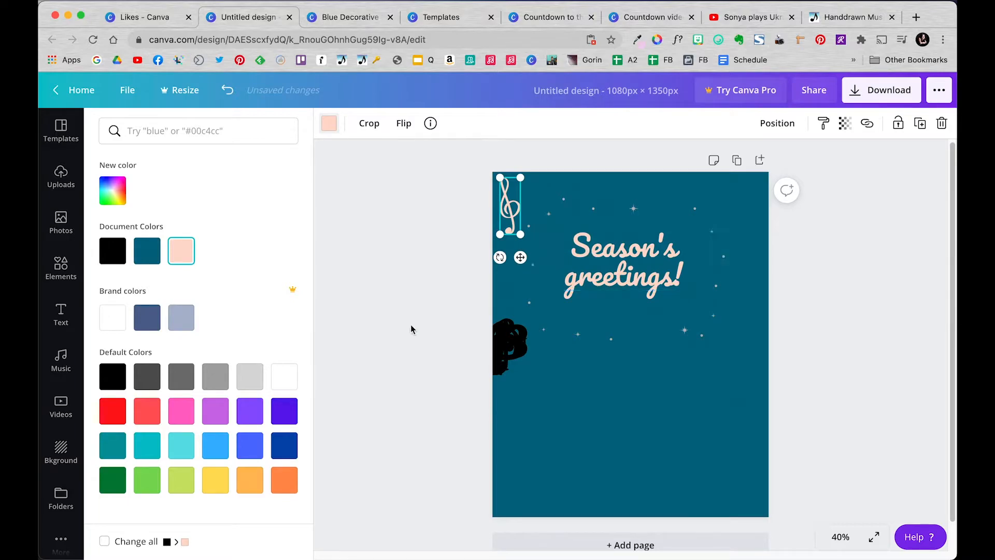
Recolour the half note light pink, place it in the page's upper-right corner and make it slightly smaller.
click(504, 343)
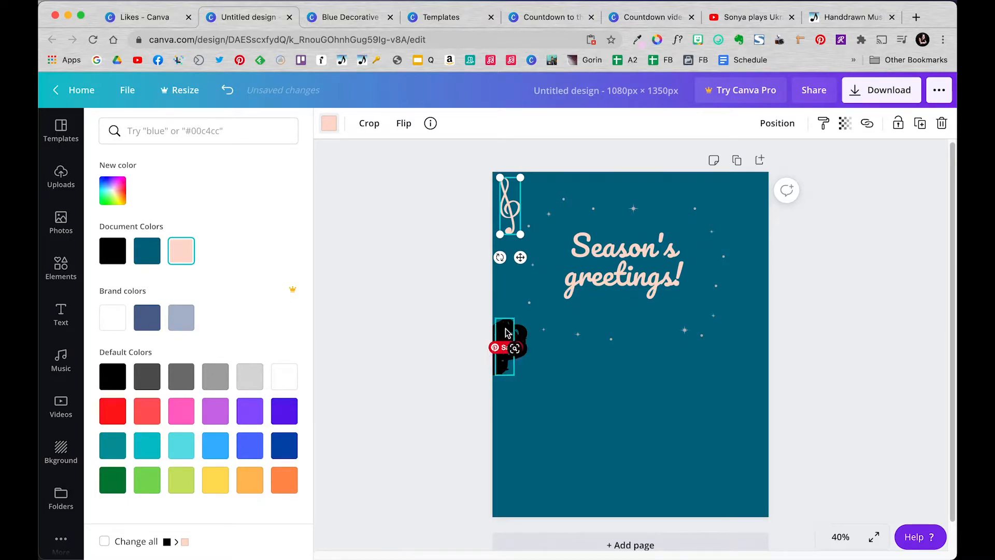
click(192, 262)
drag(503, 333, 749, 204)
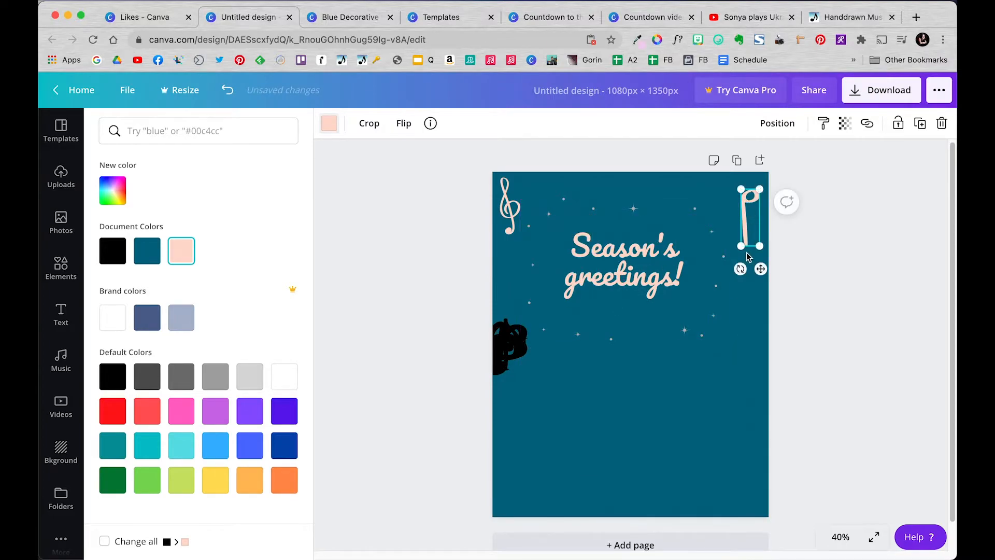
mouse_move(741, 247)
mouse_down()
mouse_move(748, 236)
mouse_move(740, 249)
mouse_up()
Place the sixteenth note and the p mark below it along the page's right edge, reduced in size and coloured light pink.
drag(510, 357, 739, 345)
click(181, 251)
drag(507, 358, 750, 417)
click(187, 251)
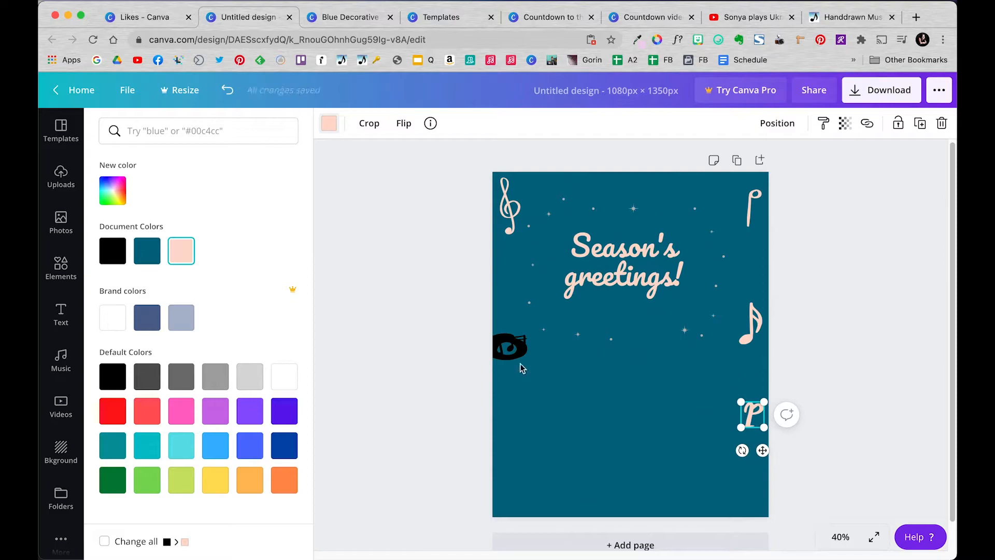
Place the beamed notes at the page's top edge and a smaller whole note at the left edge, both in light pink.
drag(515, 362, 685, 199)
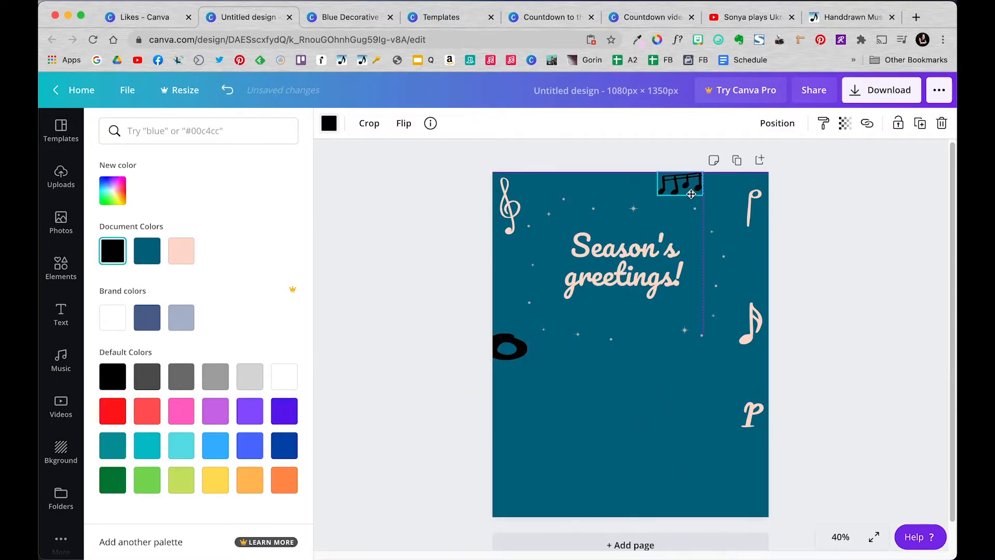
click(181, 251)
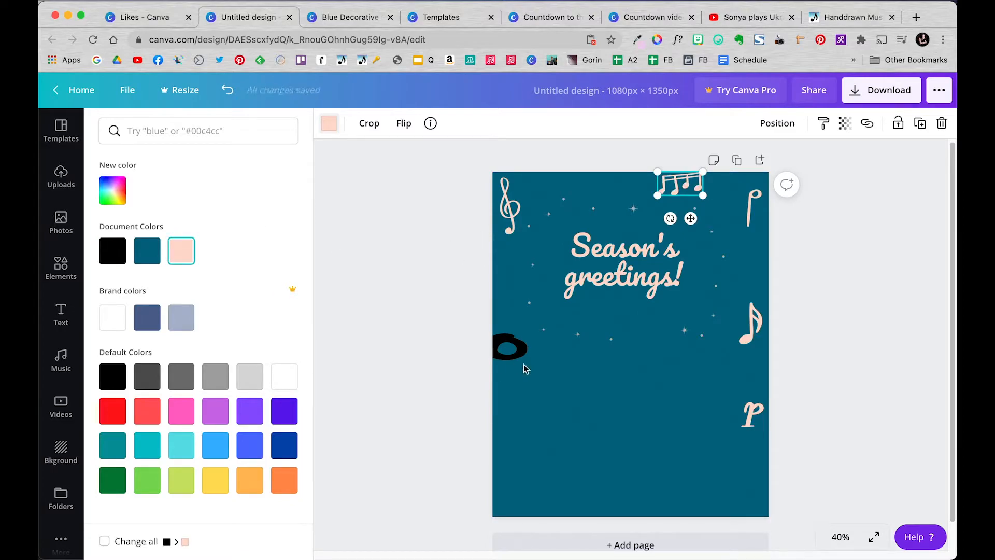
drag(523, 358, 508, 385)
click(182, 250)
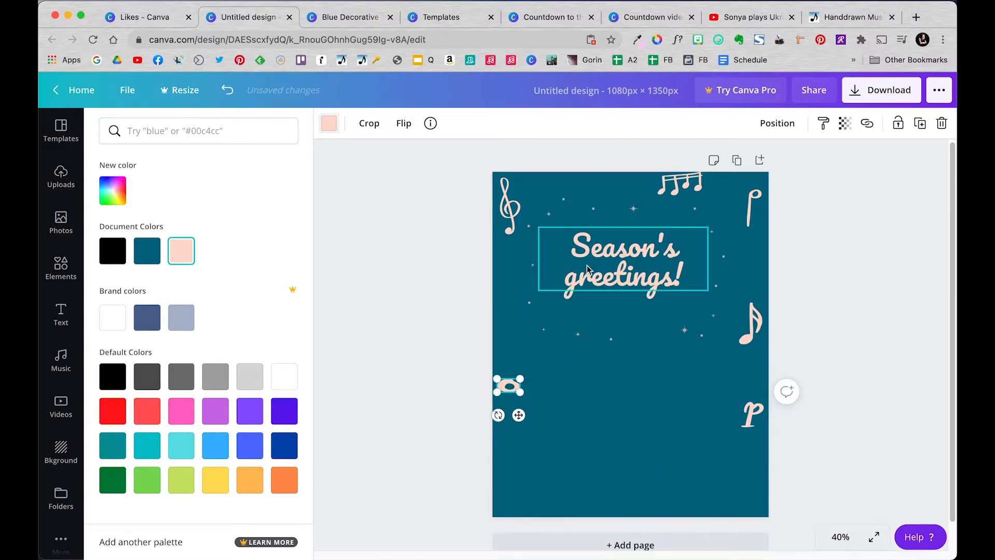
Move the row of stars below the heading near the page bottom, and the two stars left of the heading down beside the whole note.
drag(511, 319, 720, 375)
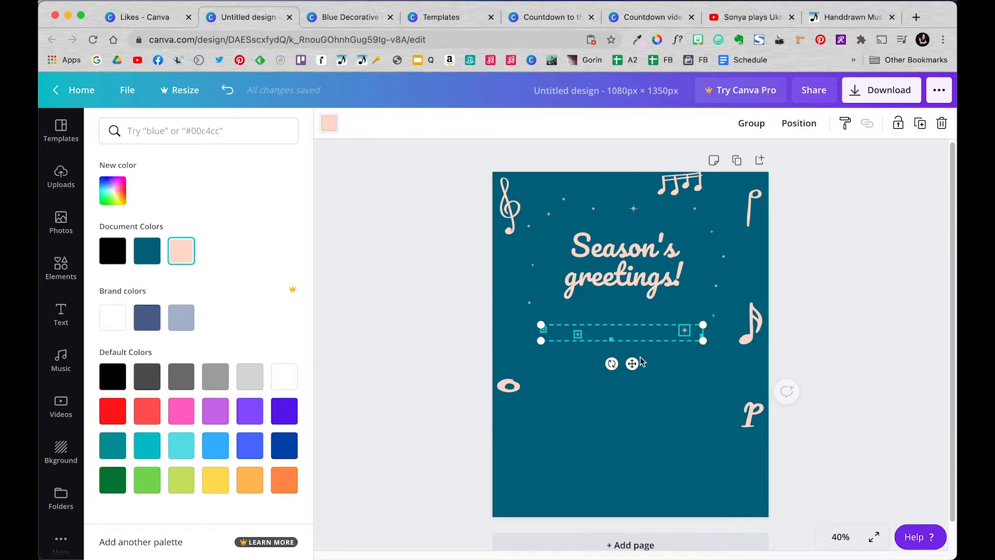
drag(631, 338, 637, 456)
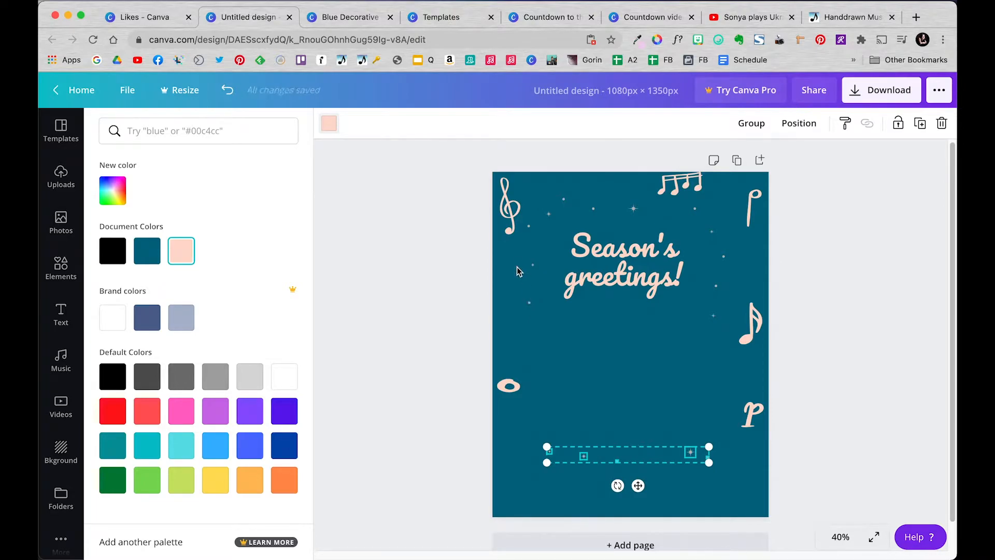
click(538, 304)
click(524, 275)
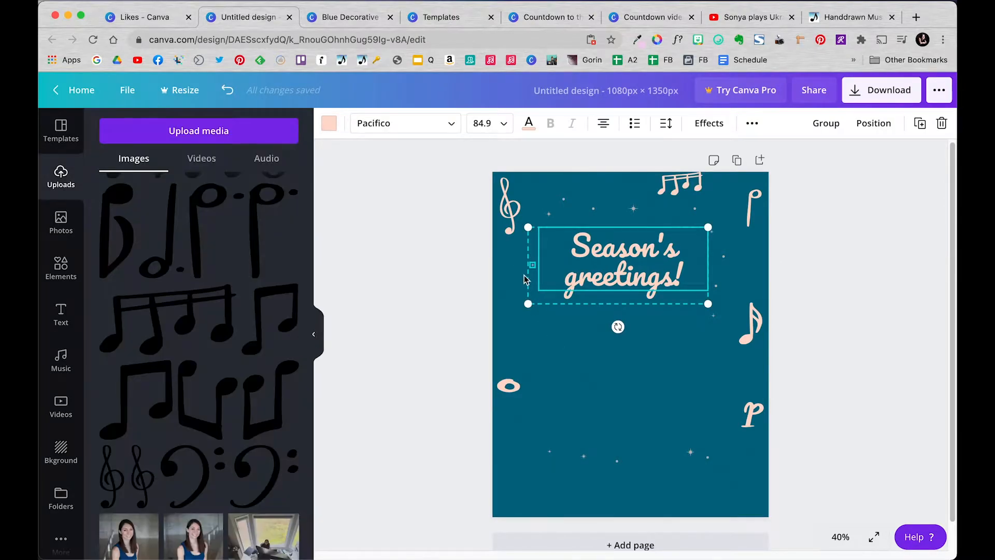
click(508, 275)
drag(514, 261, 538, 396)
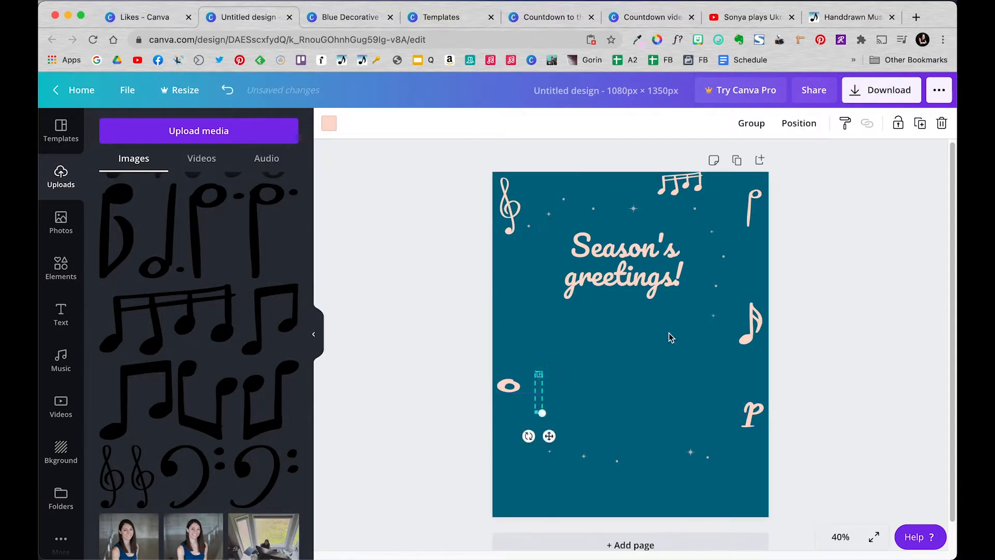
Move the group of four stars at the heading's right side down beside the sixteenth note, leaving the heading in place.
drag(698, 333, 733, 227)
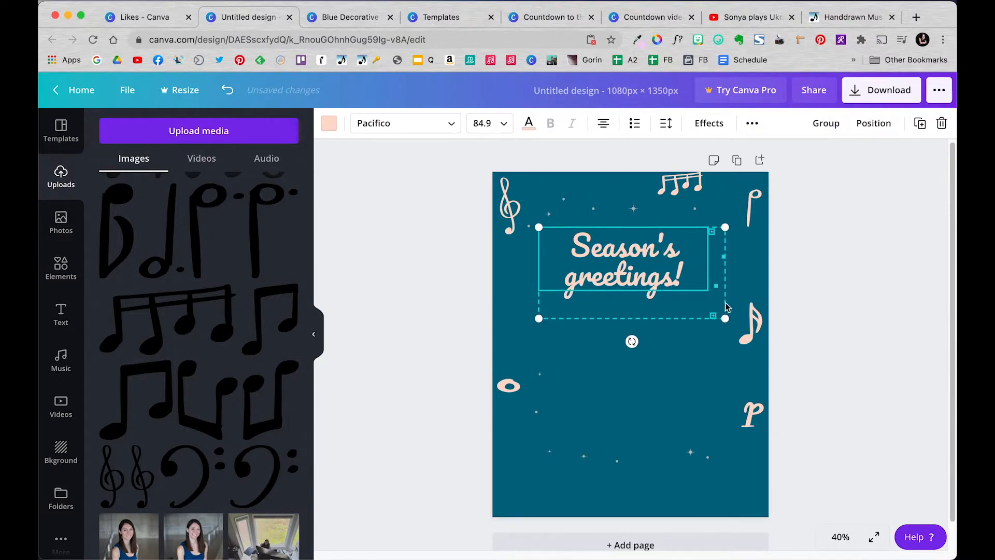
shift+click(639, 250)
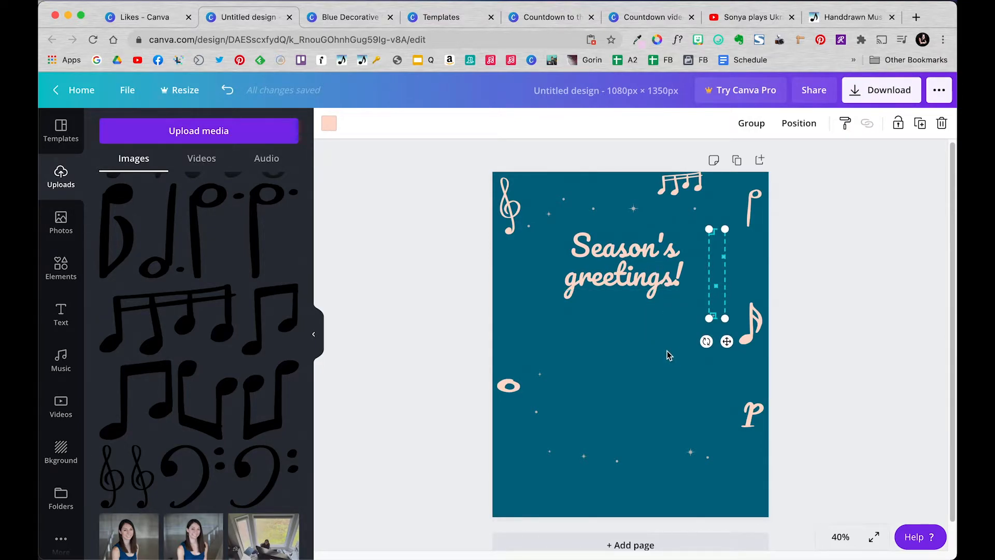
drag(716, 287, 721, 349)
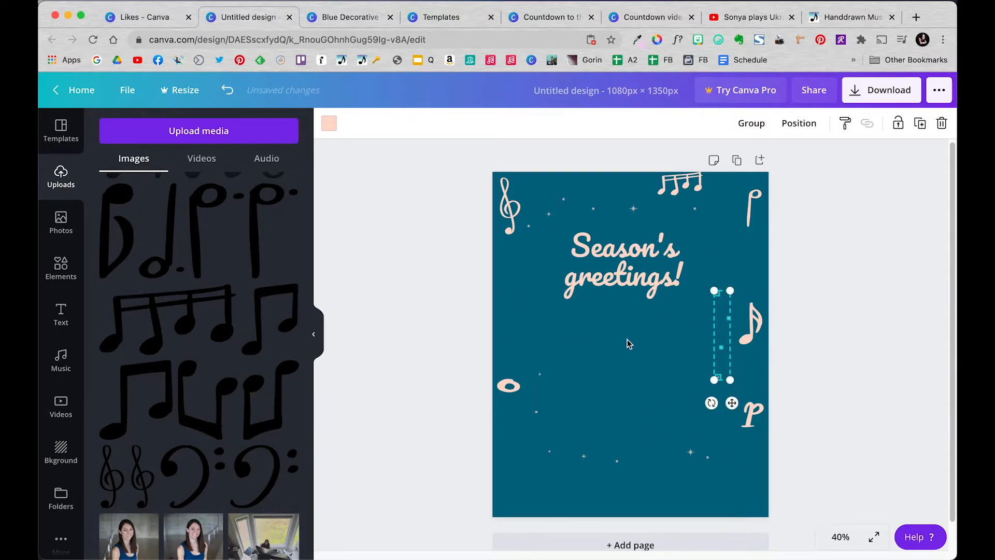
Reposition individual stars above and left of the heading to spread them more loosely across the upper part of the page.
drag(695, 209, 696, 212)
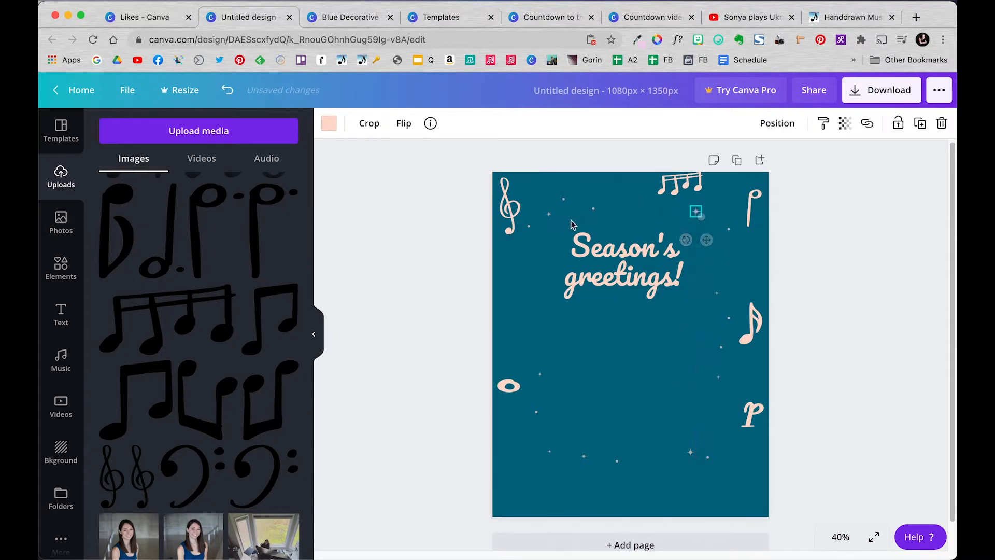
click(524, 236)
drag(528, 227, 528, 276)
drag(550, 214, 539, 228)
drag(594, 210, 615, 206)
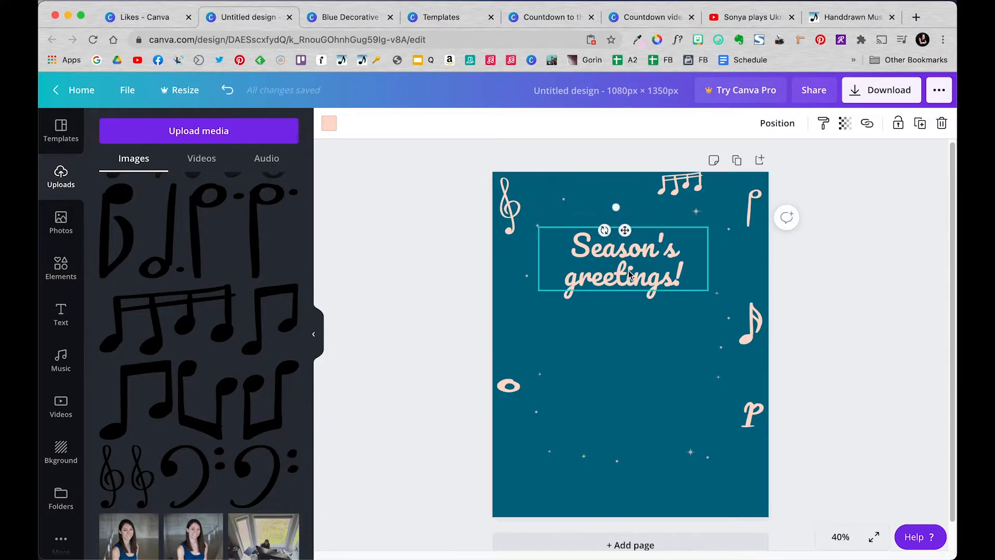
Replace the Season's greetings heading text with "Countdown".
click(626, 270)
double_click(605, 271)
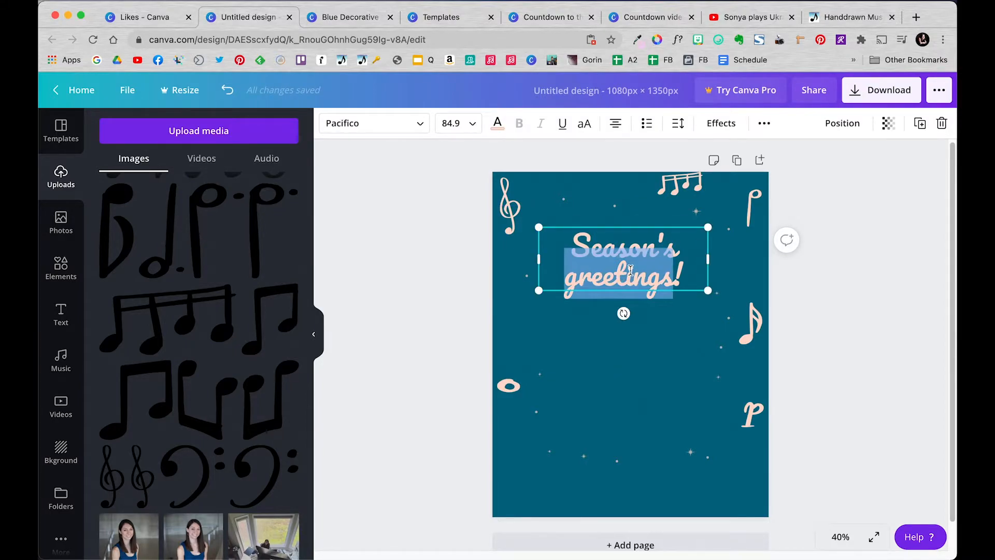
key(super+a)
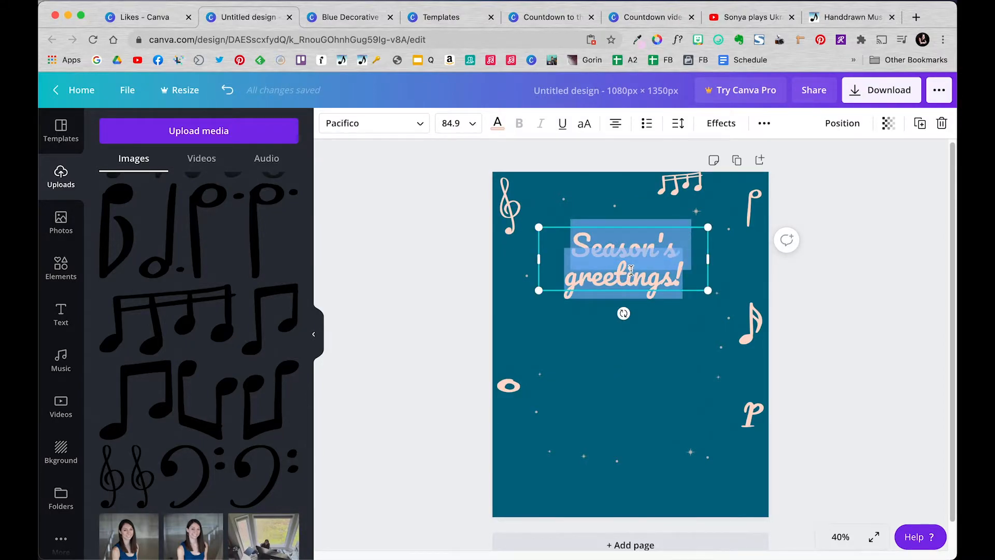
text(Coundo)
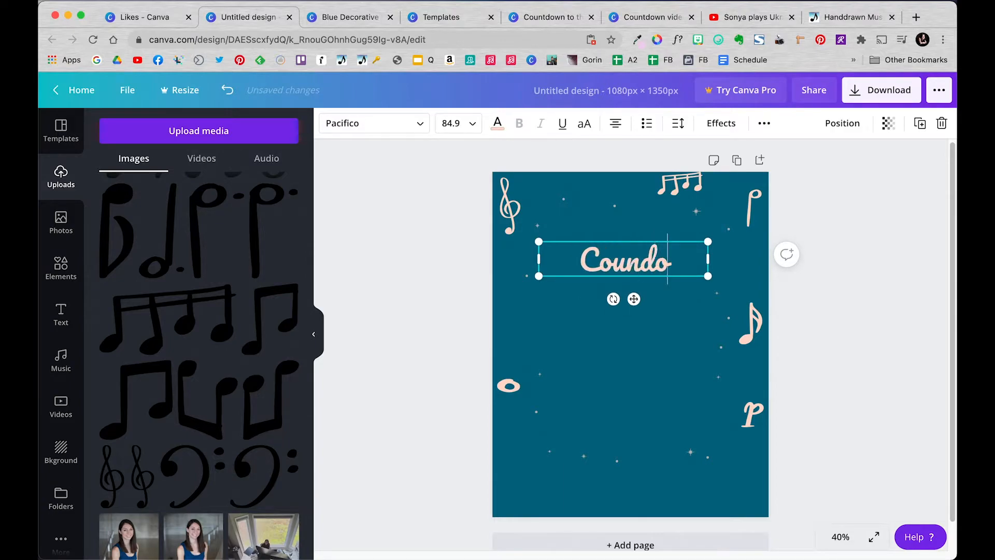
key(BackSpace)
key(BackSpace)
text(tdown)
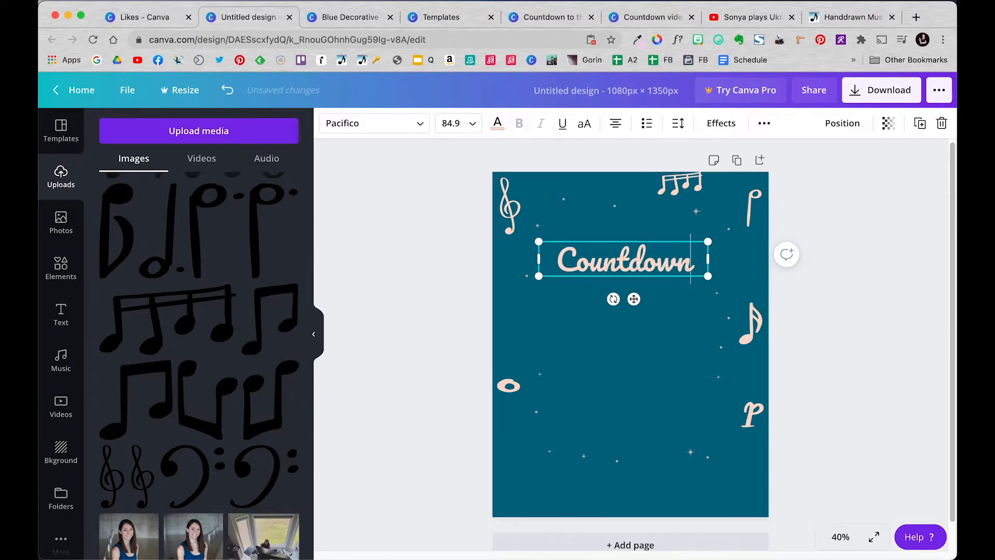
Move the Countdown heading down to the middle of the page and align it to the page's center and middle.
click(595, 328)
drag(639, 271, 643, 343)
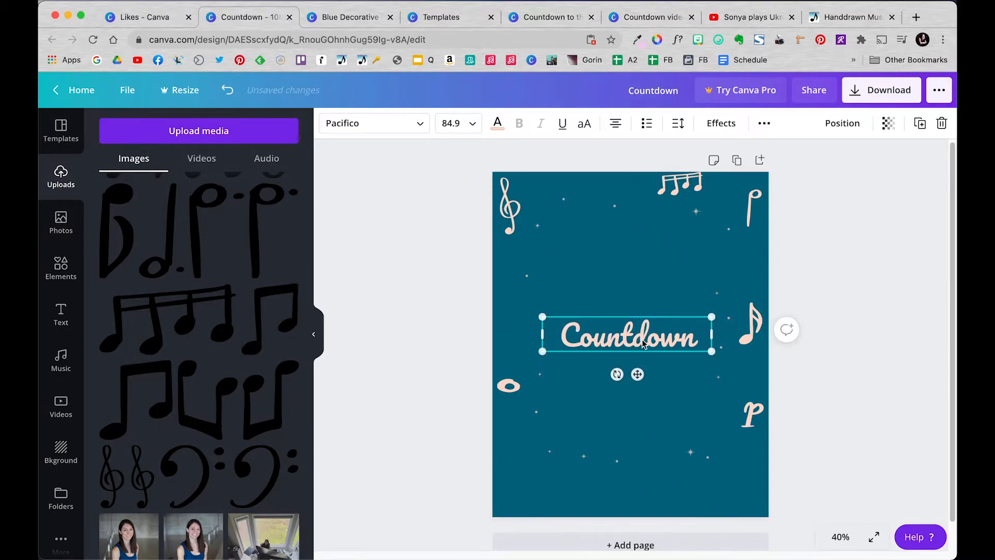
click(844, 126)
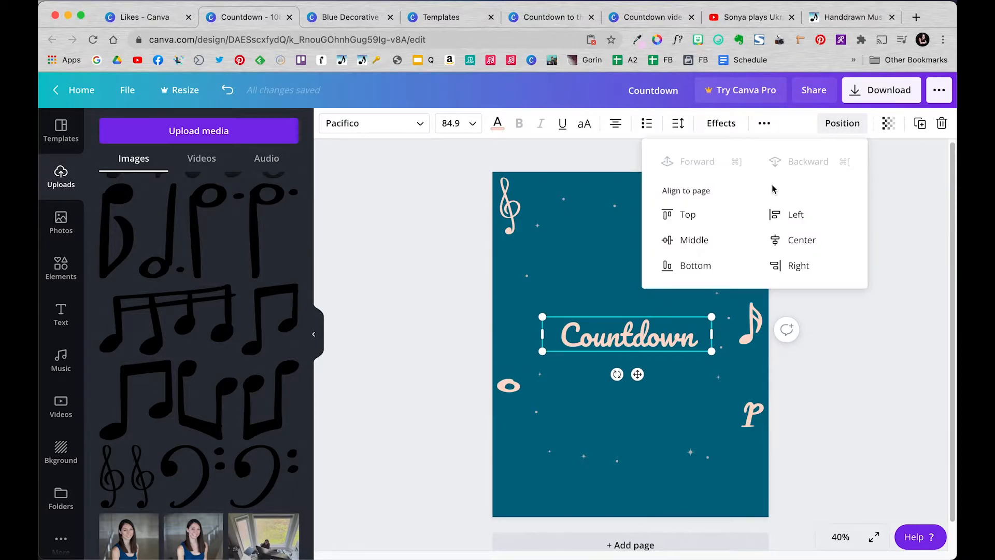
click(789, 245)
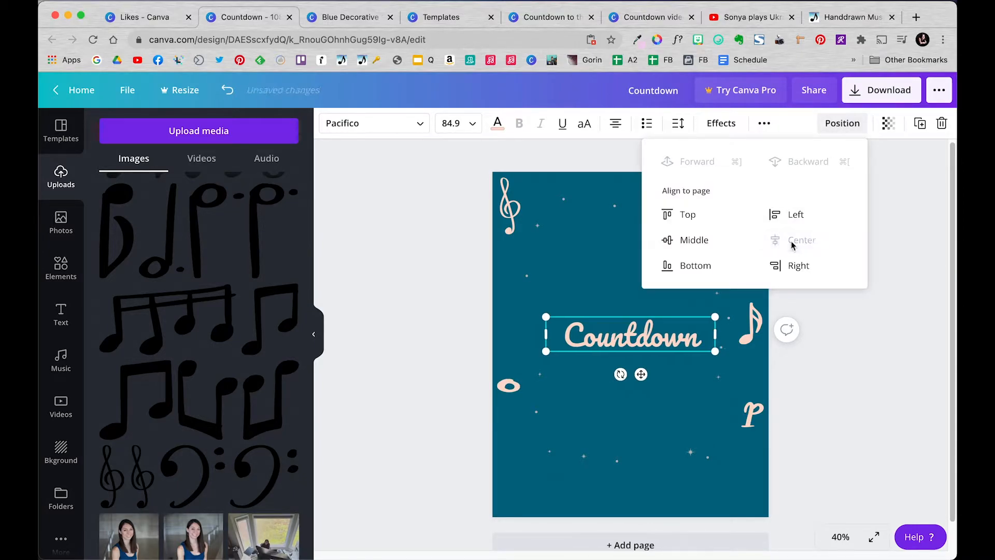
click(698, 240)
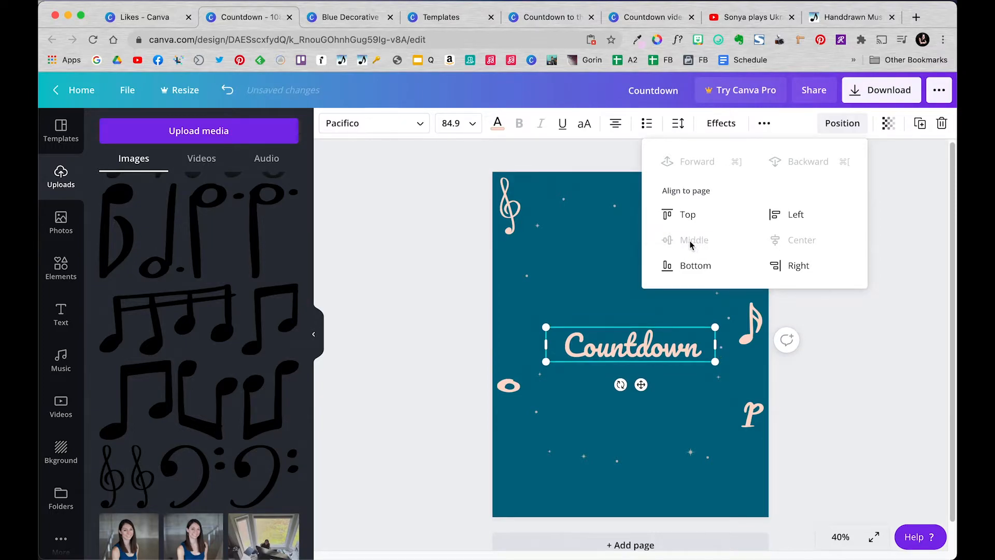
click(896, 223)
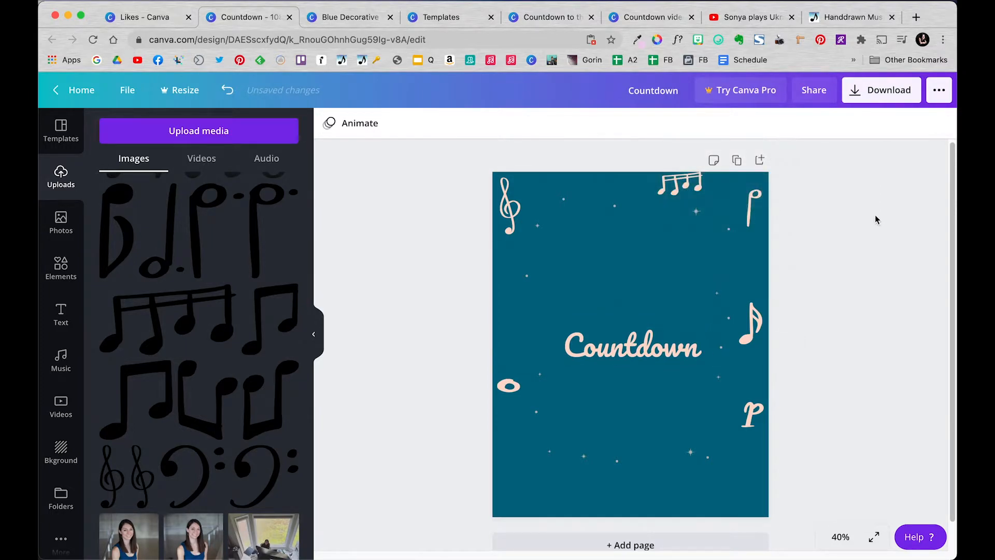
Add a subheading reading "Project" and place it just above the Countdown heading, using the YouTube title card as reference.
click(849, 18)
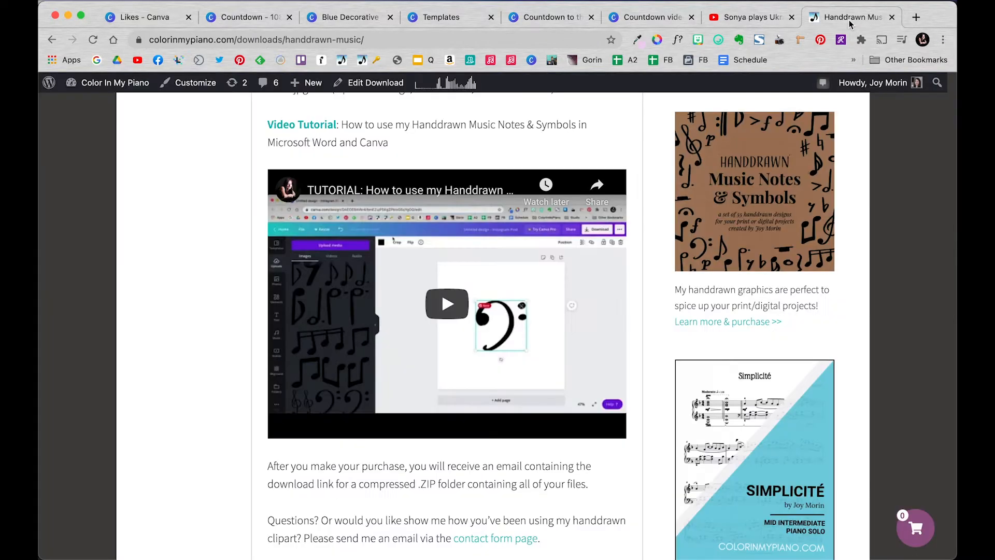
click(767, 19)
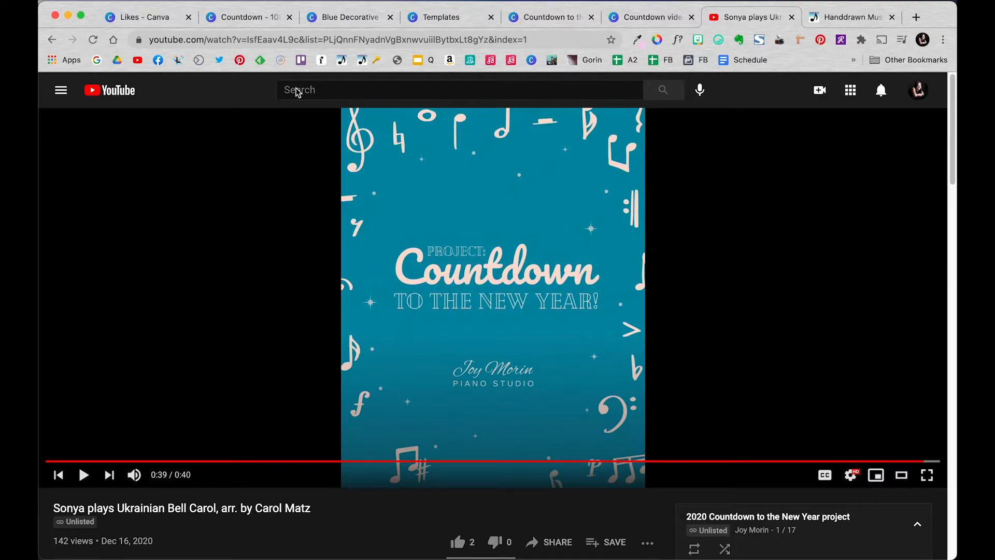
click(249, 21)
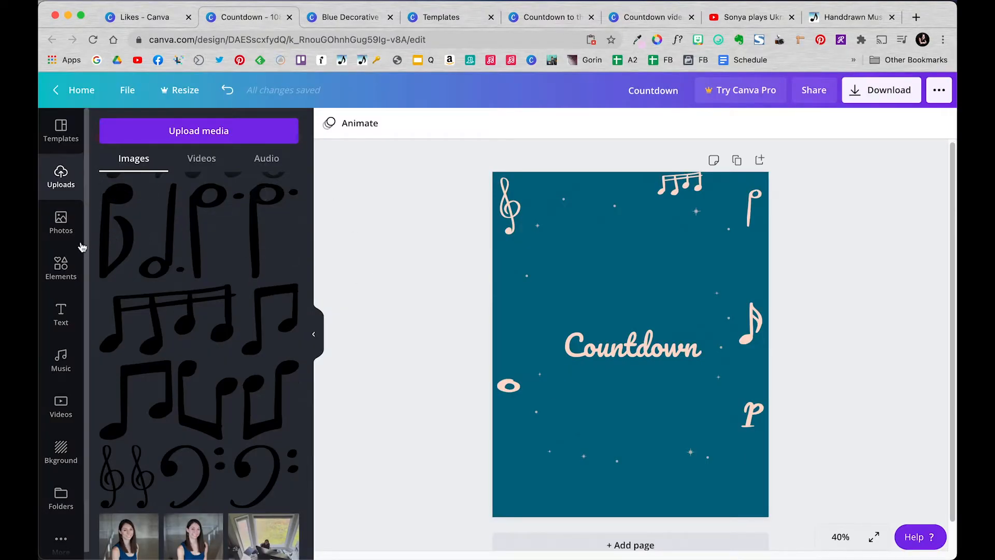
click(58, 312)
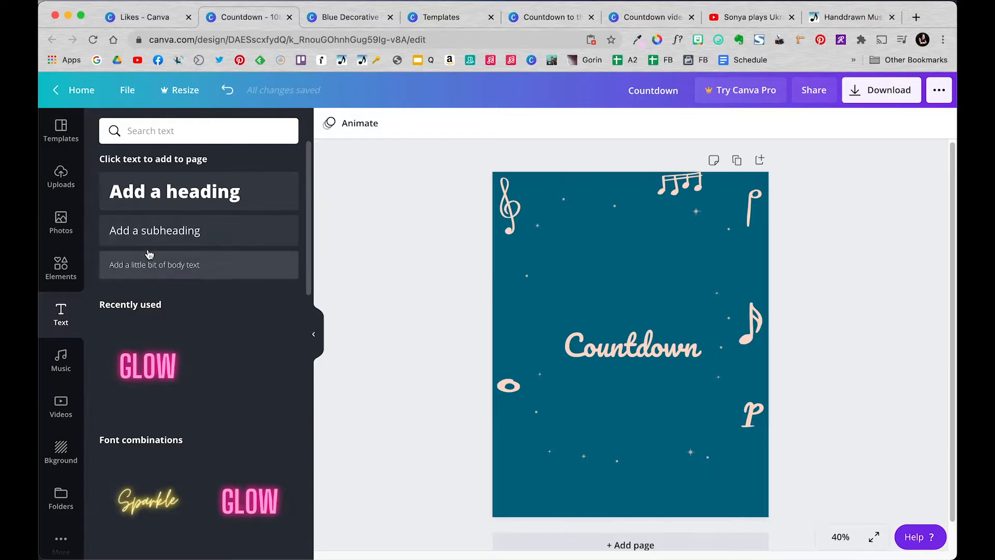
click(155, 229)
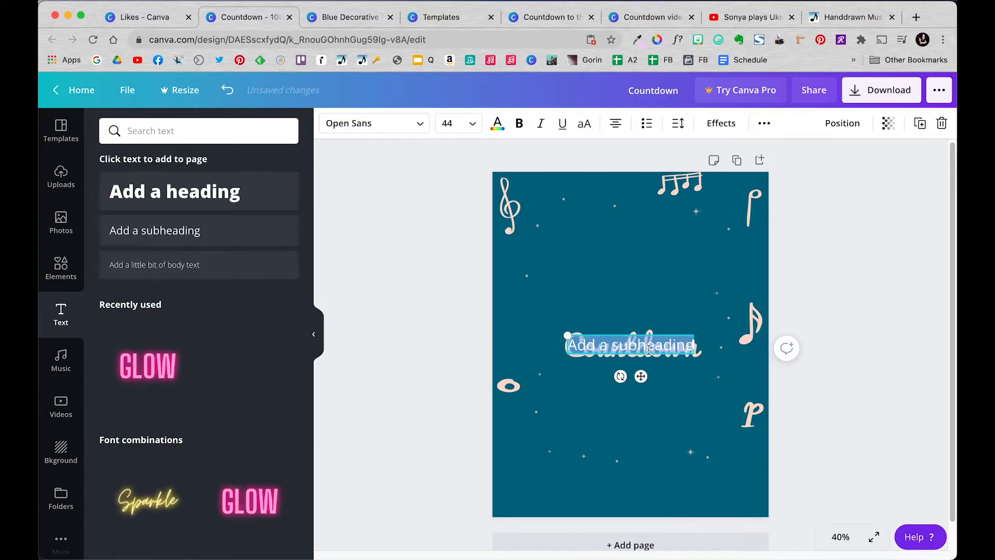
text(Practice)
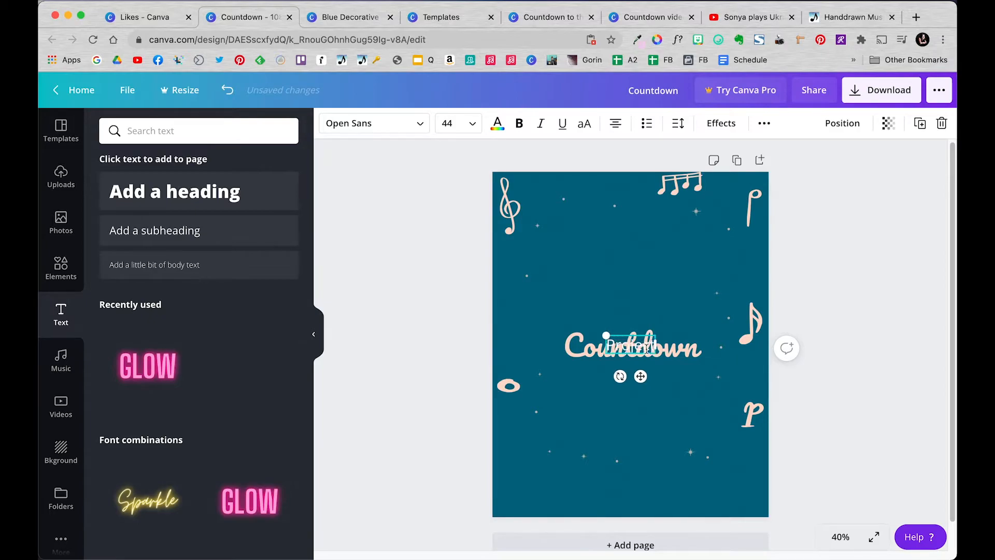
double_click(625, 336)
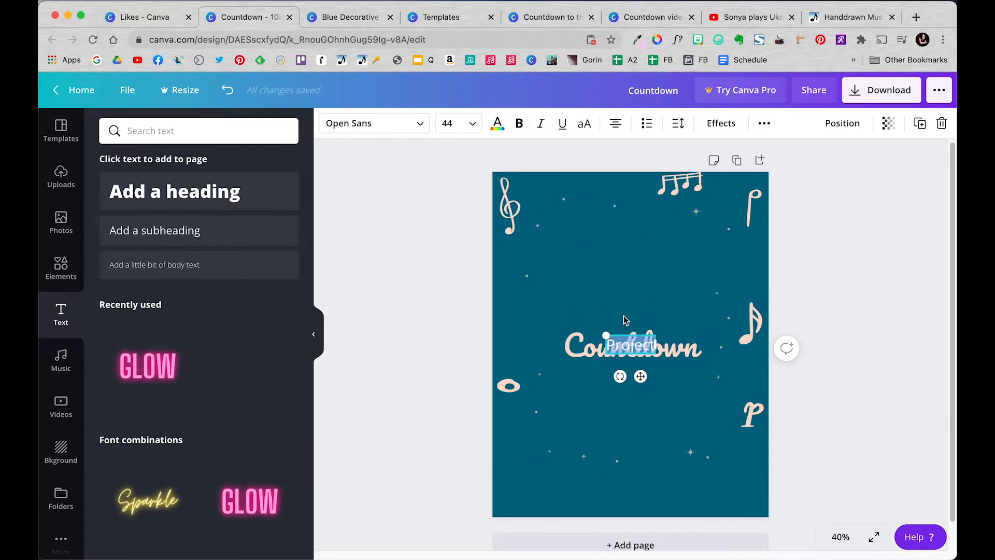
click(840, 538)
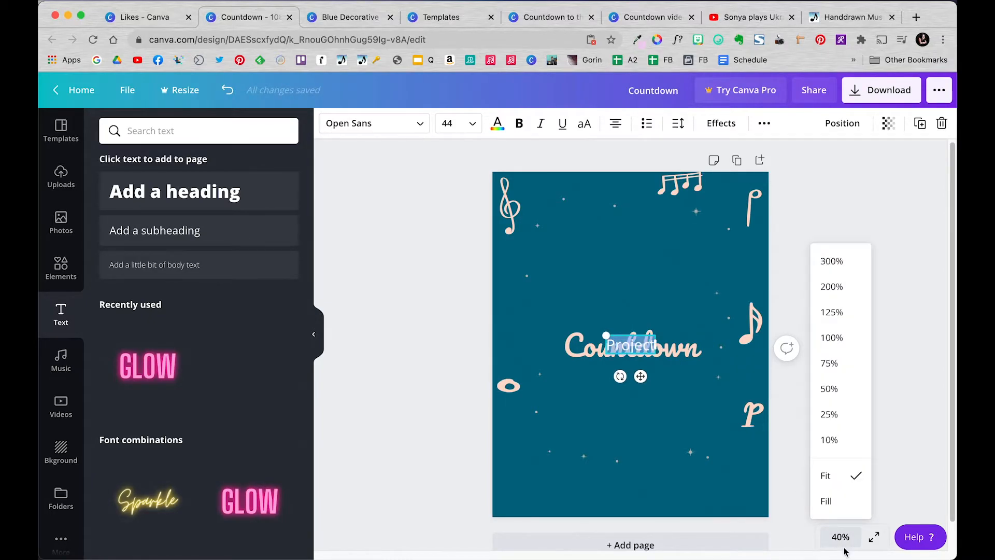
click(832, 337)
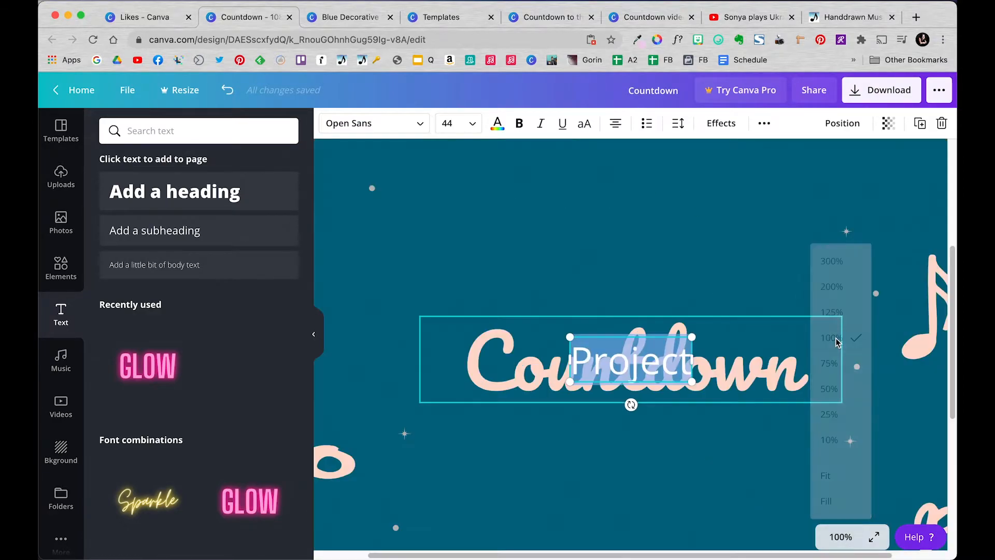
click(612, 259)
click(609, 341)
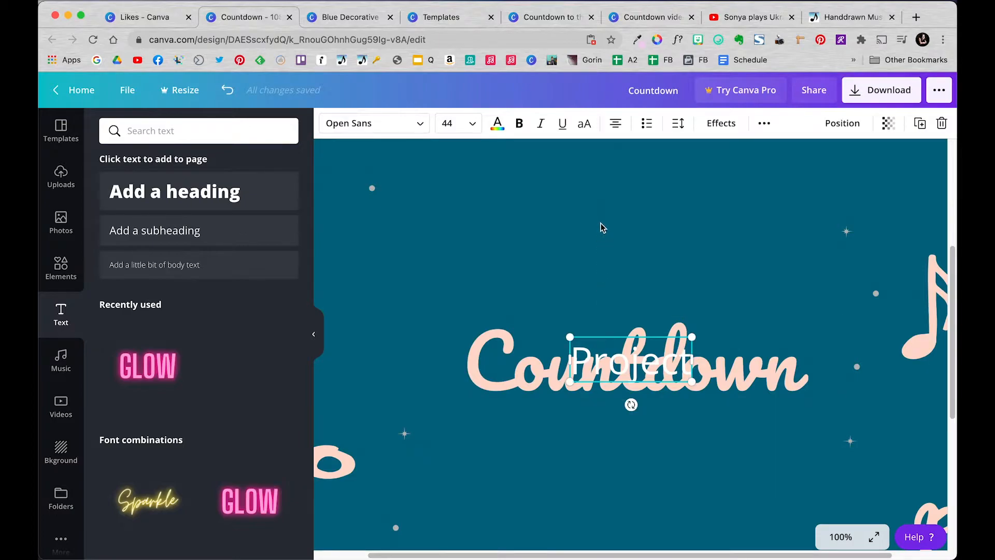
drag(600, 342, 606, 254)
Find the Cheque font by searching for "cheque" and apply it to the "Project" text.
double_click(624, 275)
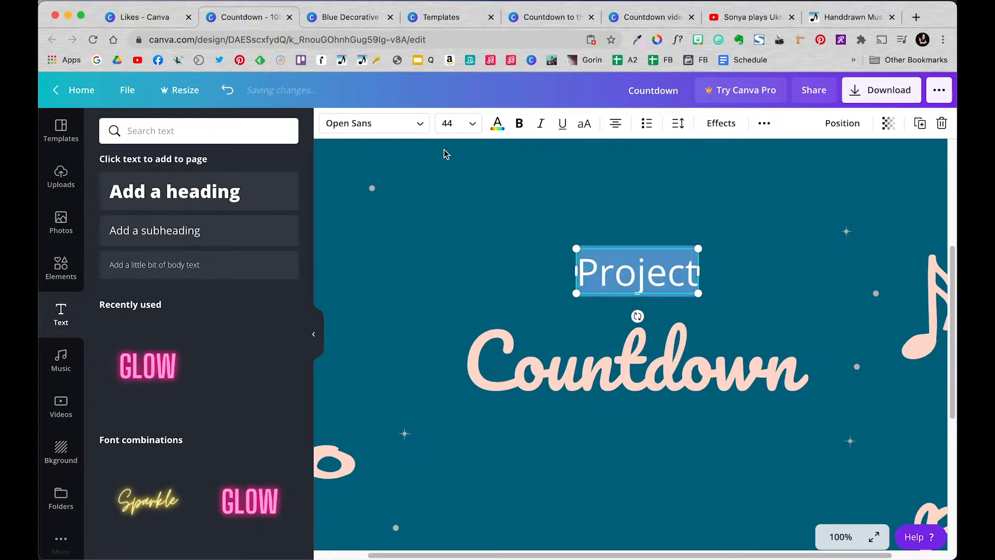
click(423, 128)
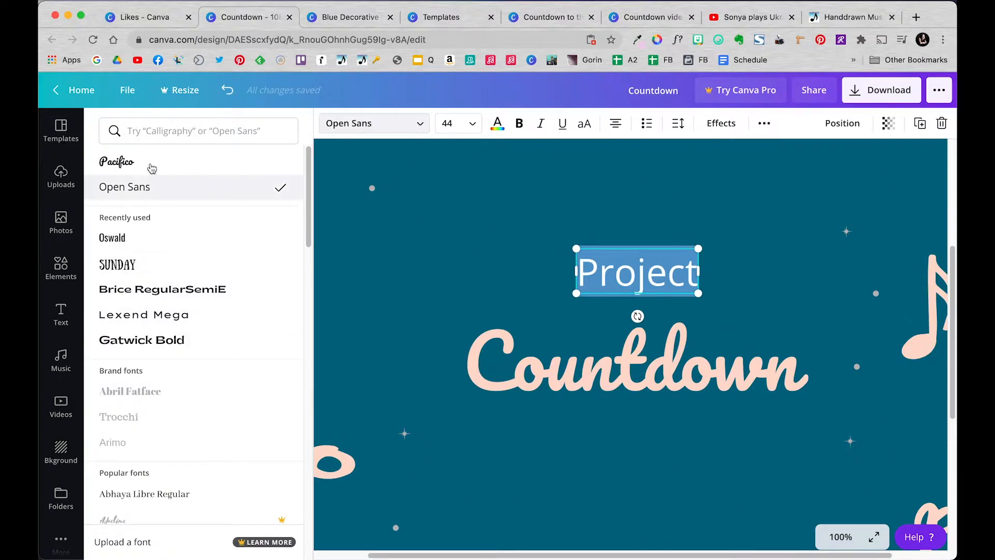
click(164, 133)
text(che)
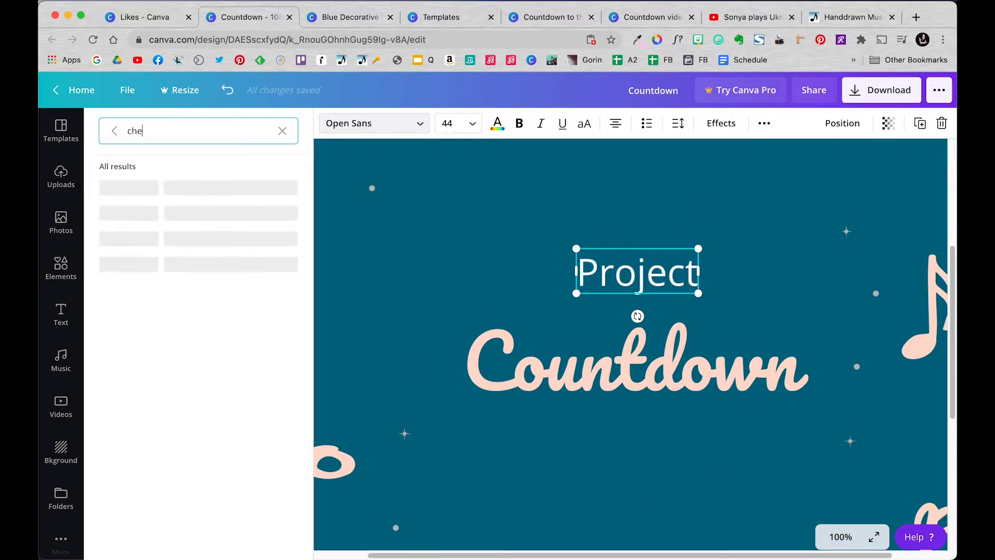
text(que)
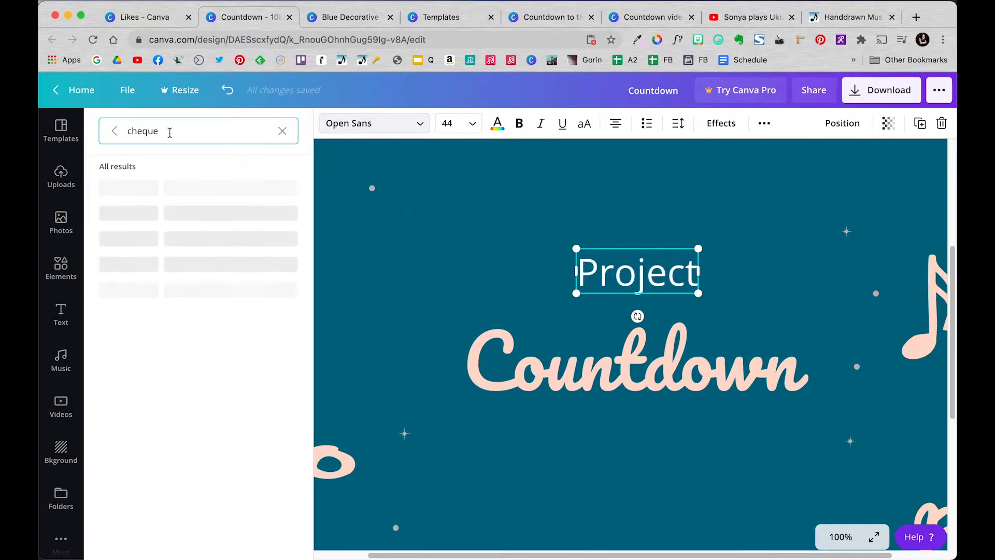
click(133, 189)
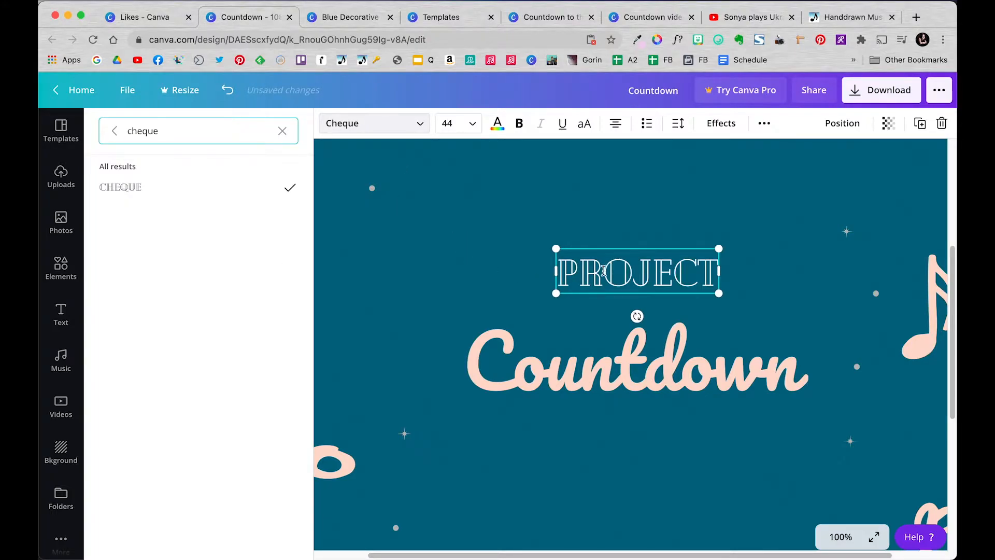
Enlarge the "Project" text to about size 46.9 and recolor it with the light pink document color of the heading.
mouse_move(556, 295)
mouse_down()
mouse_move(523, 300)
mouse_move(545, 296)
mouse_up()
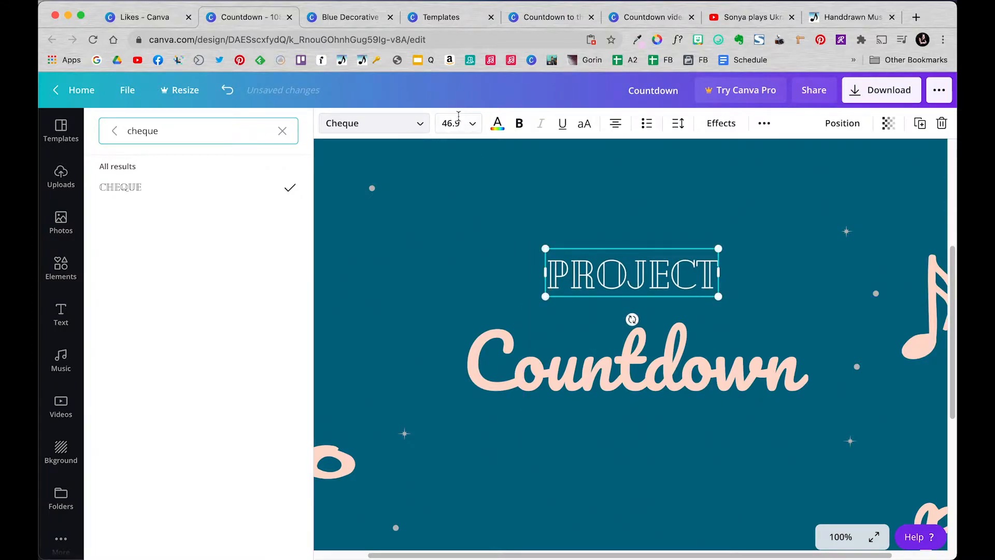
click(498, 127)
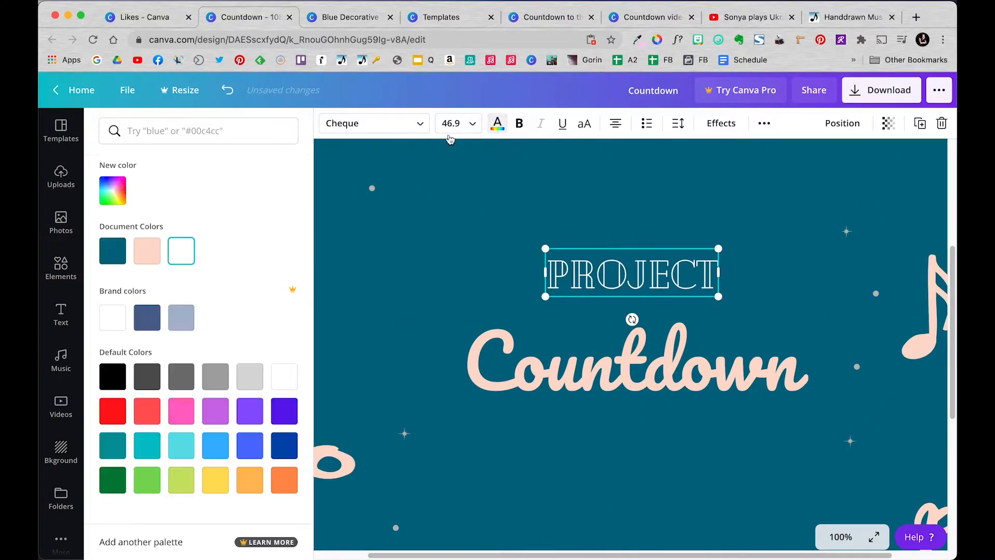
click(151, 252)
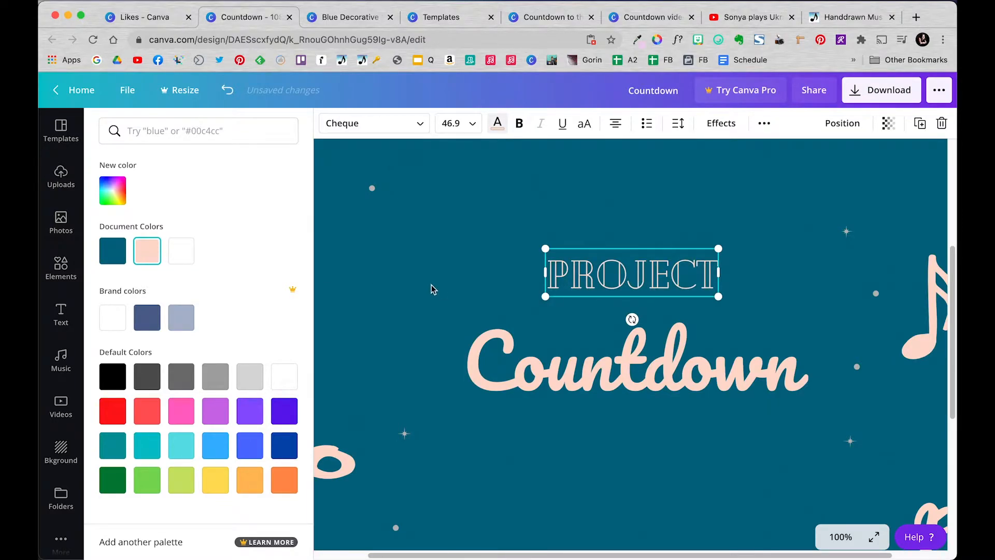
click(448, 285)
scroll(839, 519, down, 1)
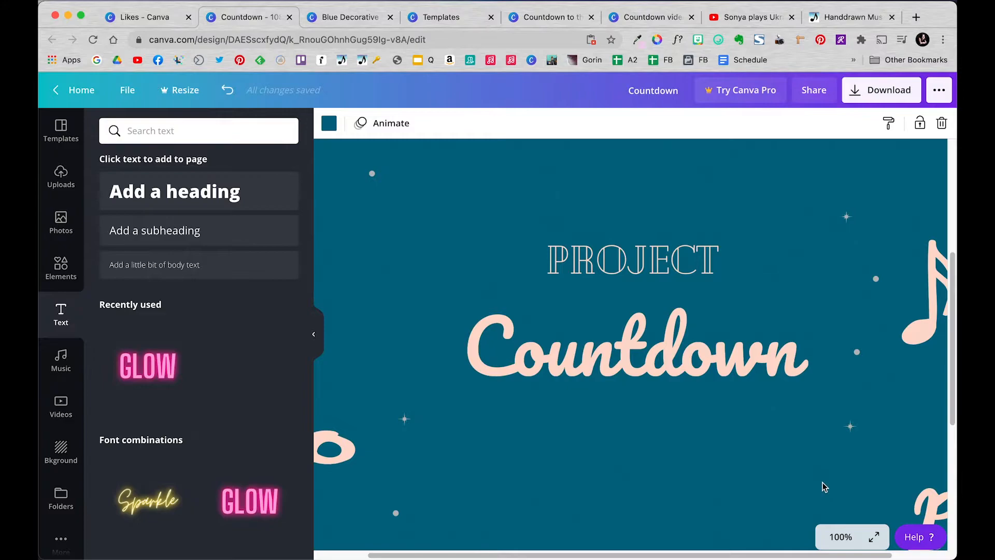
click(840, 538)
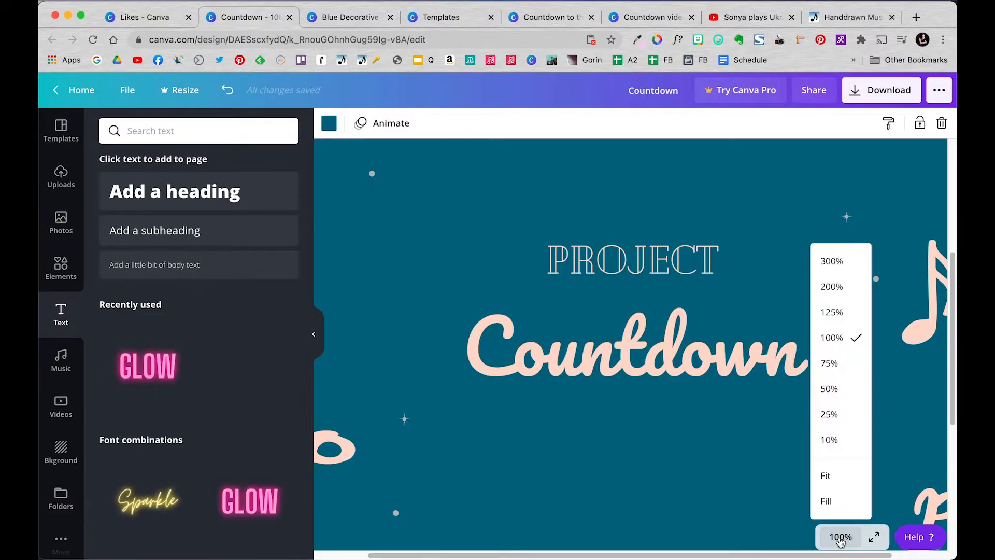
click(837, 475)
click(830, 325)
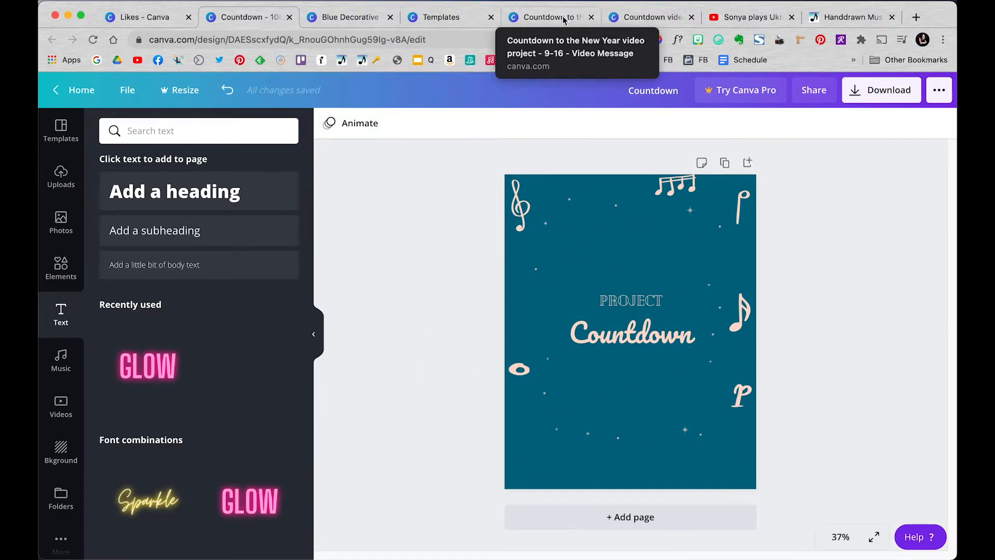
Examine the page animation in the finished Countdown video project and how the closing card moves in the YouTube video.
click(647, 17)
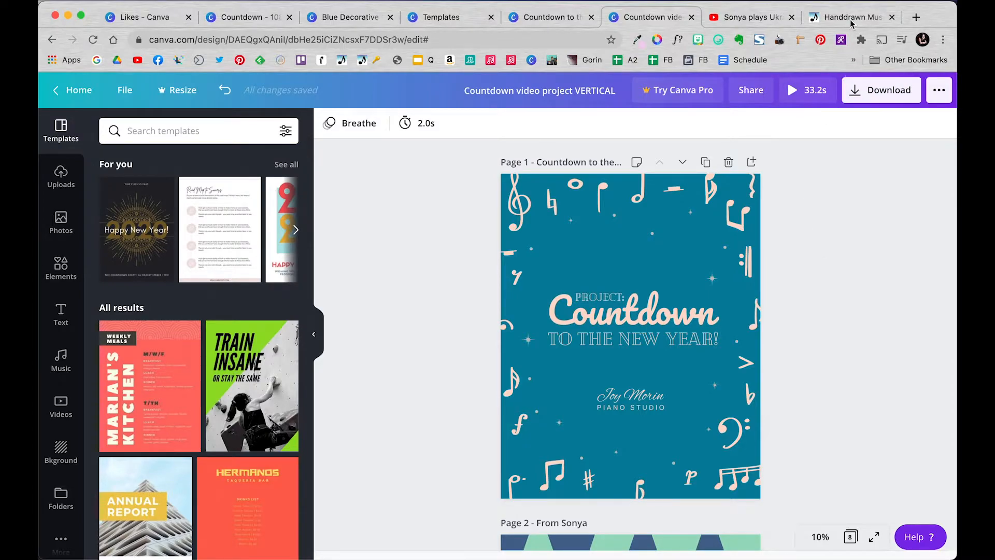
click(753, 19)
drag(886, 461, 915, 466)
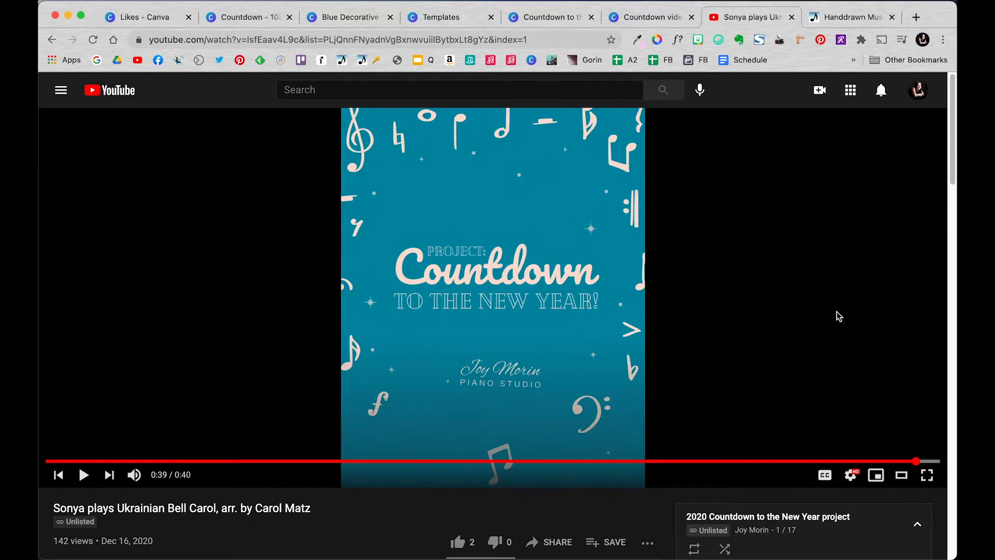
click(469, 23)
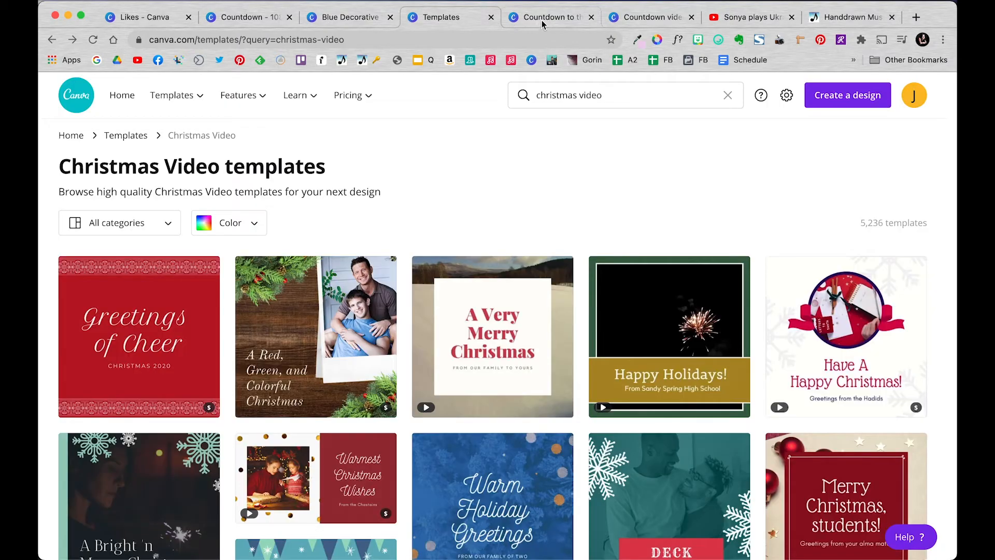
click(545, 22)
click(652, 20)
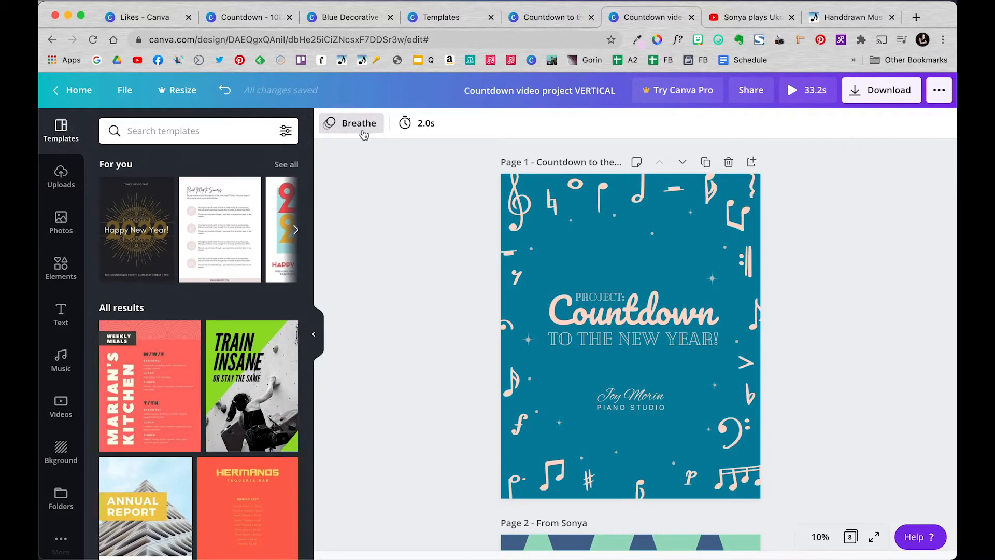
click(448, 21)
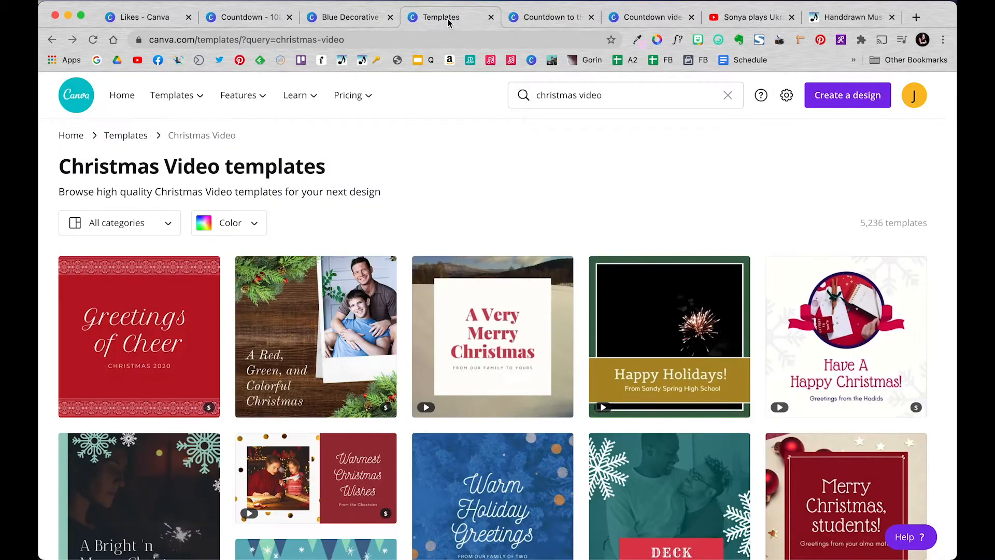
Return to the Countdown card design, try the Block page animation, and apply Breathe in its place.
click(252, 18)
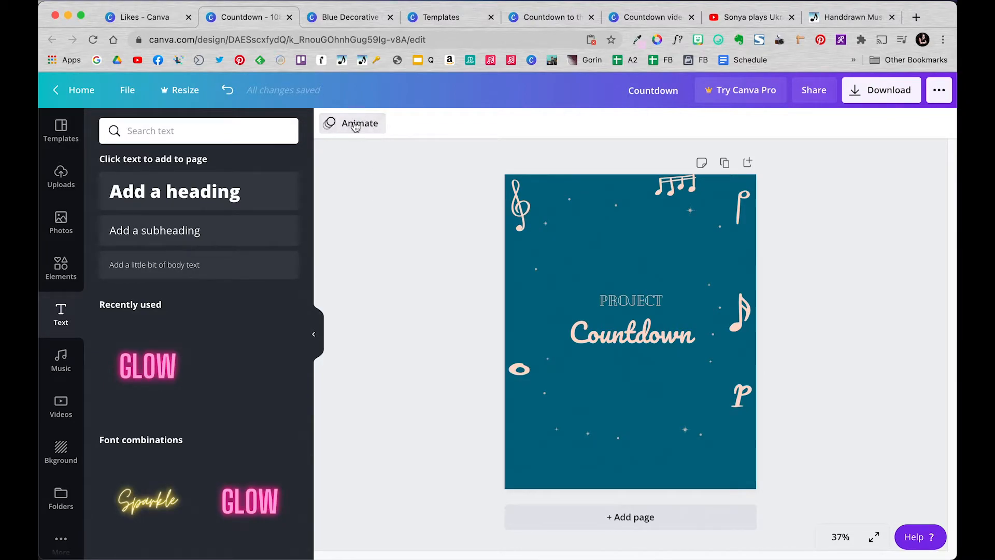
click(355, 126)
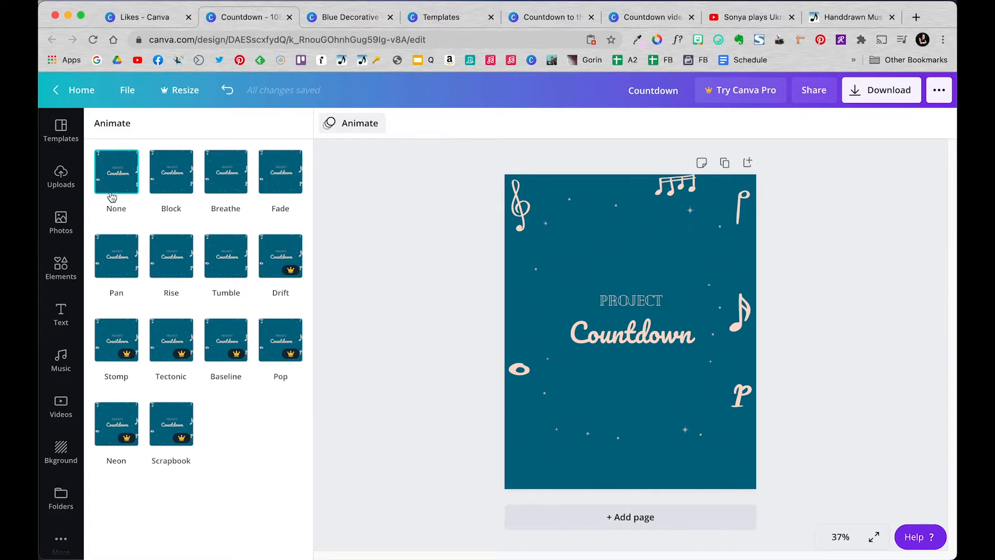
click(167, 179)
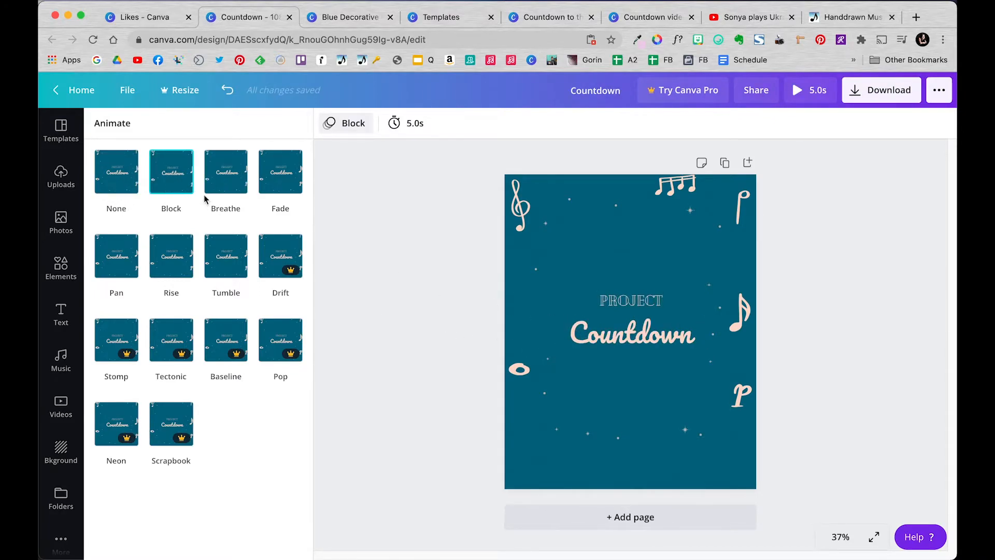
click(224, 180)
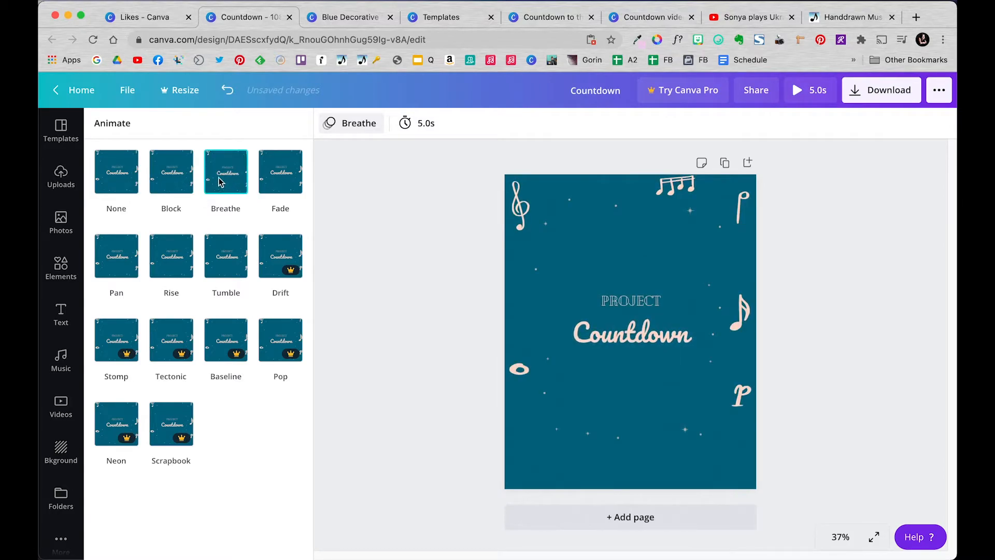
Try the Fade page animation on the Countdown card and apply Pan in its place.
click(285, 187)
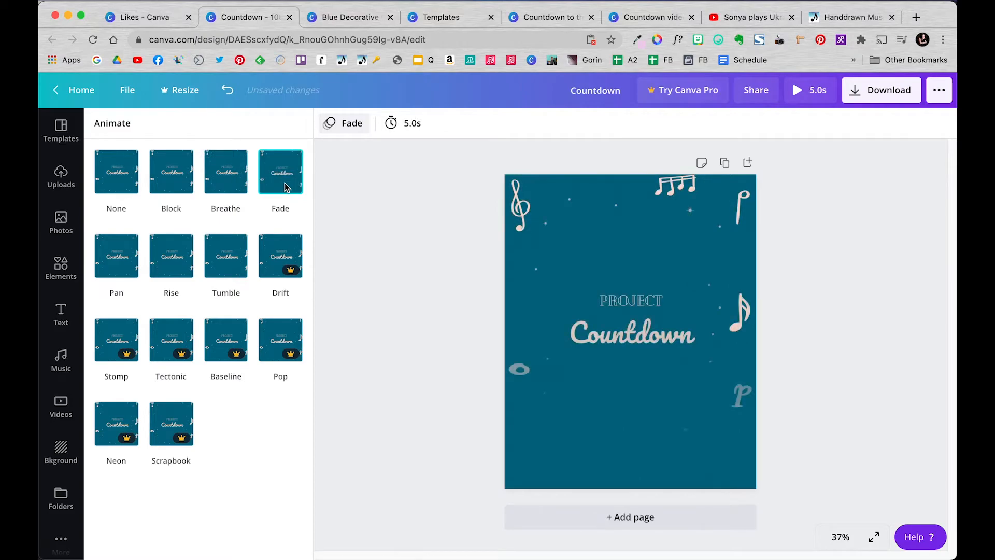
click(116, 259)
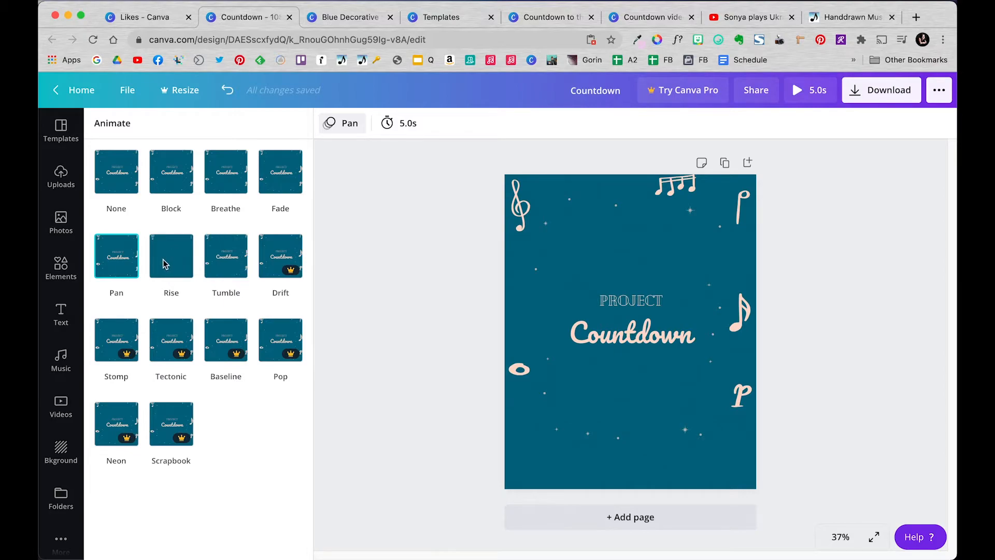
Switch to the Countdown video project VERTICAL design and examine the first page's timing setting and the project's other pages.
click(639, 18)
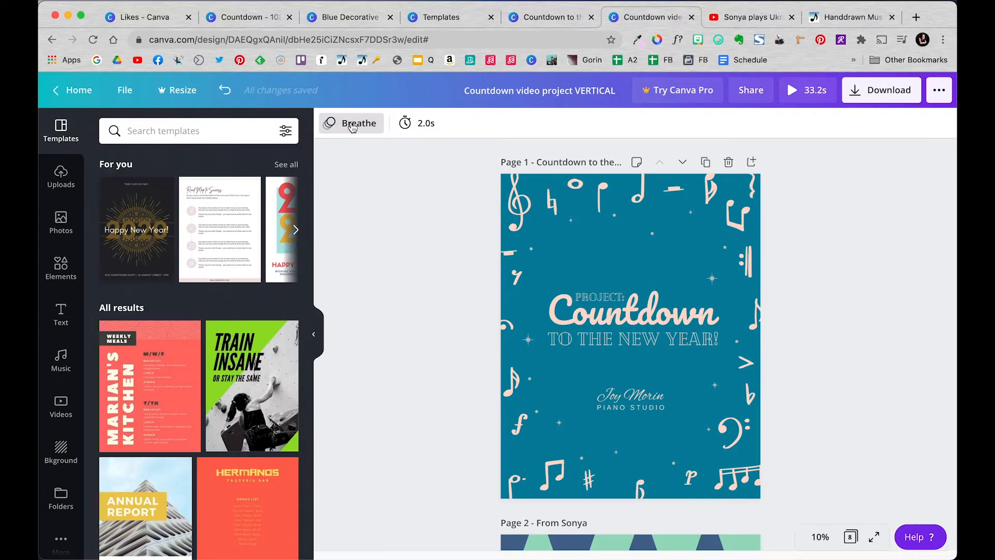
click(408, 127)
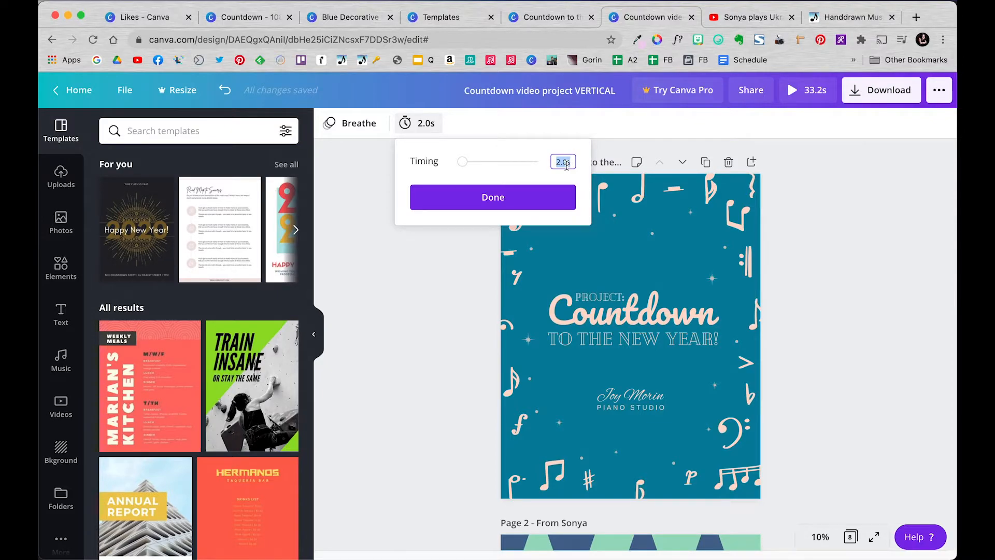
click(518, 194)
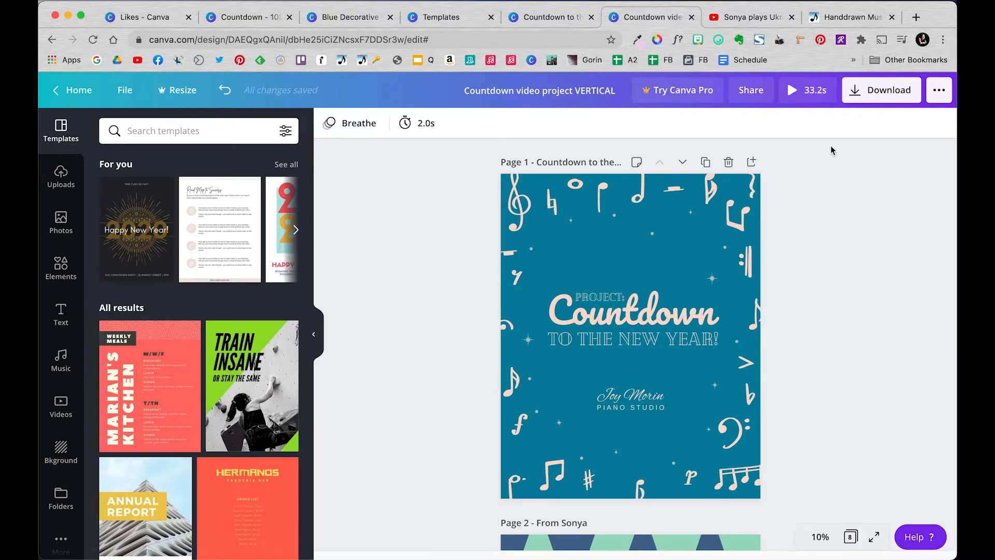
scroll(850, 238, down, 5)
scroll(852, 254, down, 10)
scroll(852, 254, up, 15)
Open the project's download settings, review the available file types, and choose MP4 Video.
click(860, 100)
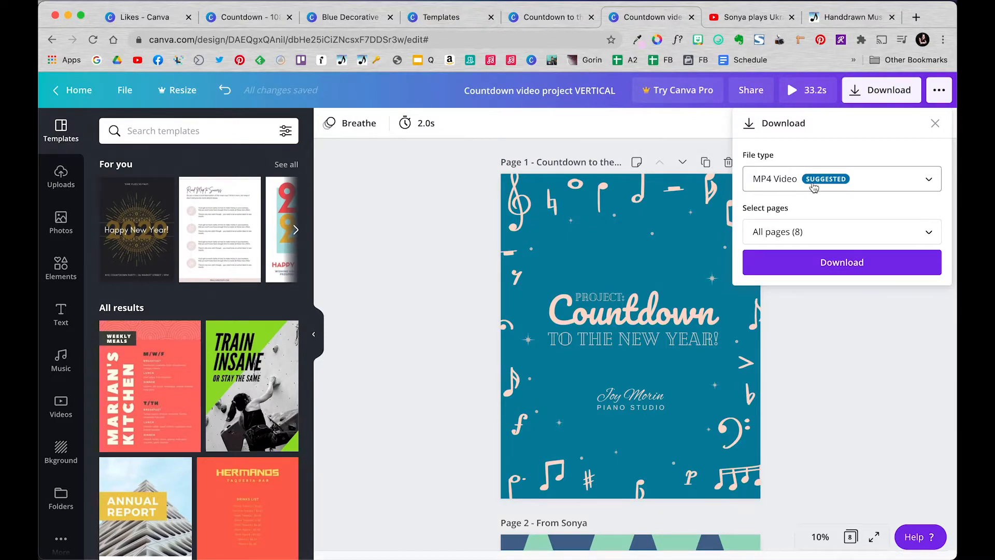
click(871, 181)
scroll(872, 185, up, 1)
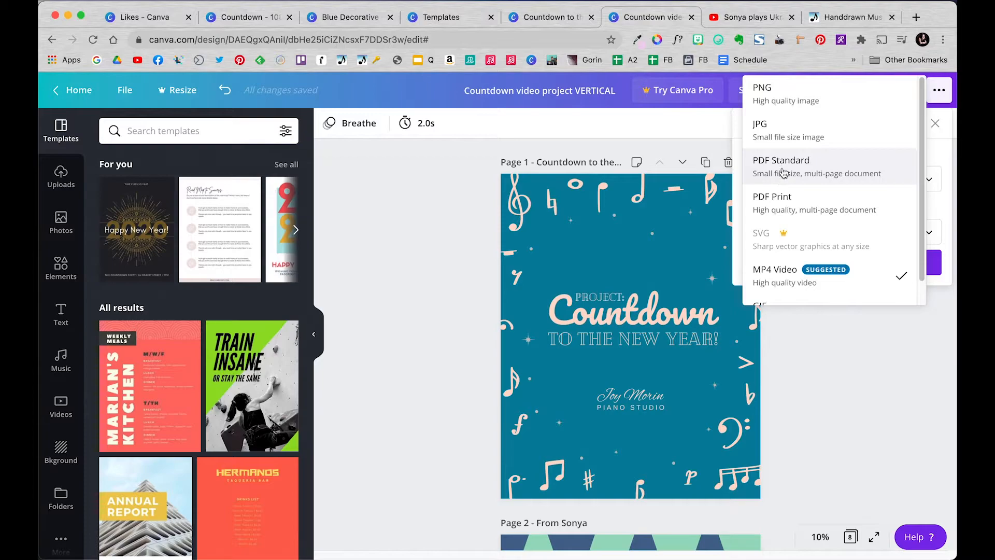
scroll(847, 187, down, 1)
scroll(847, 187, down, 1)
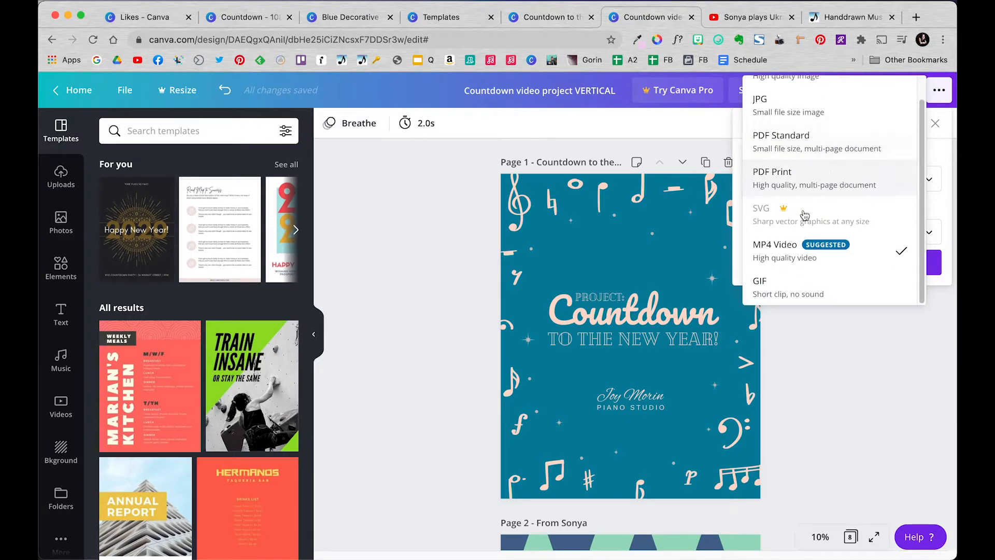
click(780, 258)
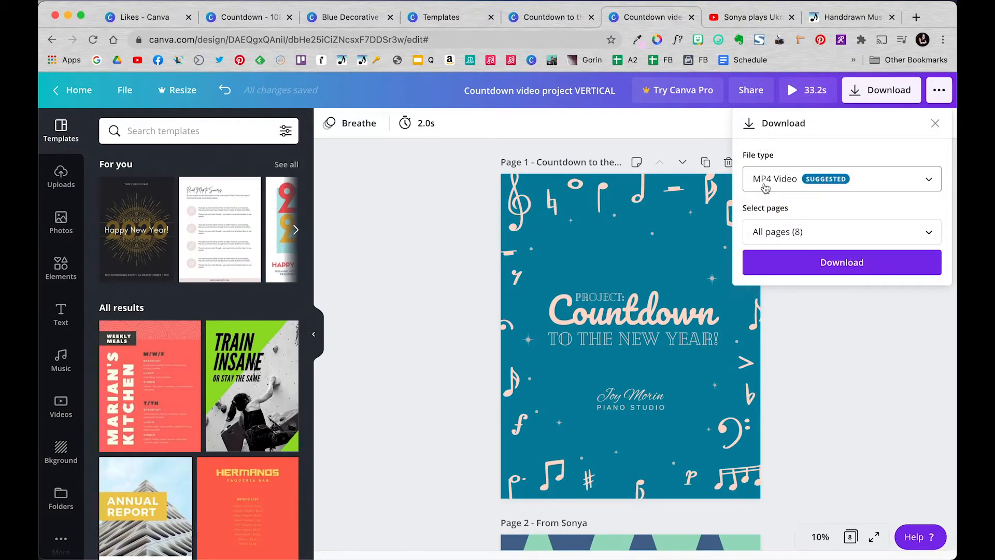
Limit the export to Page 1 – Countdown to the New Year and download it.
click(835, 231)
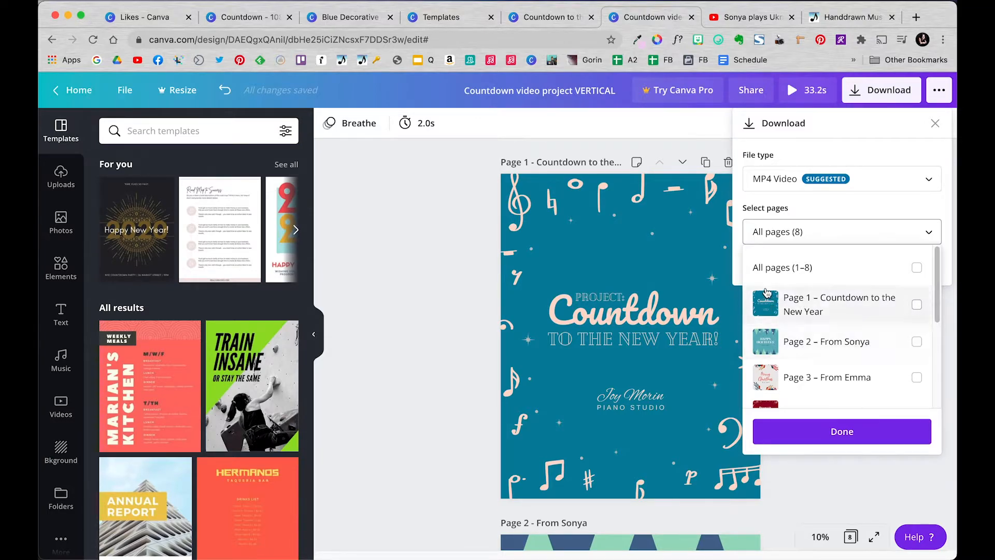
click(916, 306)
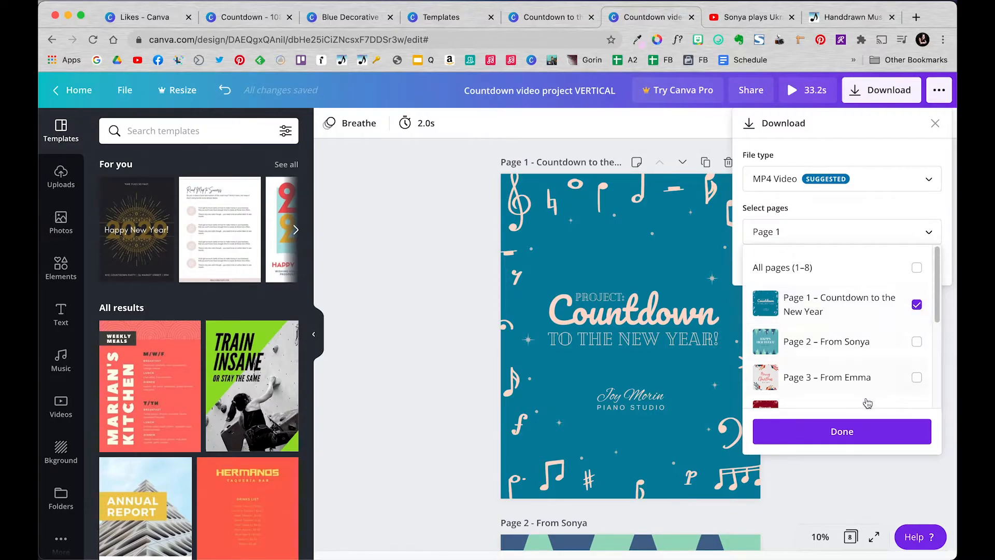
click(863, 431)
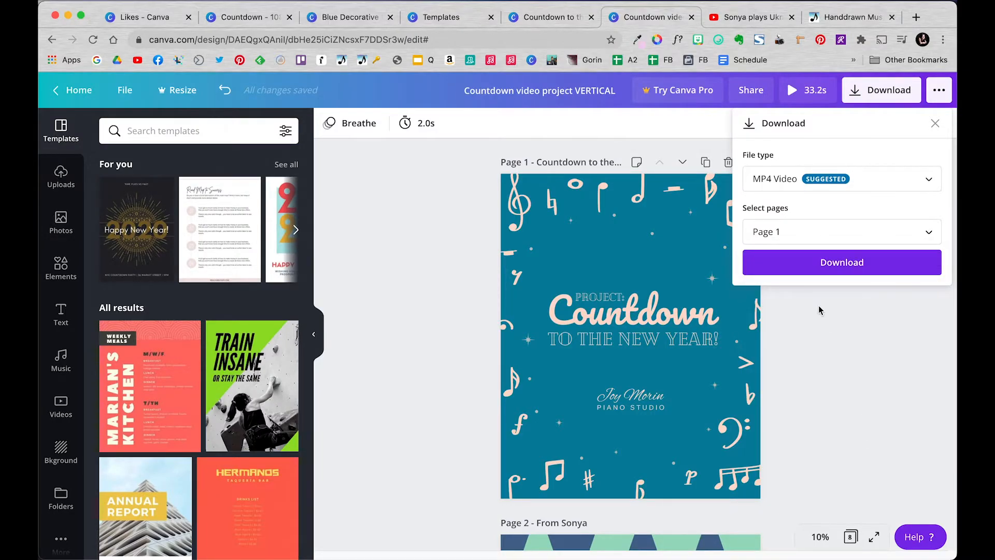
click(842, 262)
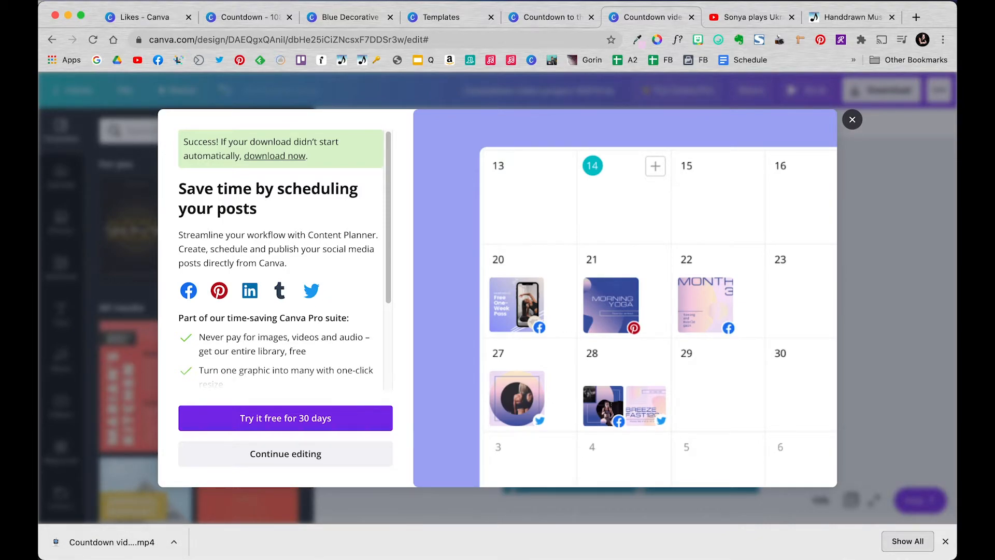
Locate the downloaded Countdown video project VERTICAL.mp4 in Finder's Downloads folder, dismissing the post-download dialog and the browser's downloads bar.
click(62, 543)
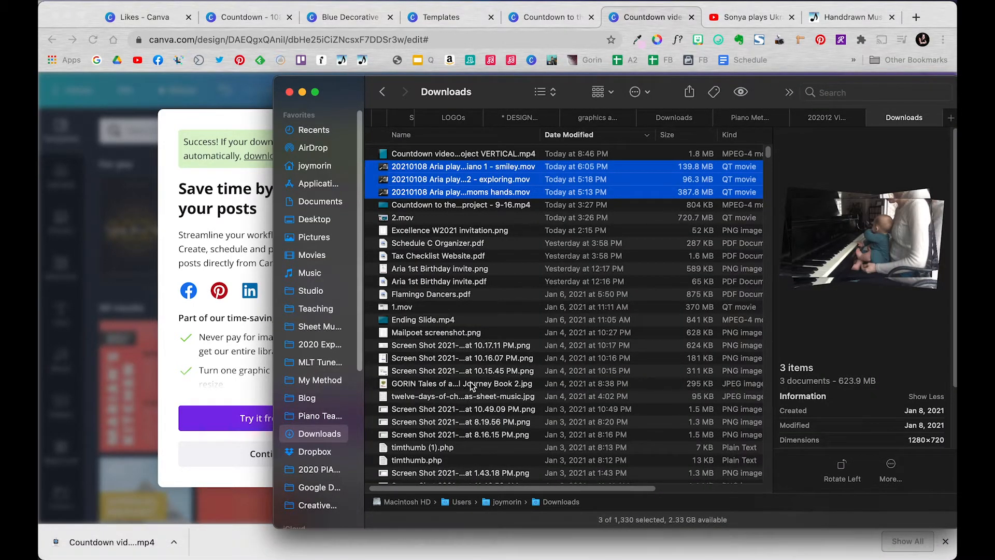
click(489, 154)
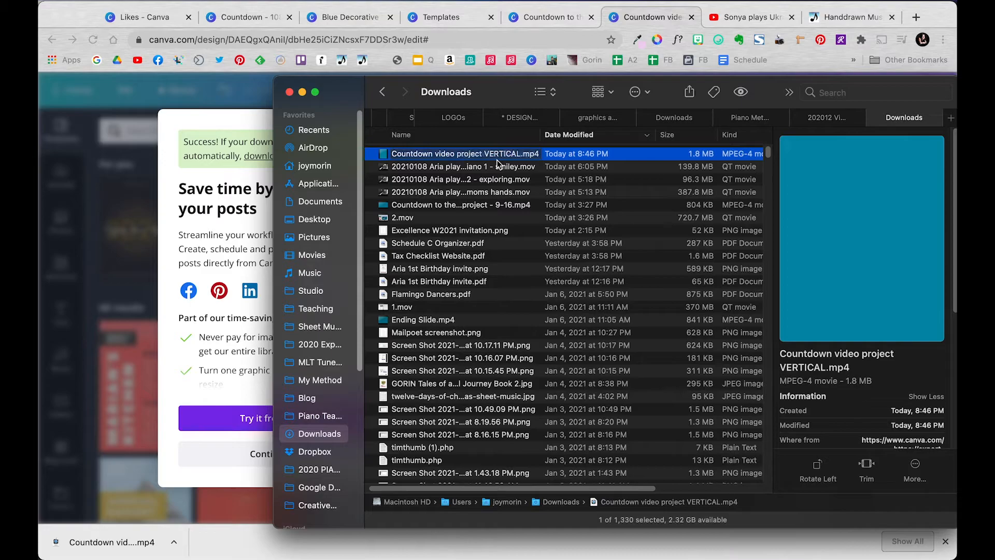
click(228, 537)
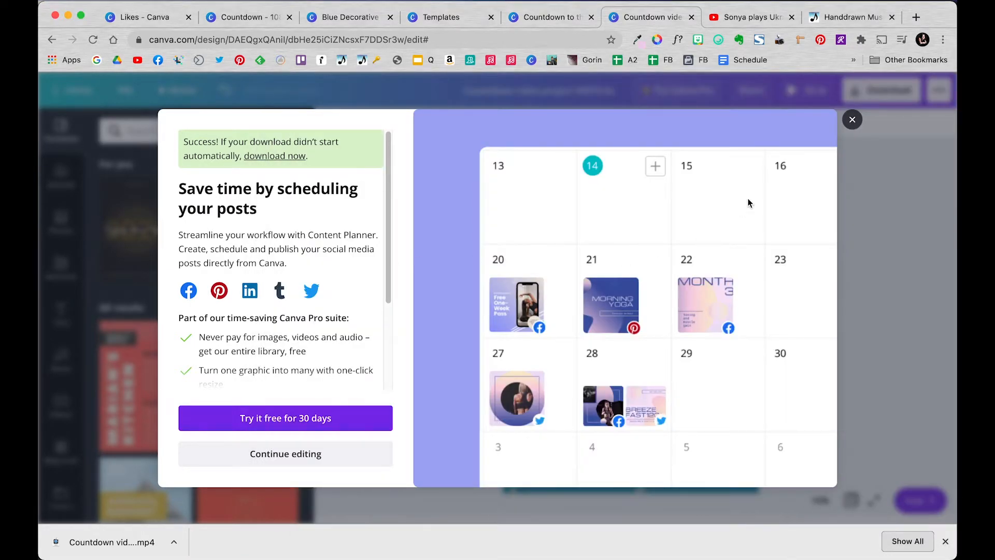
click(853, 121)
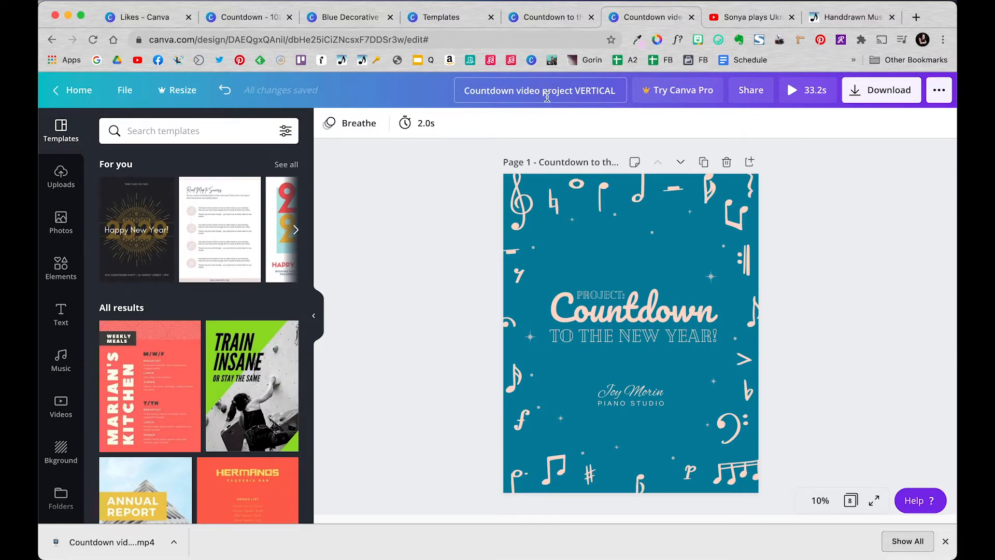
click(946, 541)
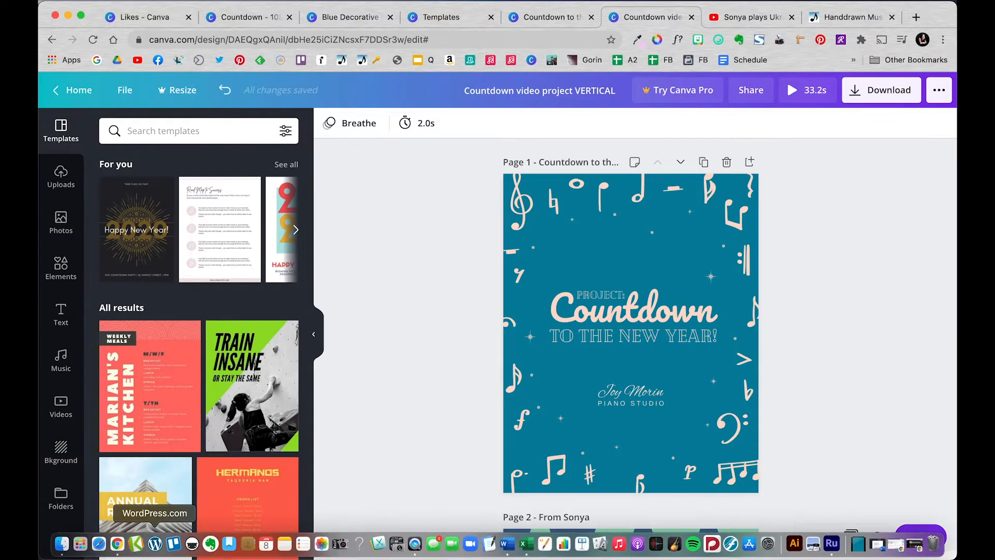
click(64, 545)
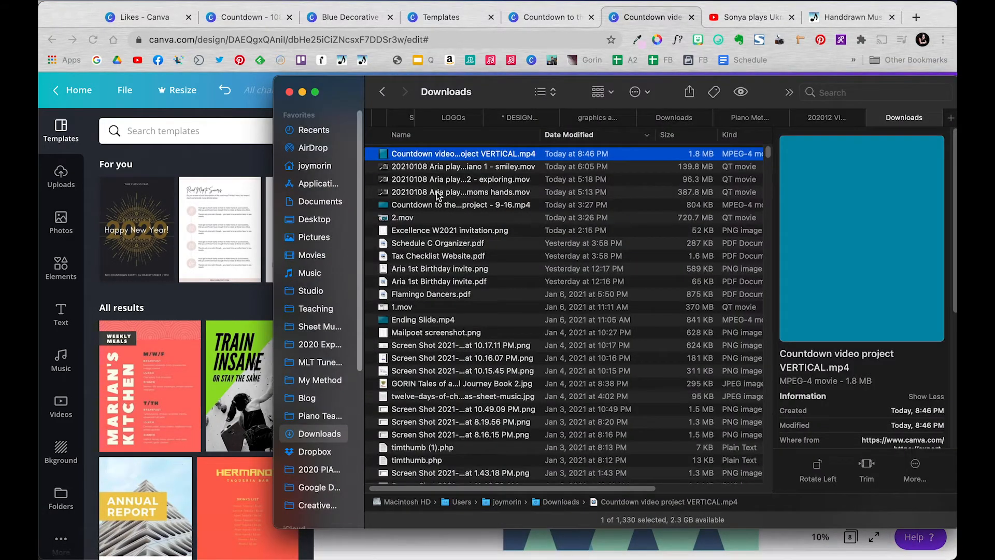
right_click(411, 157)
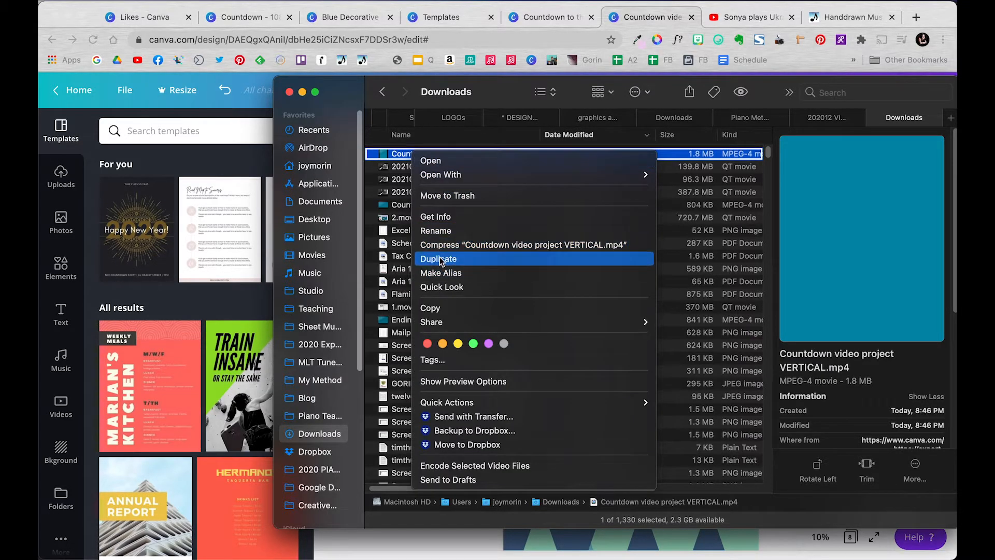
click(438, 231)
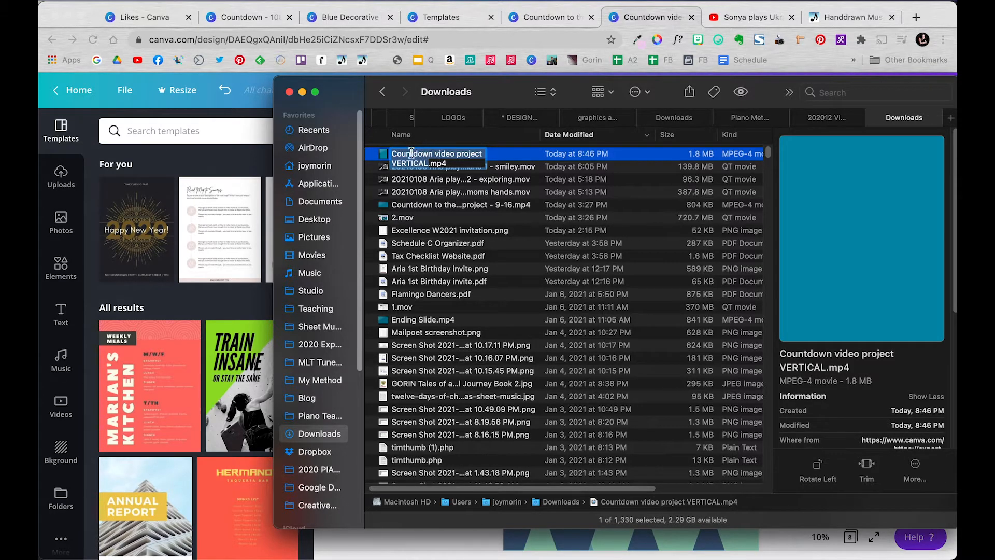
click(385, 155)
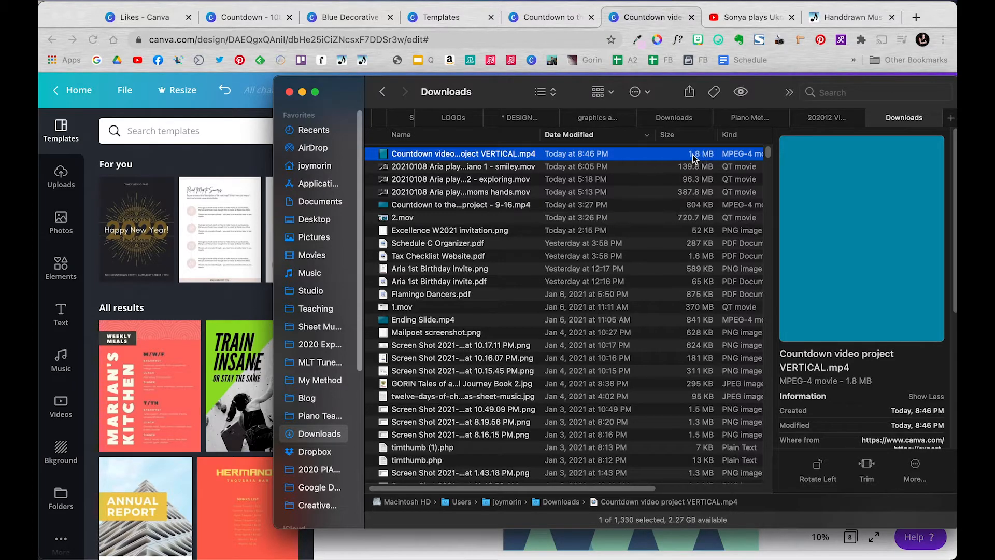
Examine the title card and video files stored in the 202012 Virtual Recital - Christmas folder, comparing with the Downloads folder.
click(829, 118)
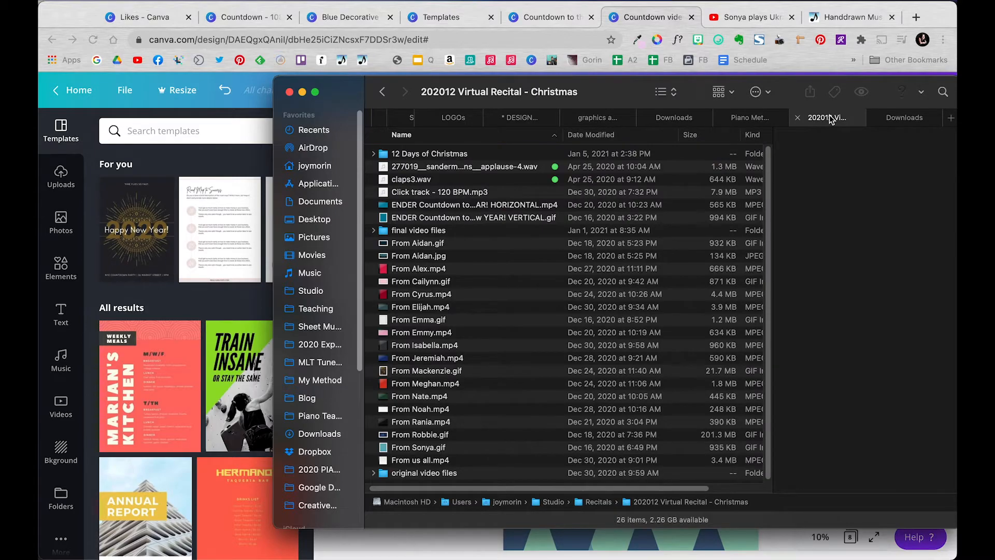
click(901, 117)
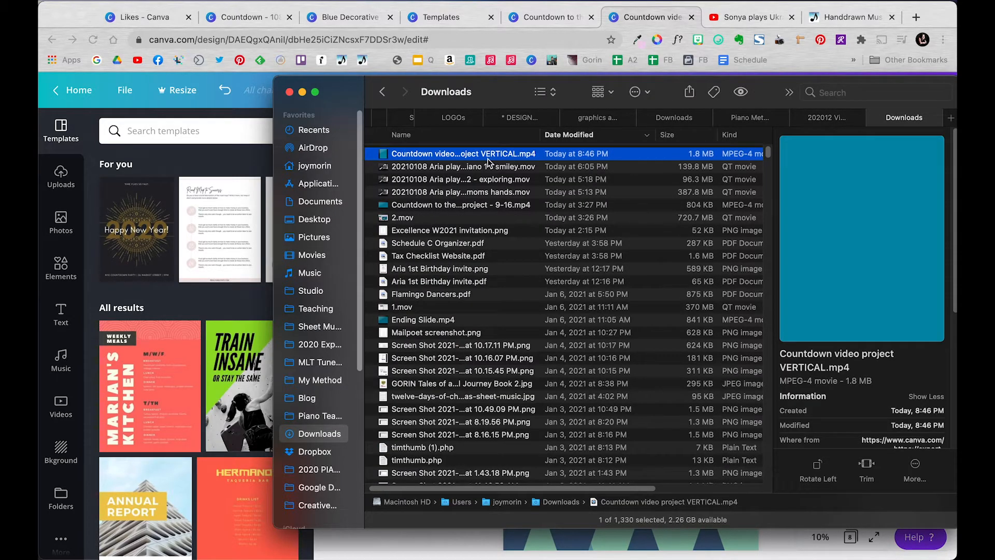
click(834, 120)
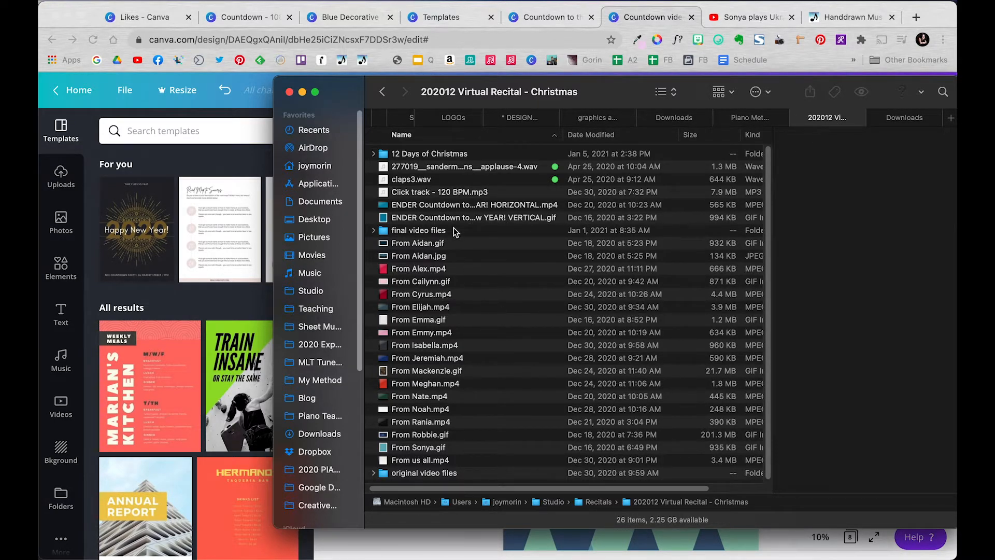
scroll(482, 344, down, 1)
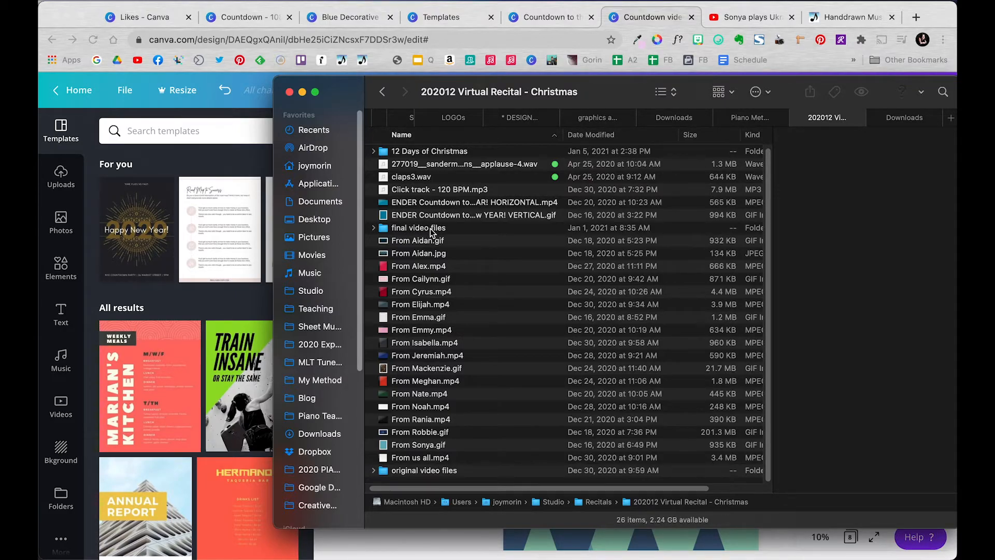
scroll(497, 307, up, 1)
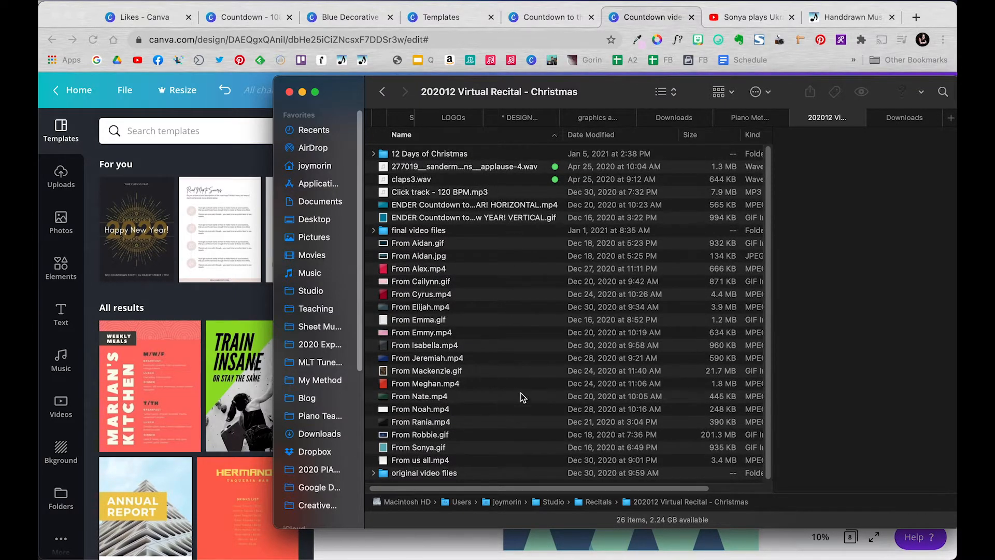
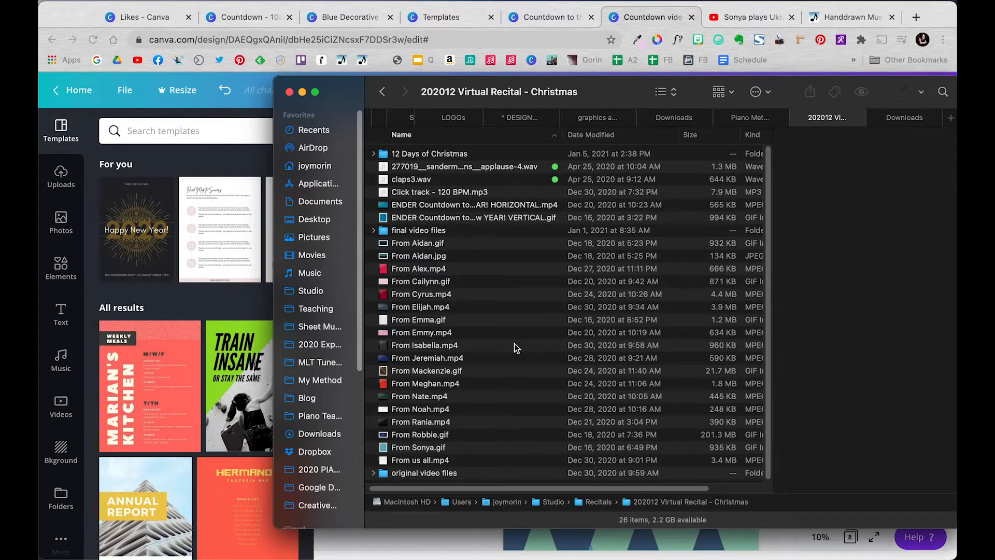
Switch to Adobe Premiere Rush, leave the open Silent Night project, and start creating a new project.
mouse_move(835, 555)
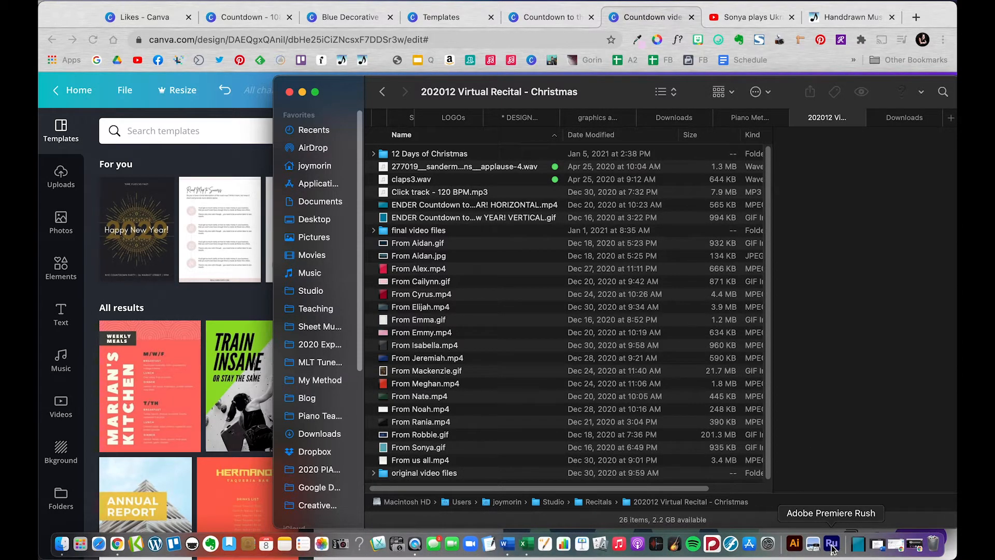
click(832, 545)
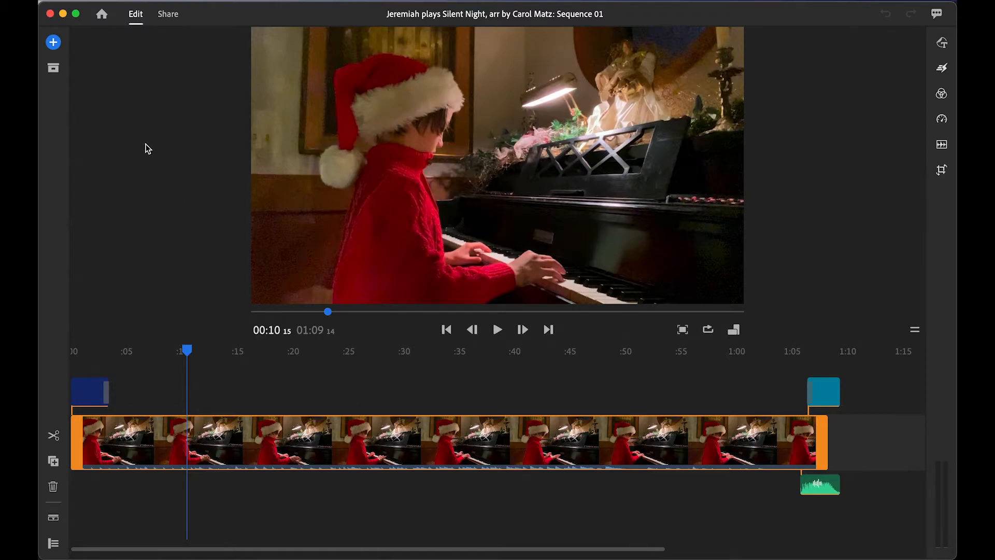
click(103, 14)
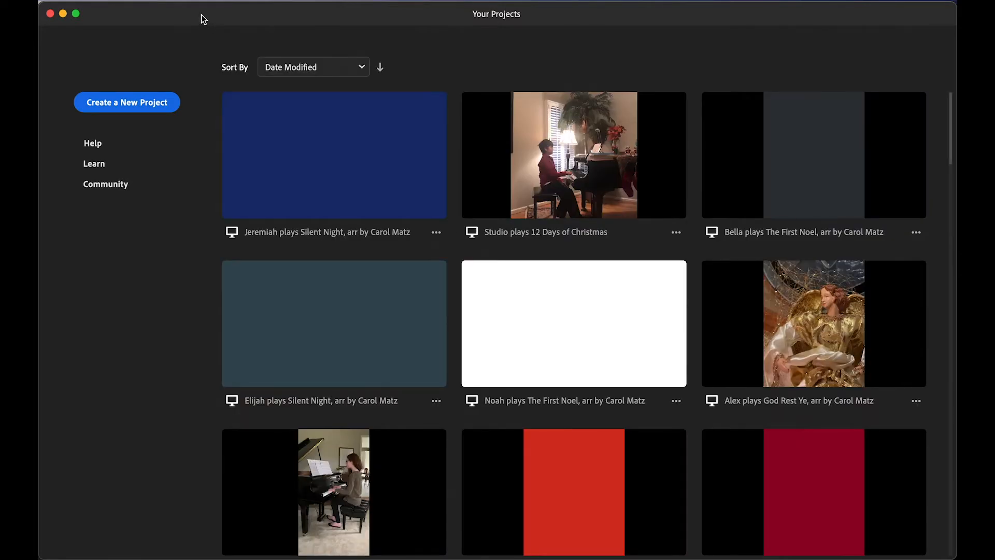
click(131, 104)
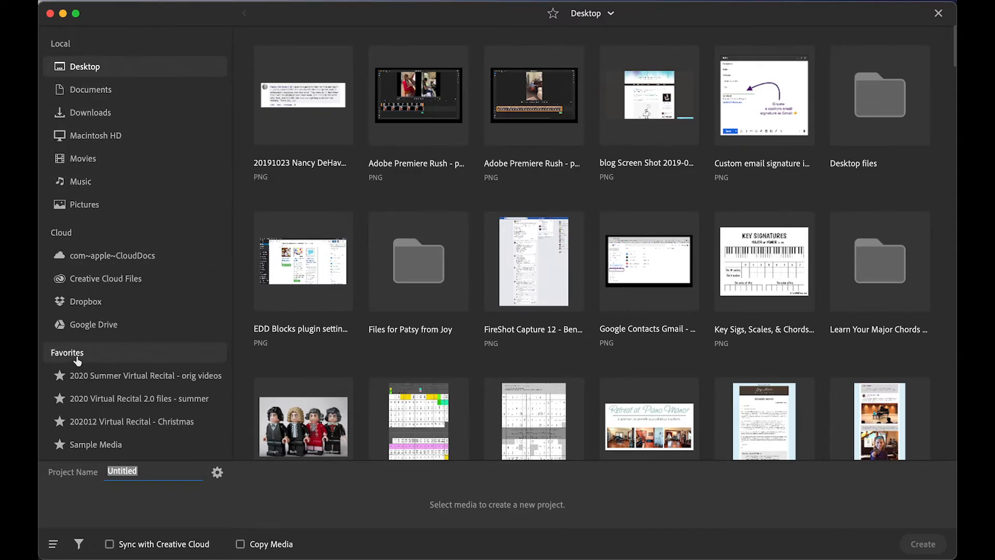
Select the claps3 audio and the ENDER Countdown GIF from the 202012 Virtual Recital - Christmas folder as project media.
click(130, 425)
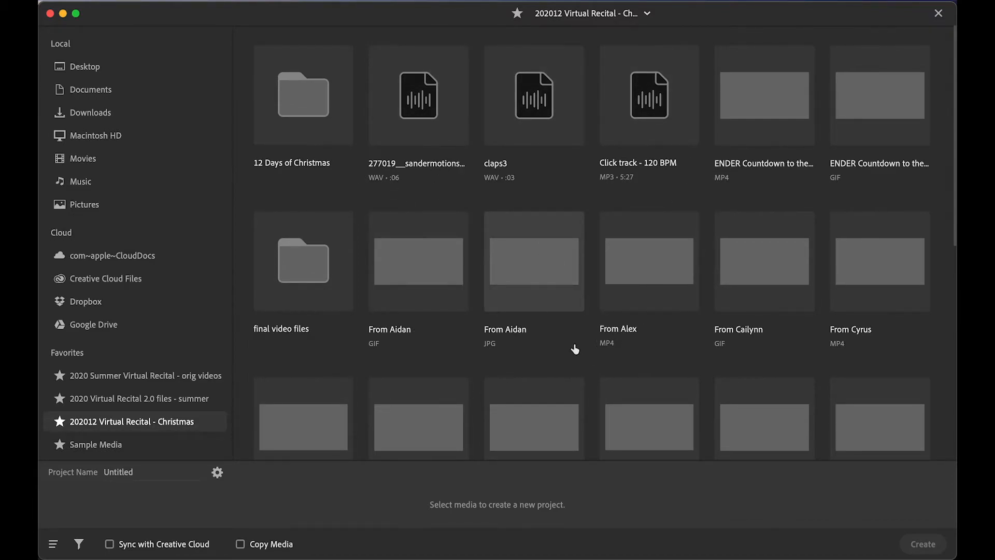
click(536, 104)
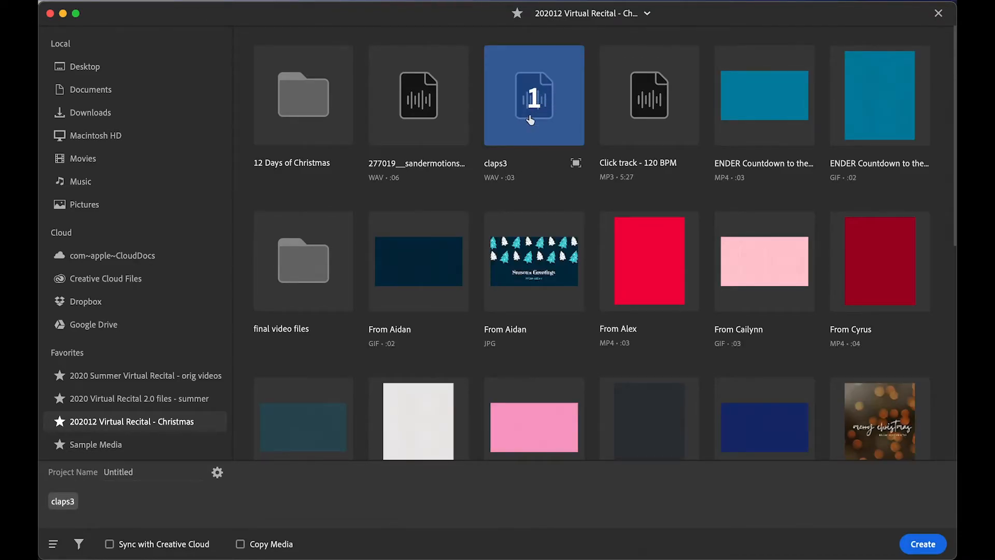
scroll(621, 273, down, 5)
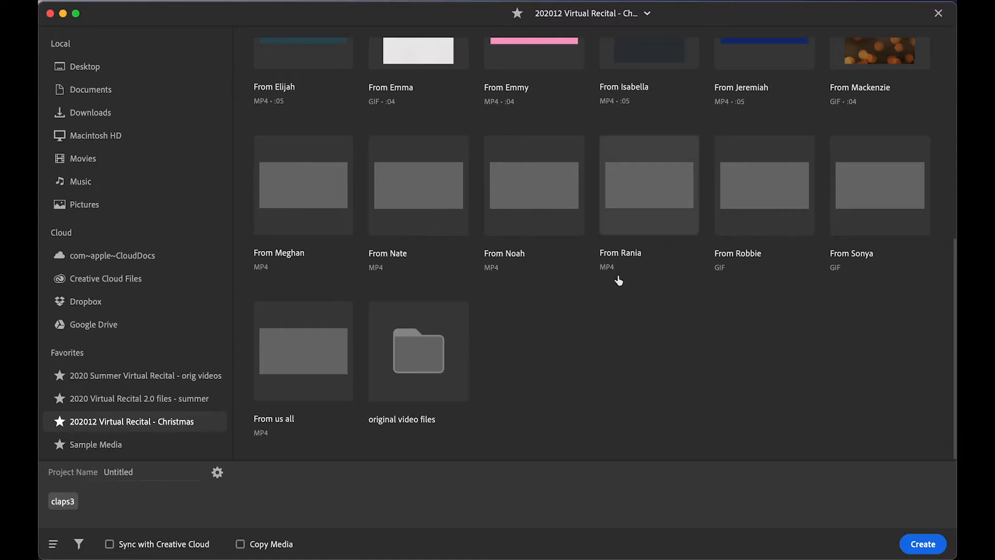
scroll(619, 281, up, 5)
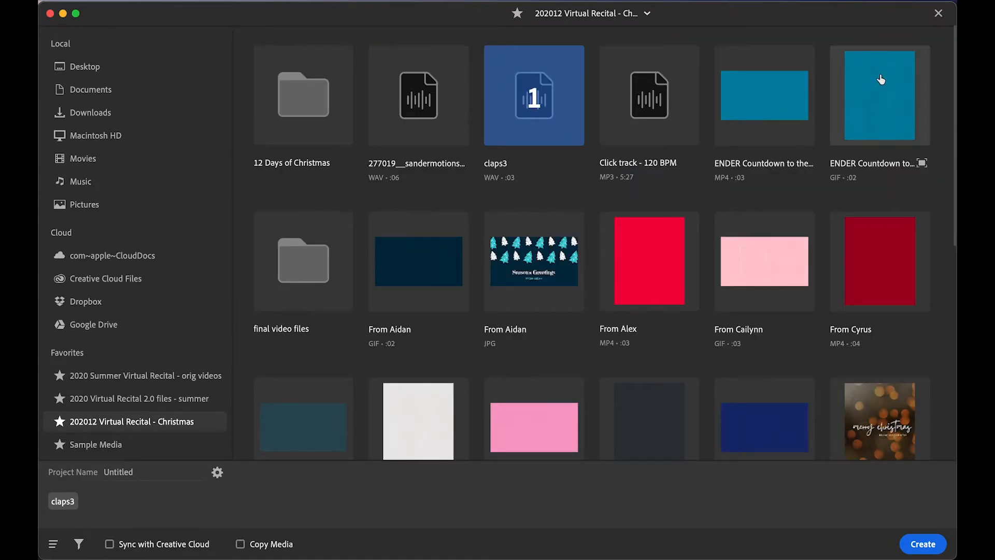
click(875, 94)
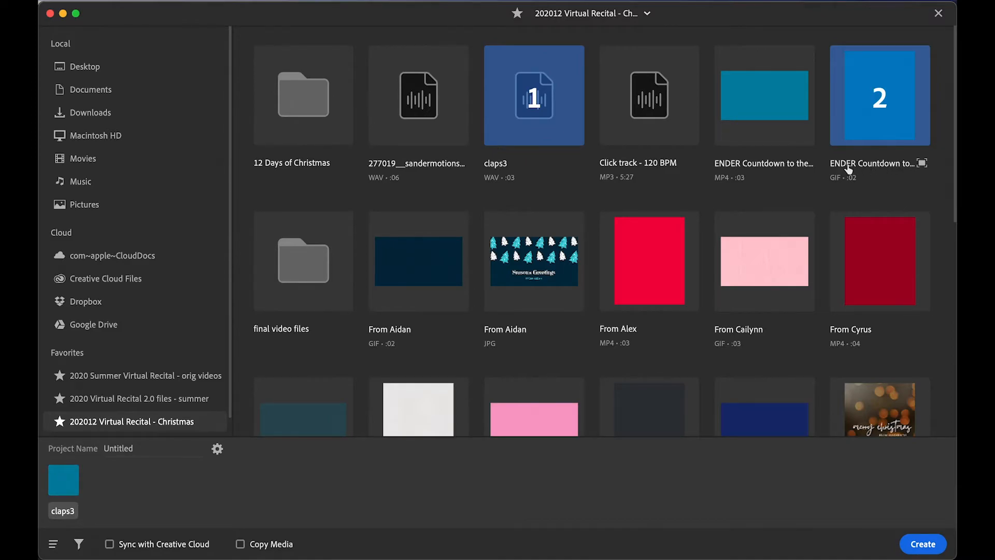
Add the student's vertical recital video from the original video files folder, plus the matching teal Happy Holidays title card GIF from the parent folder.
scroll(719, 242, down, 8)
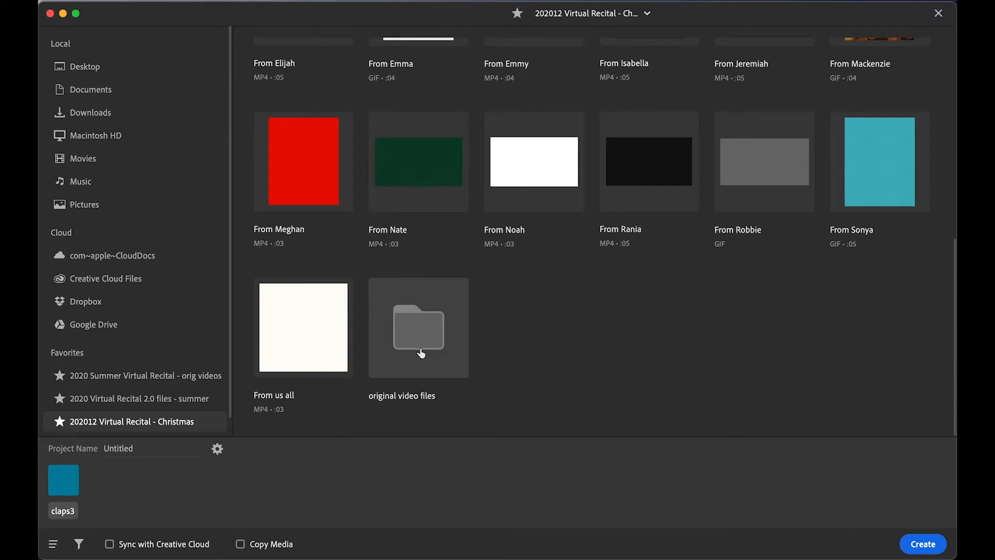
double_click(424, 328)
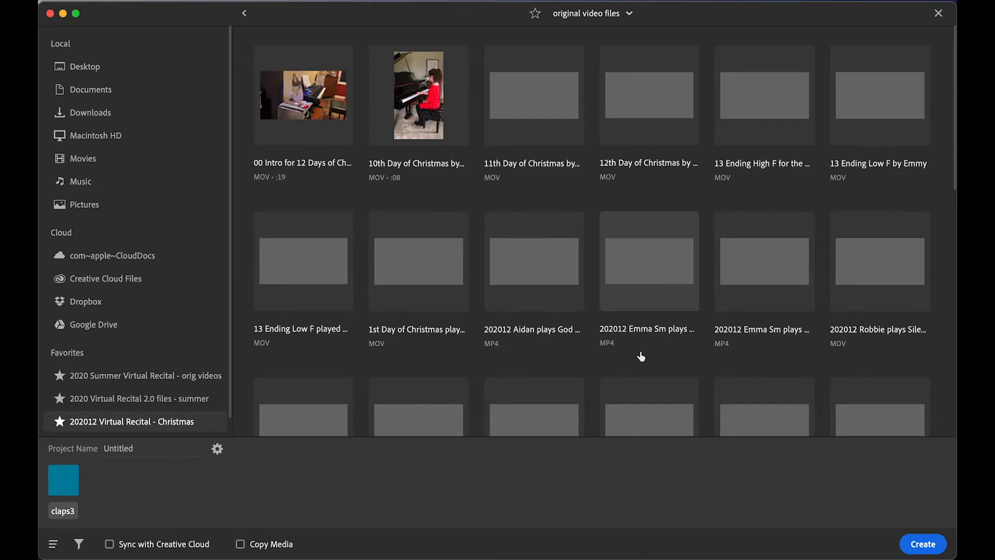
scroll(674, 357, down, 3)
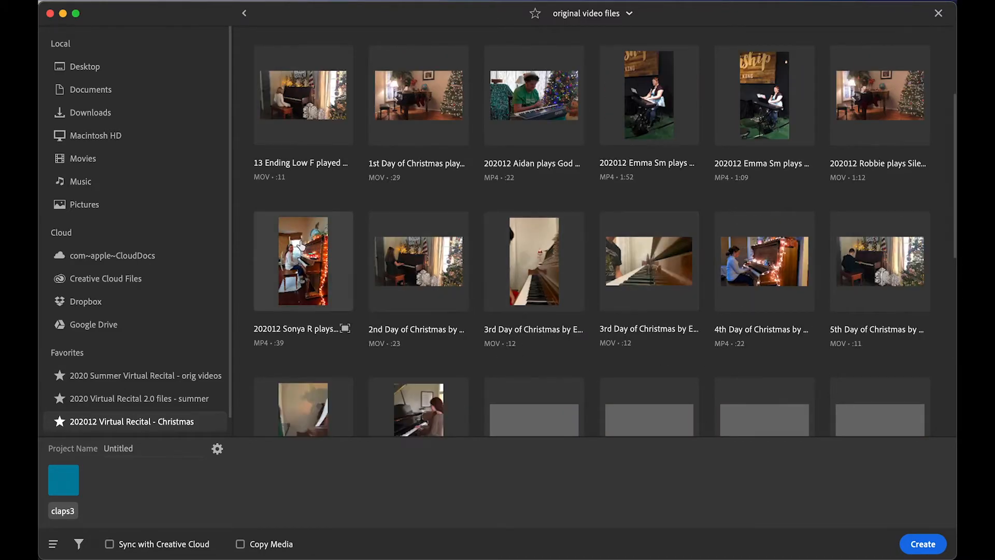
click(304, 262)
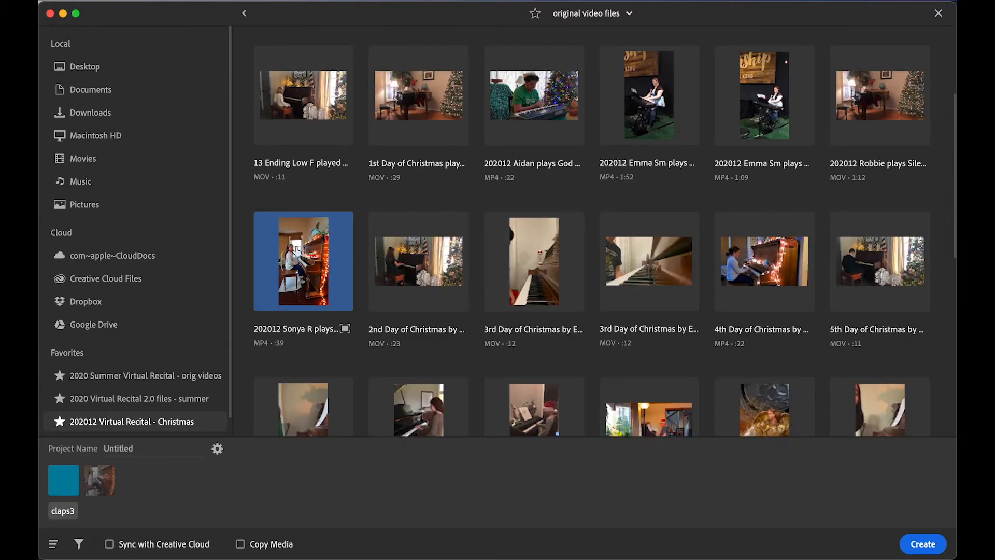
click(244, 14)
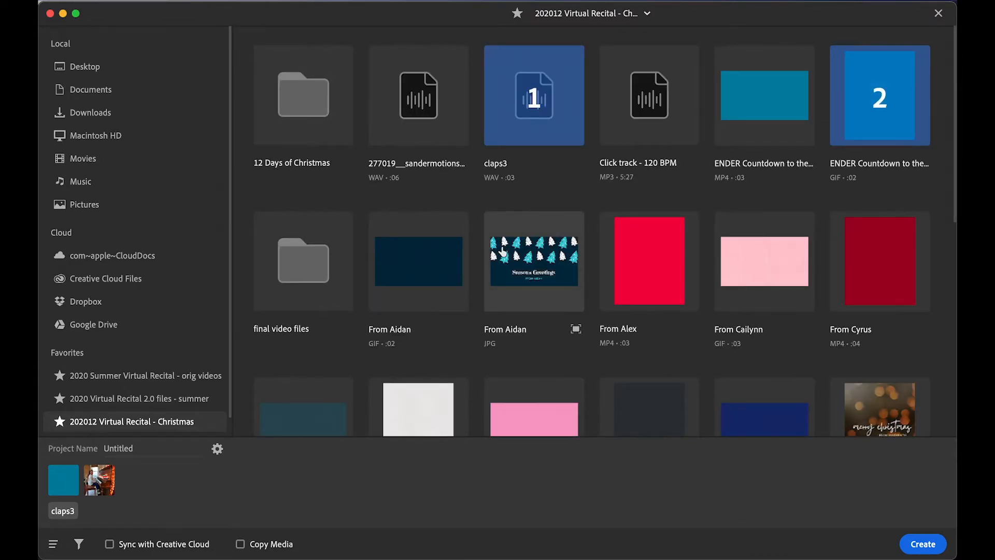
scroll(570, 269, down, 6)
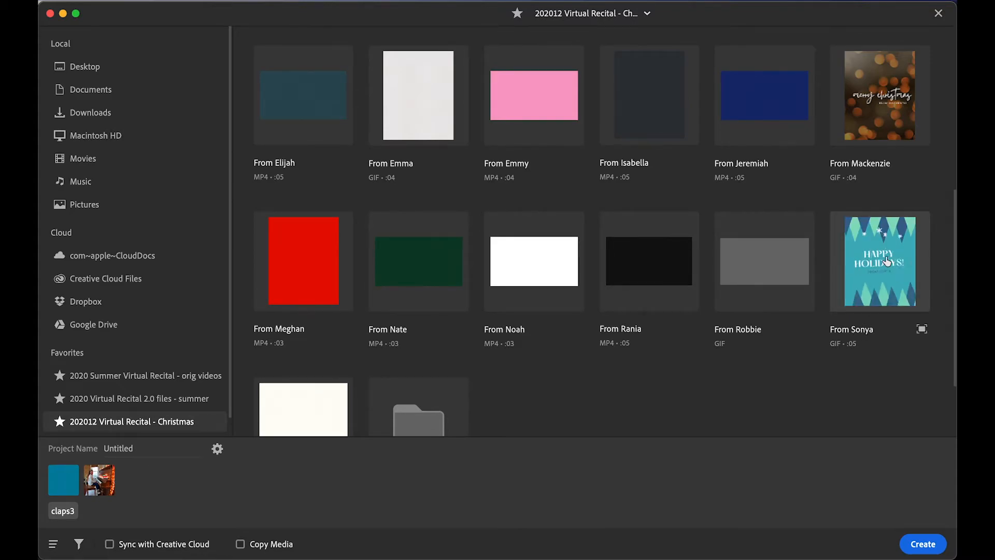
click(888, 261)
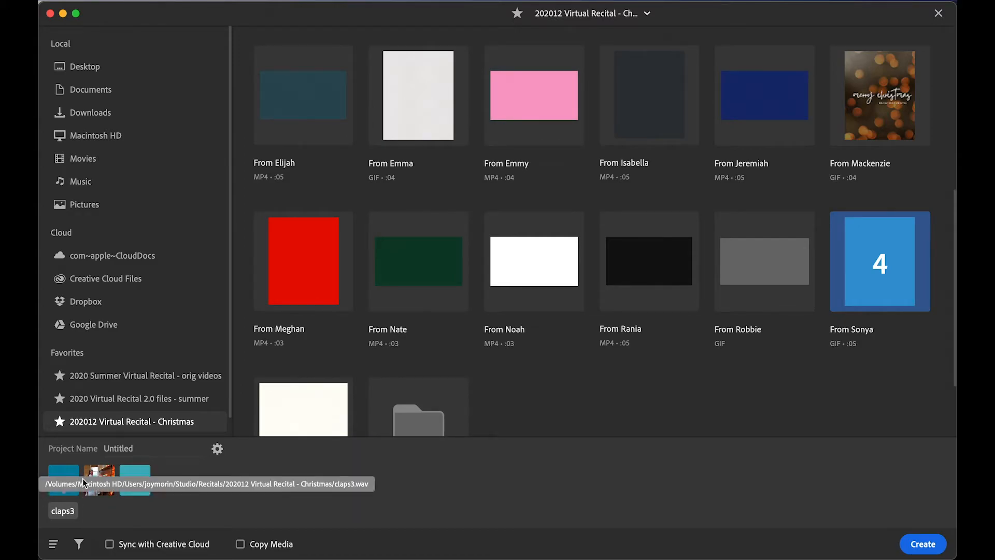
Name the project with the student's first name and create it from the selected media.
click(112, 447)
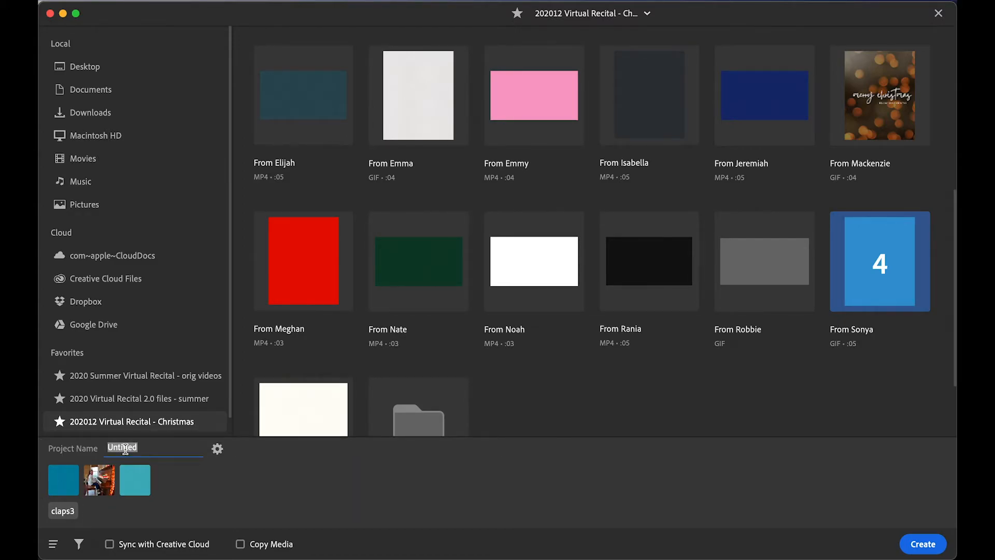
text(Sonya)
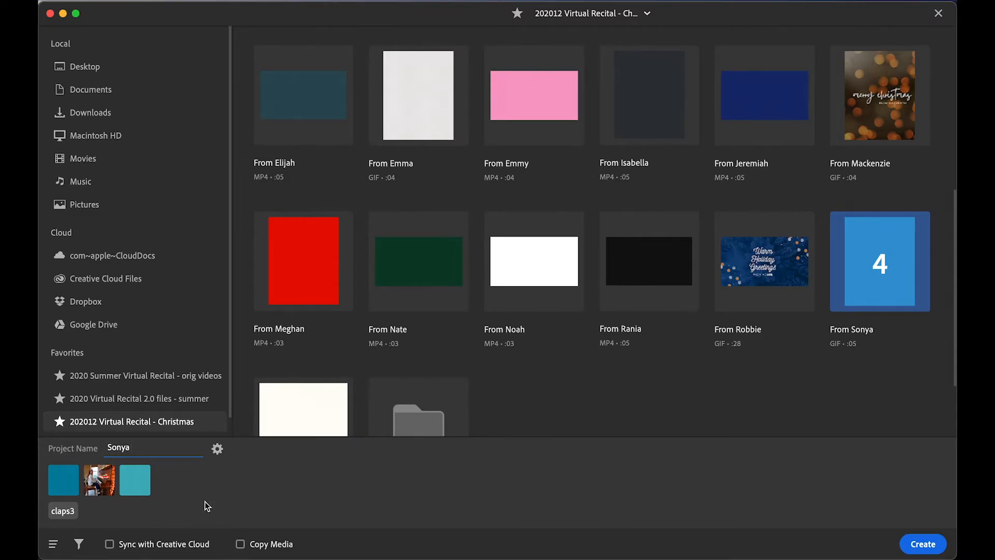
click(928, 548)
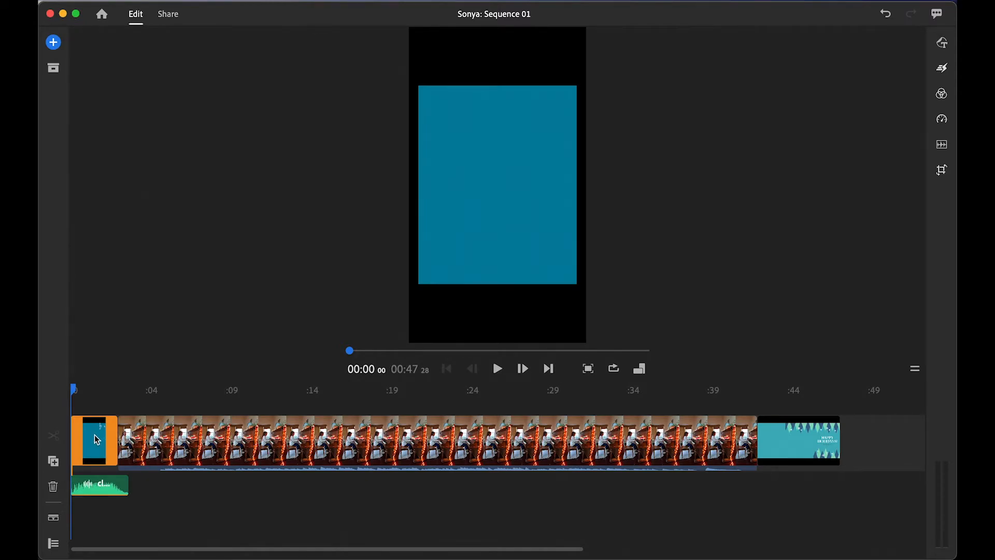
Move the countdown clip with its clapping audio to the timeline's end and the Happy Holidays card to the start, dismissing the disk space alert.
drag(97, 445, 798, 445)
click(752, 446)
drag(664, 447, 113, 436)
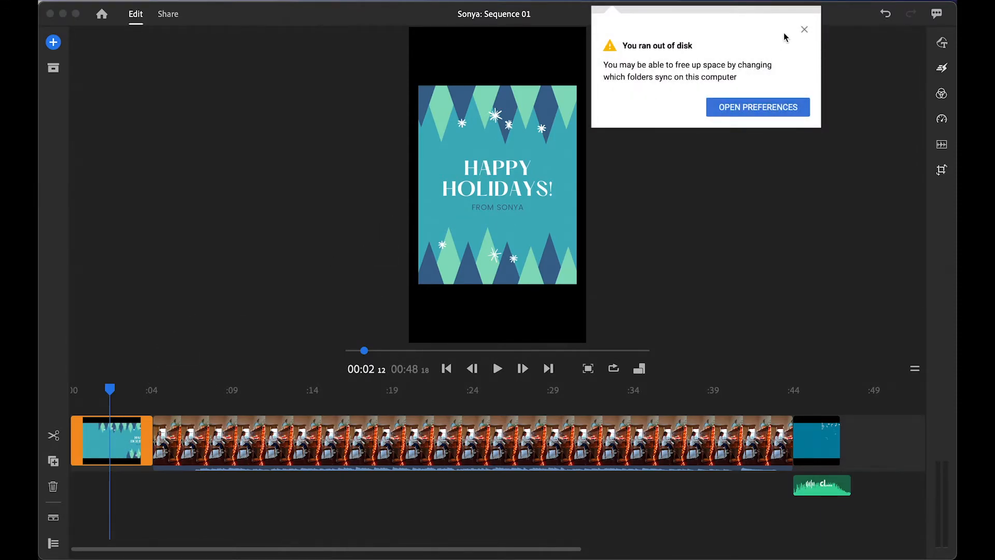
click(804, 30)
Enlarge the Happy Holidays card to the full frame width and change the sequence aspect ratio to 4:5.
click(496, 150)
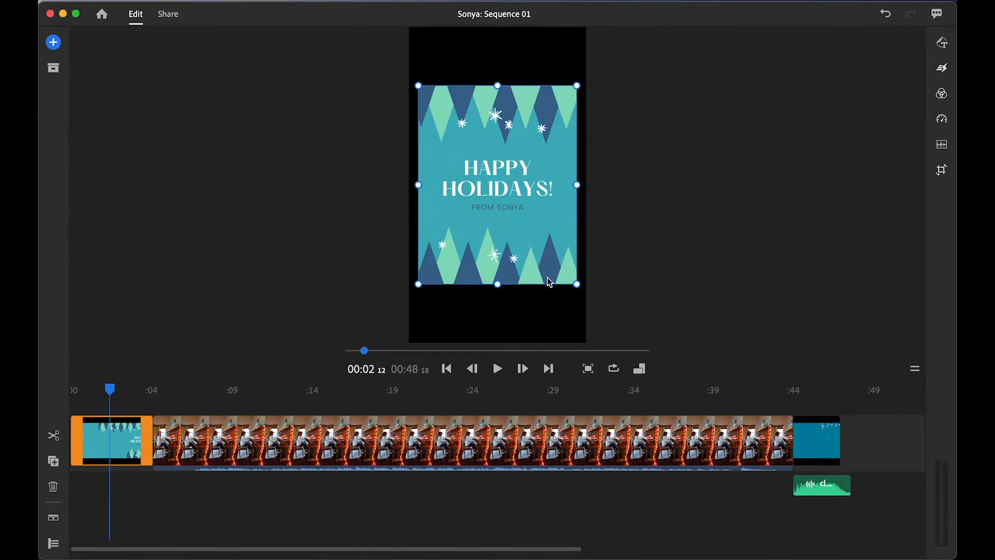
drag(577, 285, 589, 297)
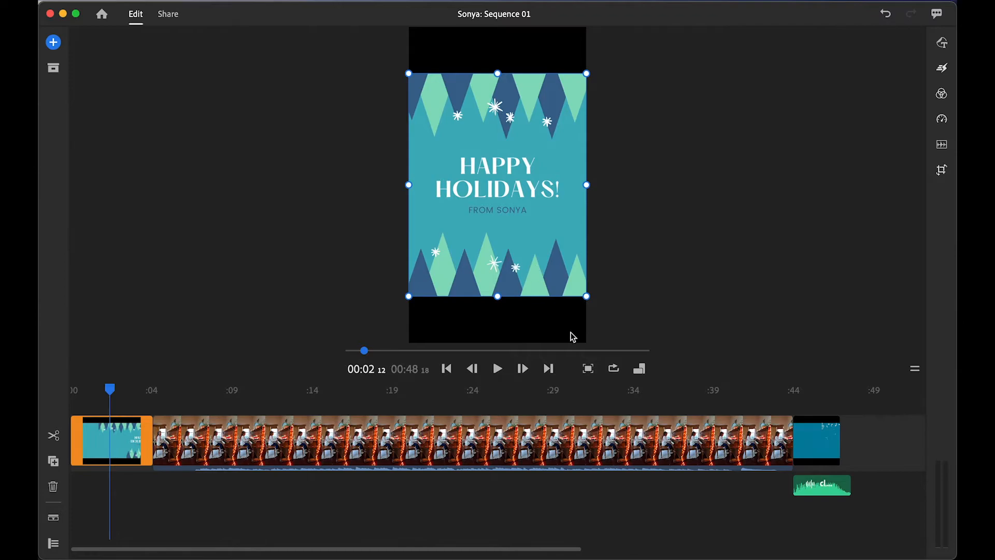
click(639, 369)
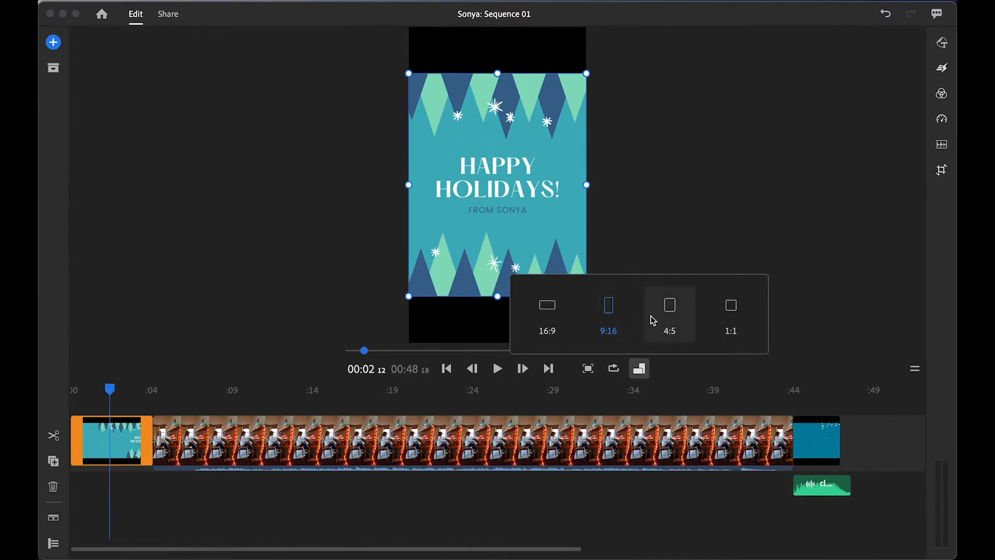
click(670, 312)
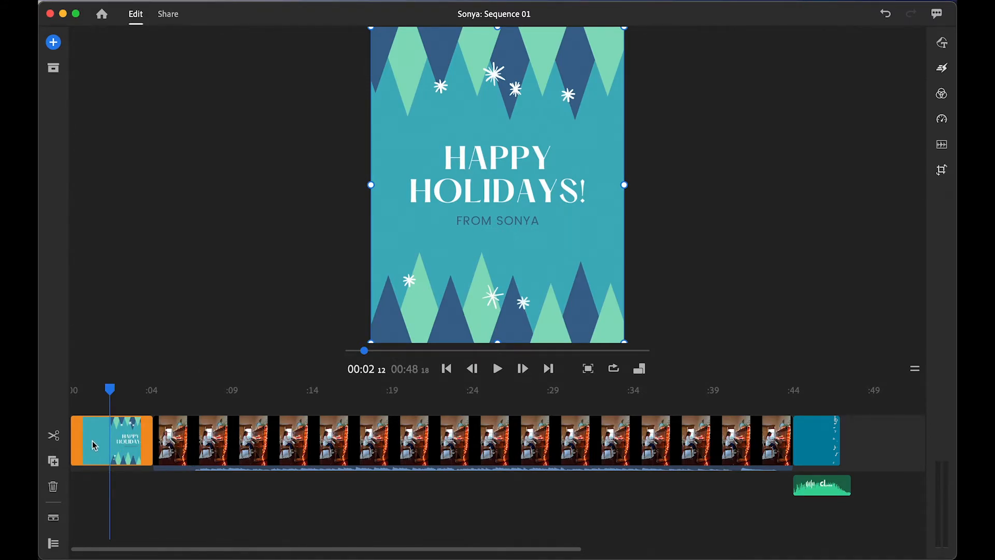
Place the Happy Holidays card on the track above the recital video, aligned to the sequence start, and play back the opening.
drag(95, 447, 129, 407)
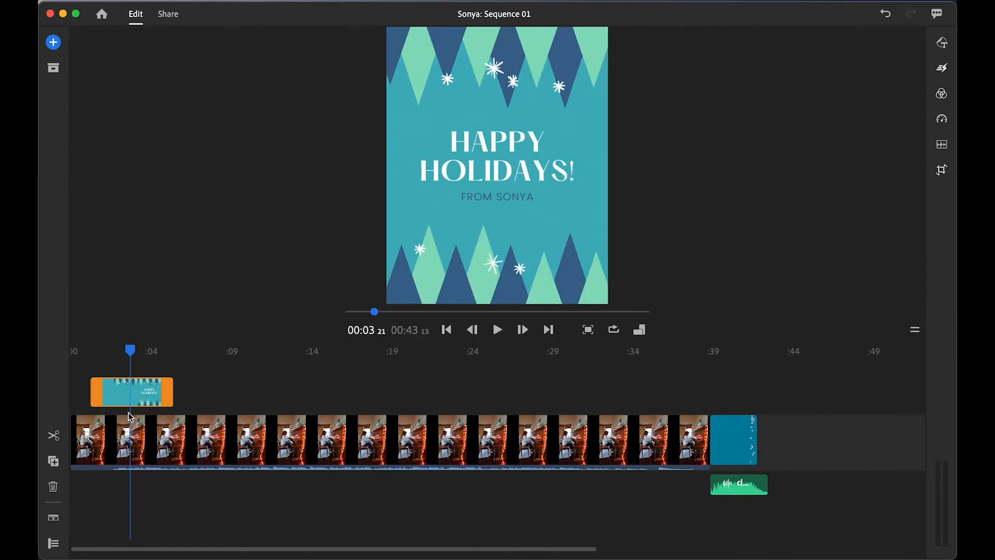
drag(123, 399, 103, 399)
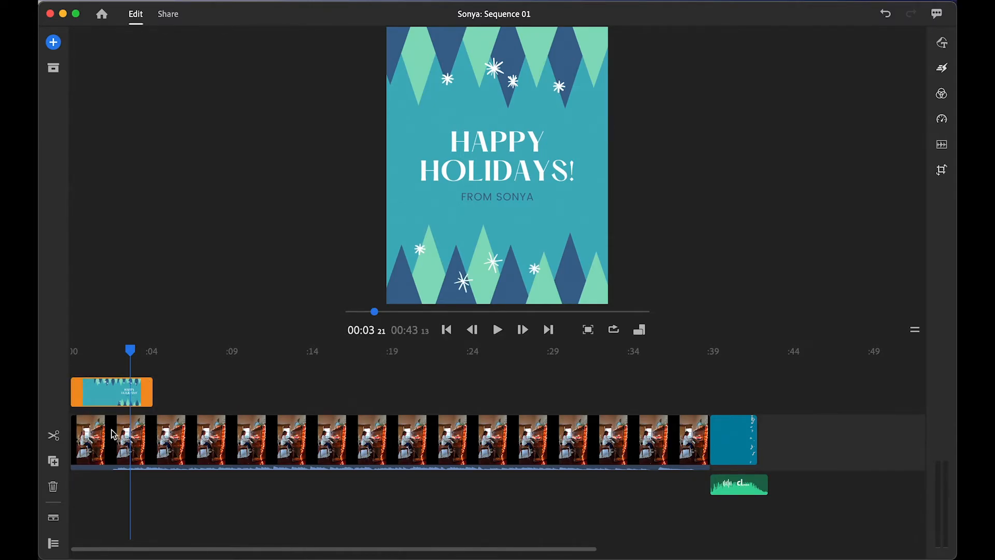
drag(130, 350, 57, 350)
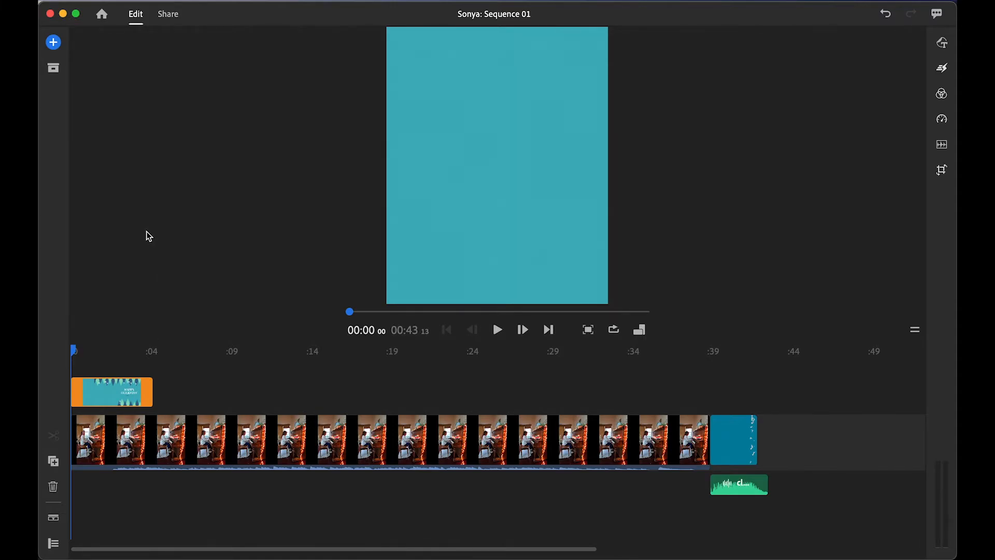
key(space)
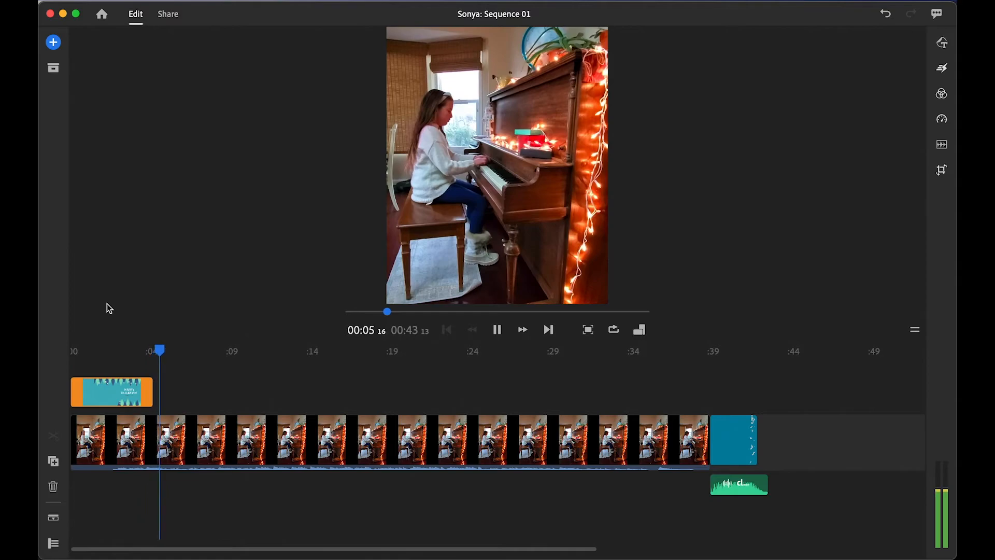
click(144, 457)
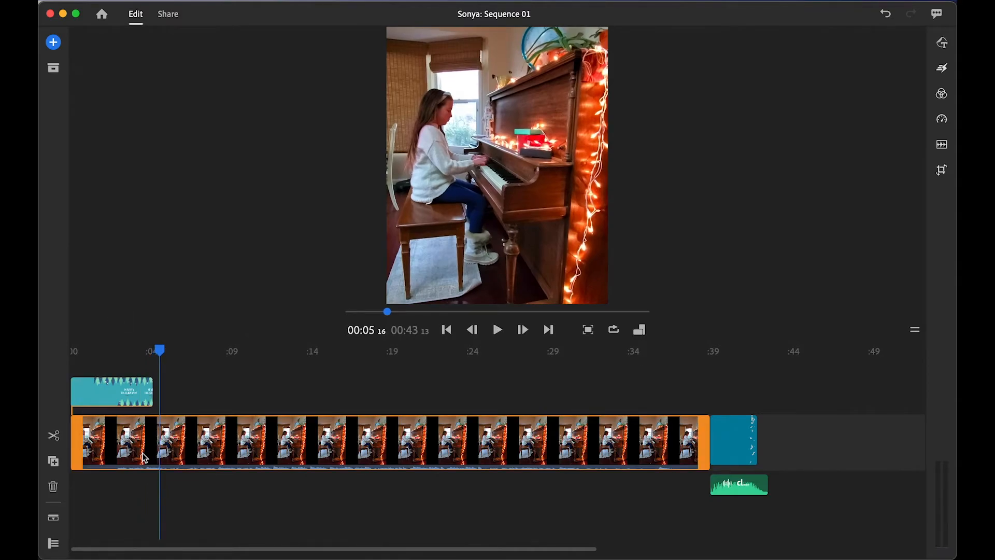
Expand the audio of the recital video clip beneath the title card.
click(113, 347)
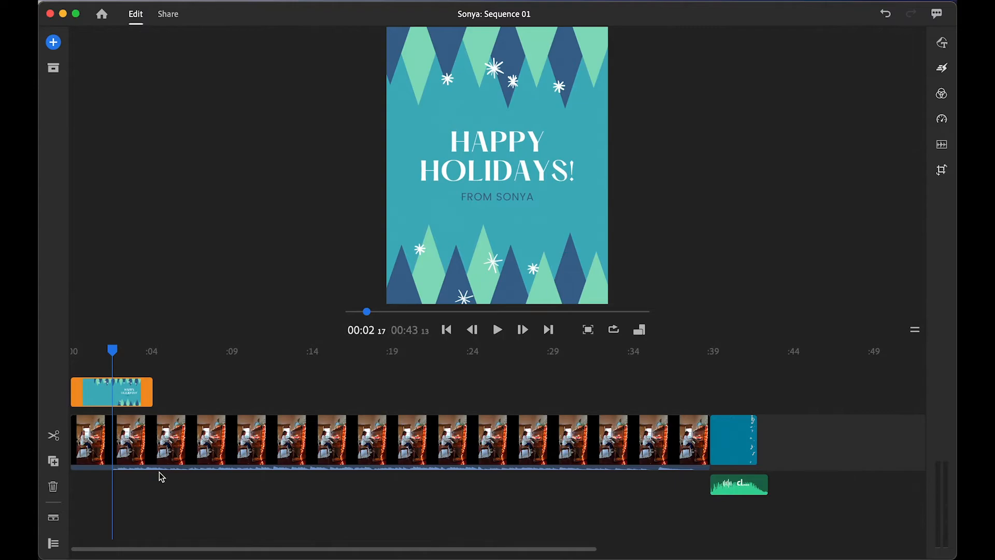
right_click(150, 436)
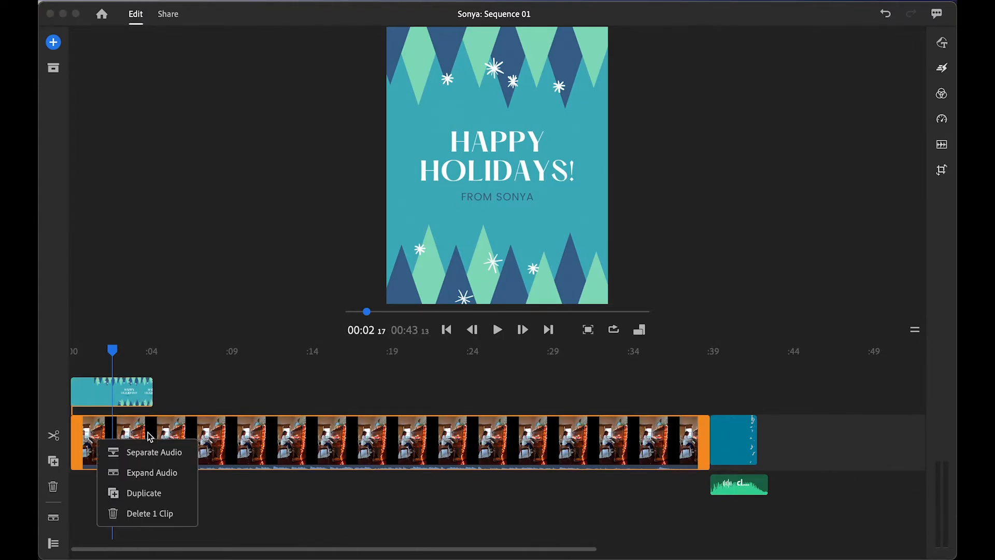
click(142, 473)
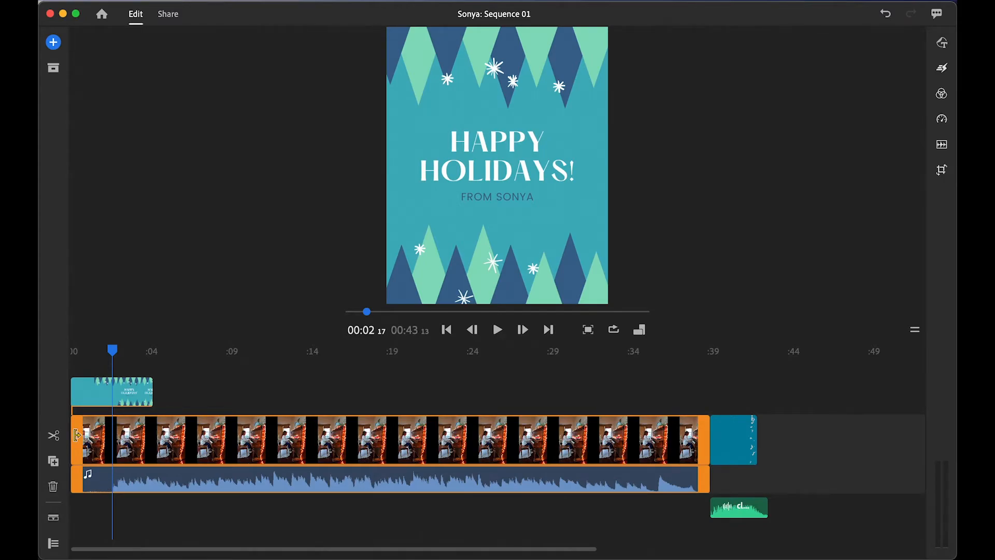
Trim about 2 seconds off the start of the recital video, moving the Happy Holidays card aside and back to the sequence start.
mouse_move(78, 436)
mouse_down()
mouse_move(111, 428)
mouse_move(73, 432)
mouse_up()
drag(124, 399, 253, 394)
drag(83, 430, 105, 433)
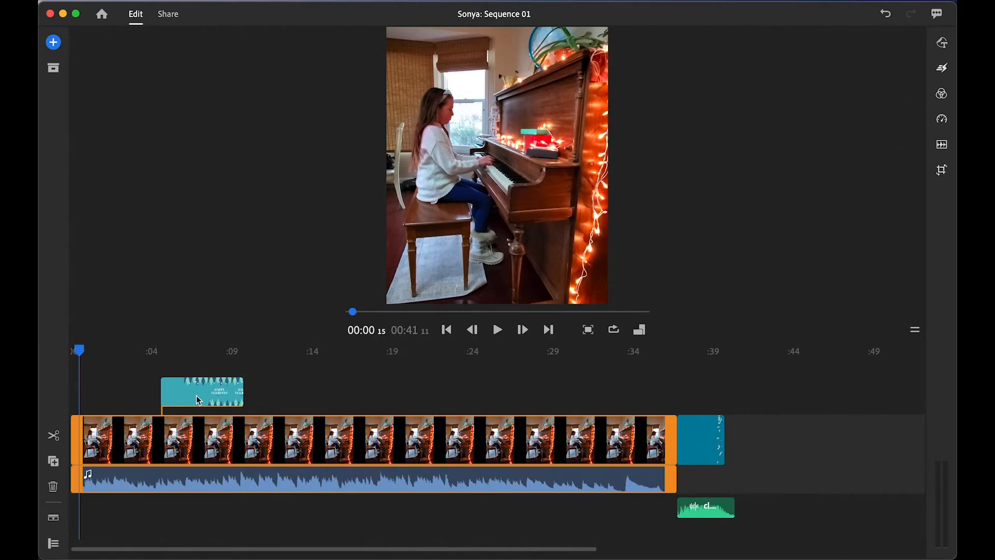
click(186, 398)
drag(185, 398, 96, 399)
Play the sequence from the beginning to check the title card against the trimmed recital video.
drag(85, 358, 61, 352)
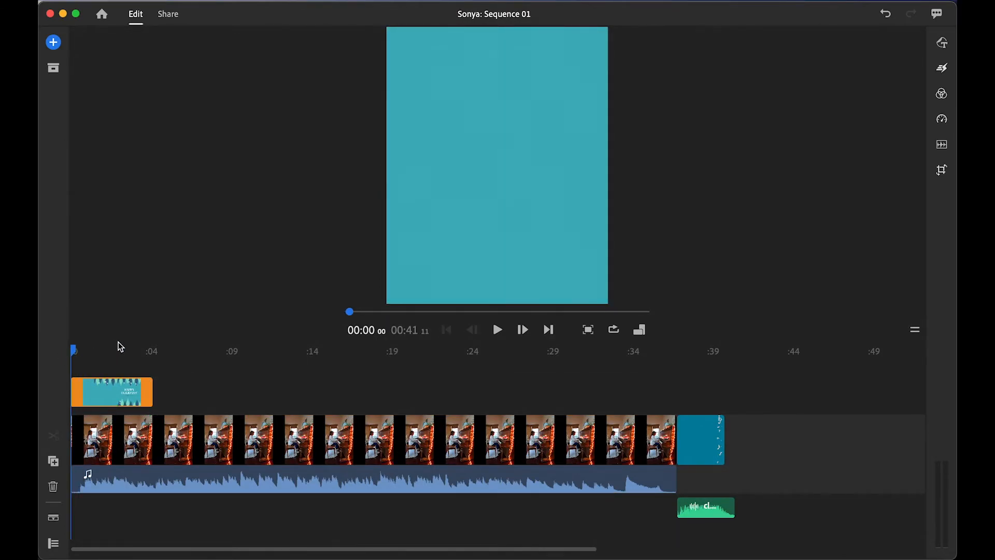
key(space)
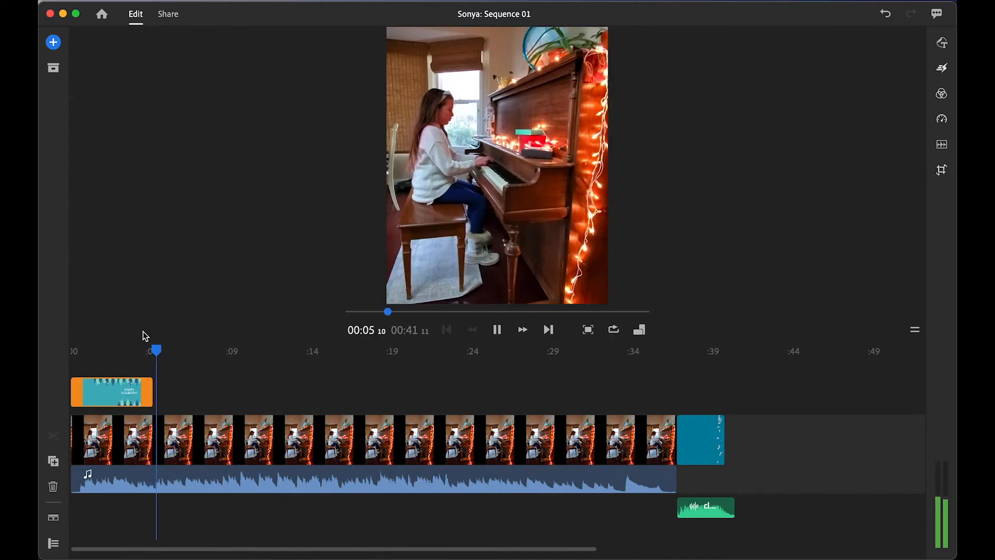
key(space)
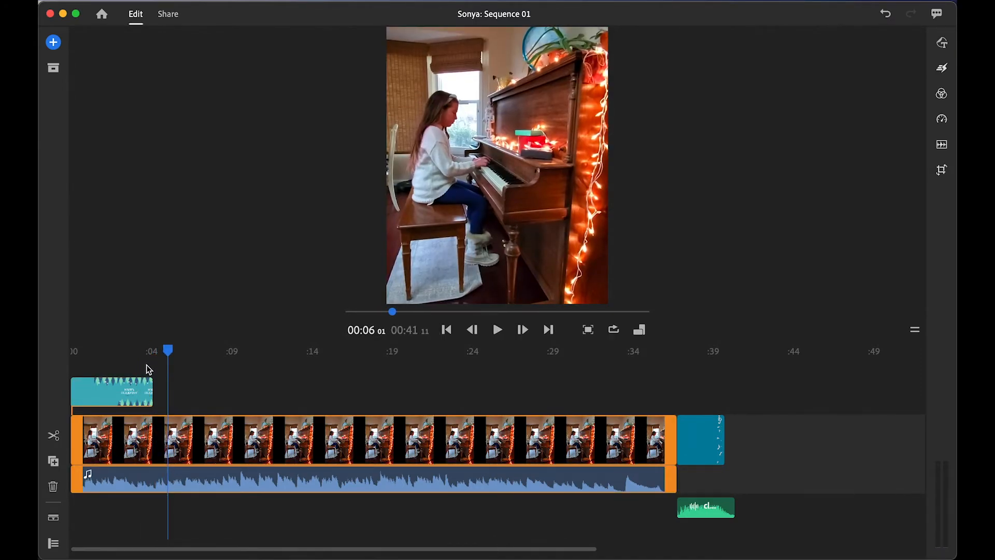
Apply the Dissolve transition to the Happy Holidays card on the upper track.
click(142, 348)
click(143, 392)
click(166, 351)
click(142, 392)
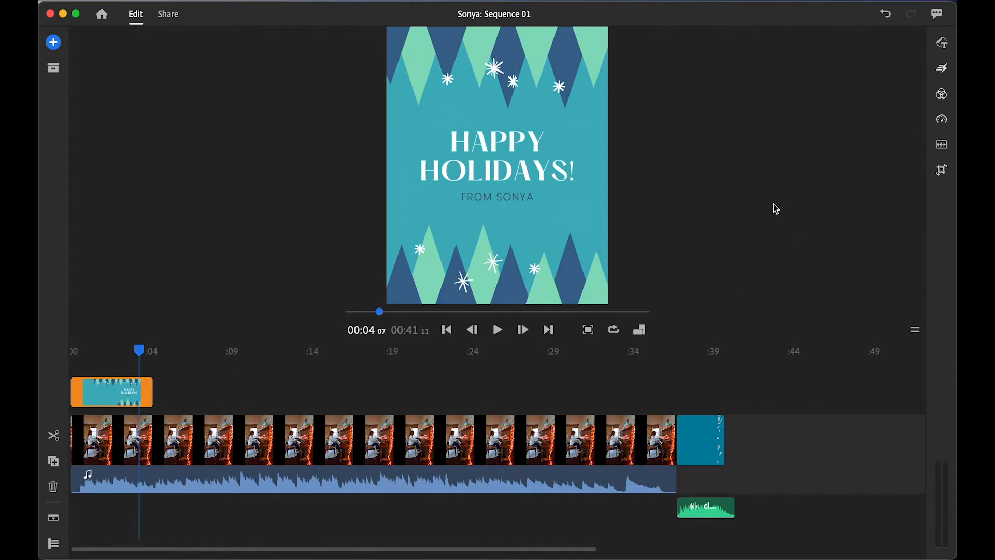
click(942, 70)
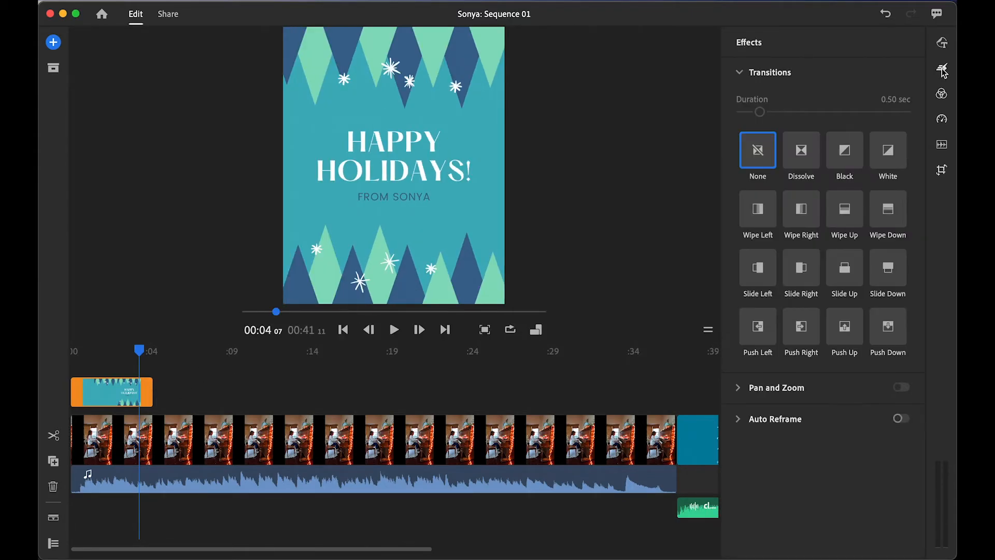
click(803, 153)
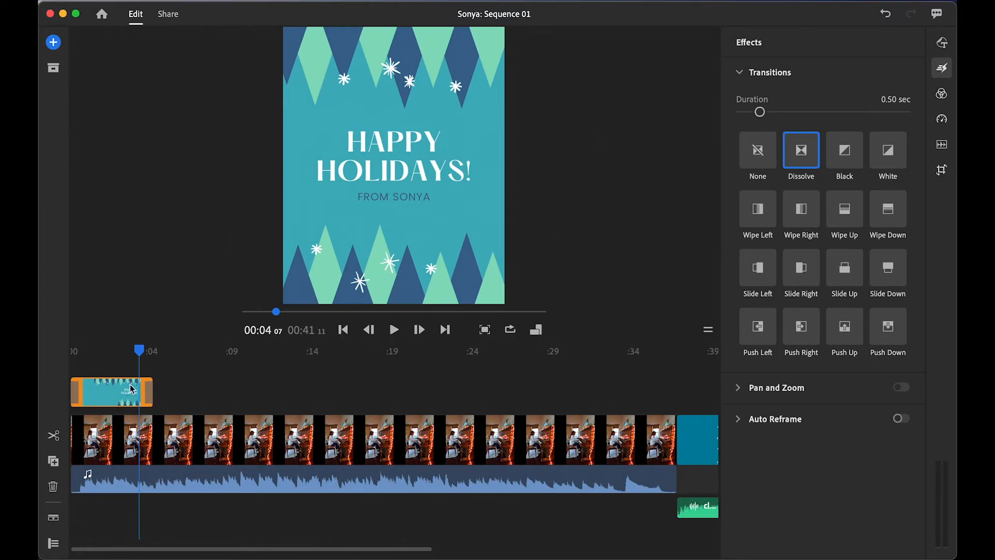
Remove the Dissolve transition from the start of the Happy Holidays card and check the one at its end.
click(76, 397)
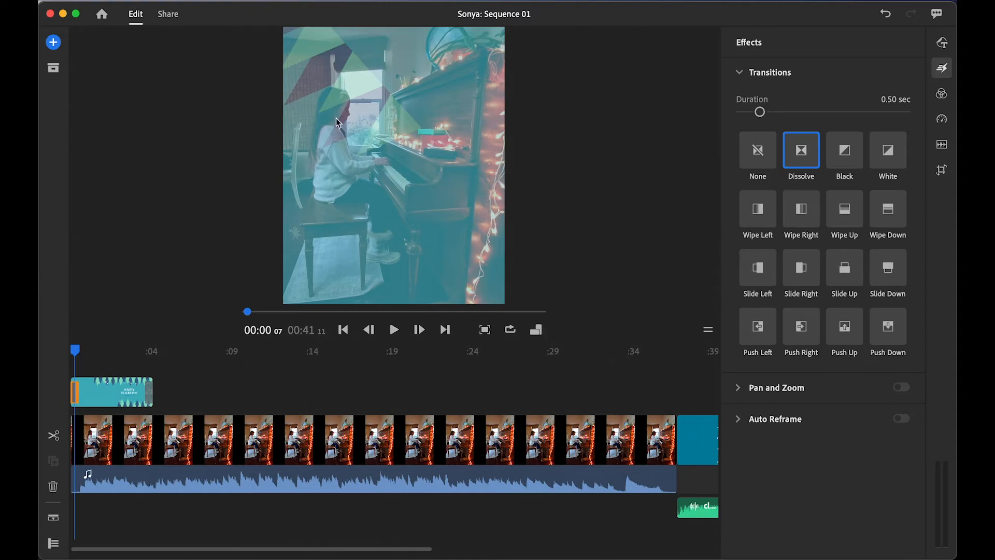
click(114, 393)
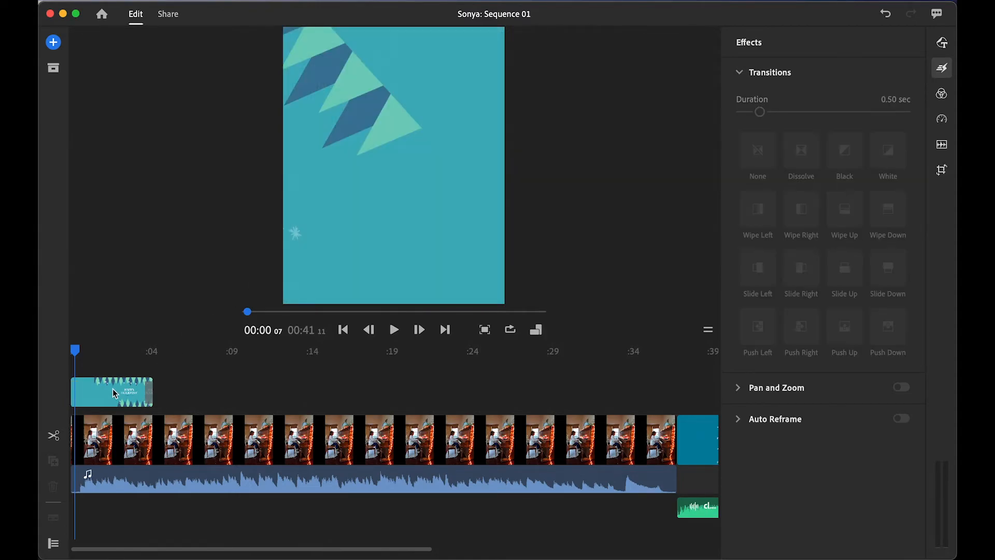
click(152, 397)
drag(150, 355, 117, 365)
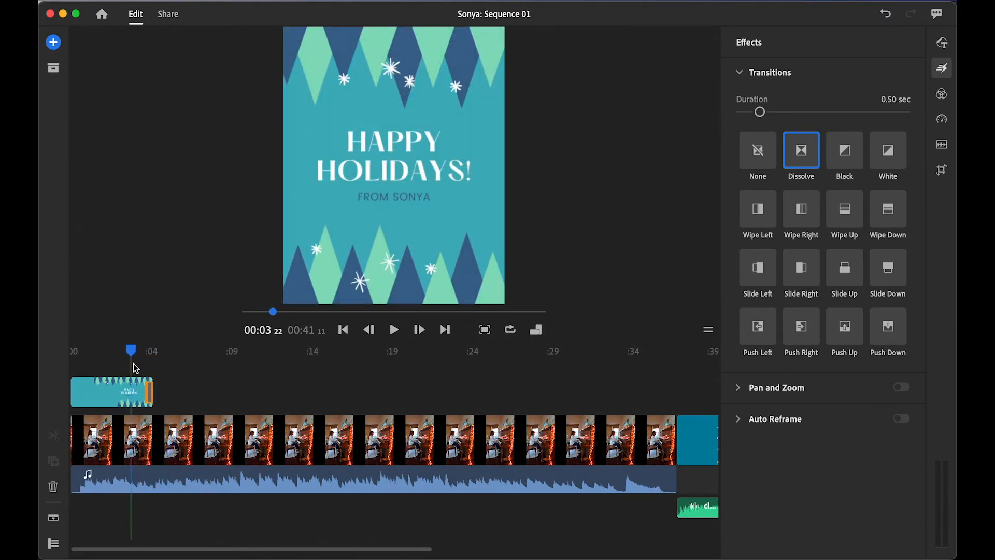
Trim about 1 second off the end of the Happy Holidays card and check its shortened ending.
click(97, 399)
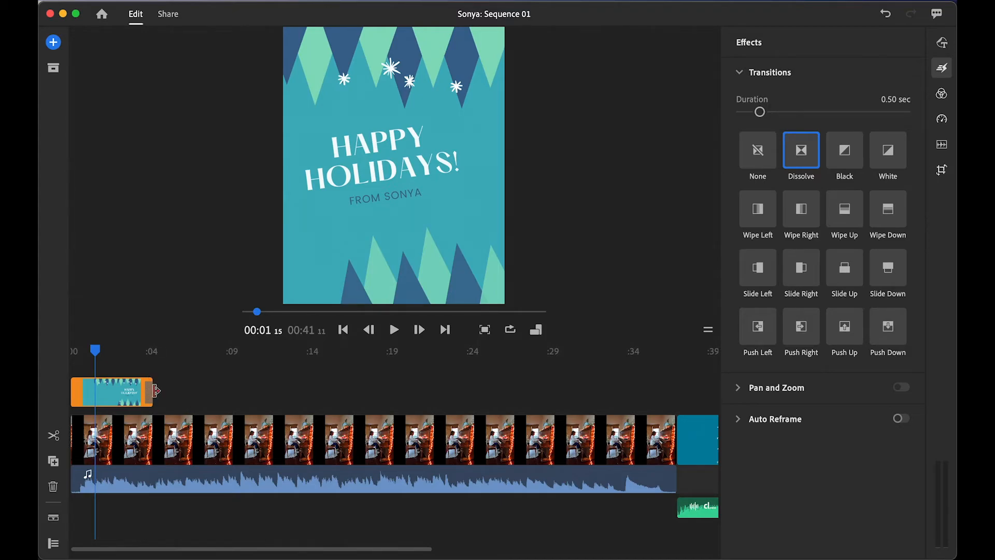
mouse_move(150, 391)
mouse_down()
mouse_move(128, 395)
mouse_move(136, 397)
mouse_up()
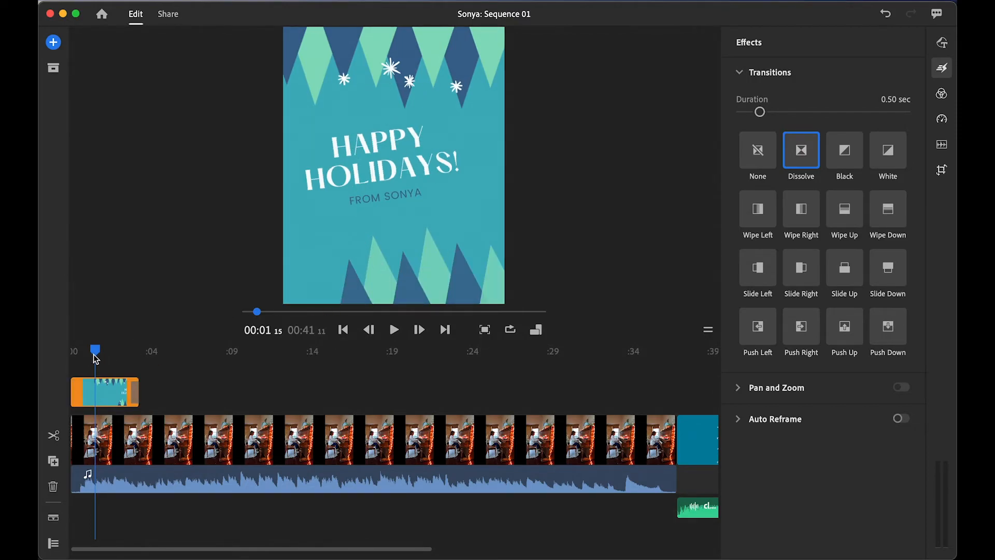
drag(95, 351, 126, 355)
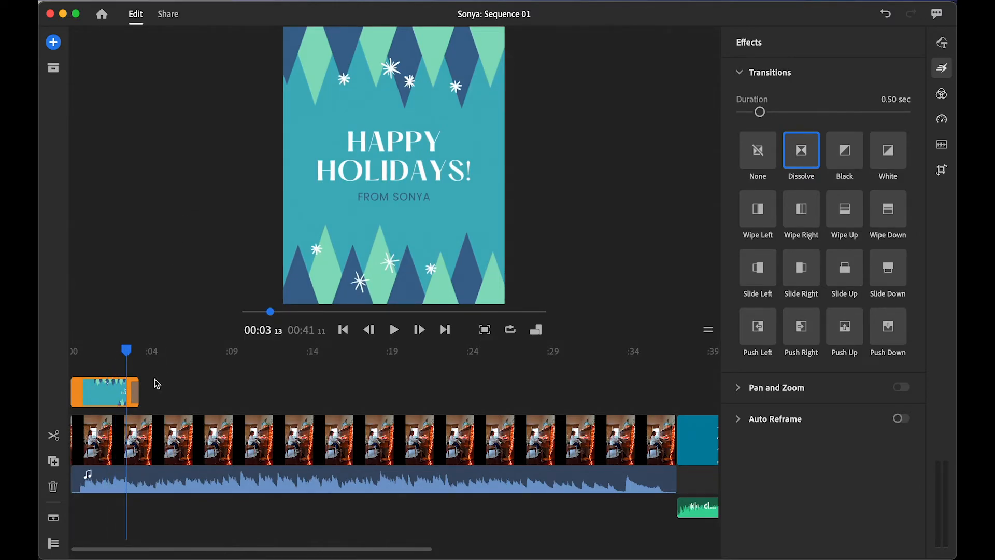
Move the Countdown closing card to the upper track over the recital video's end and shift the applause clip about 6 seconds earlier.
drag(127, 351, 628, 399)
click(629, 438)
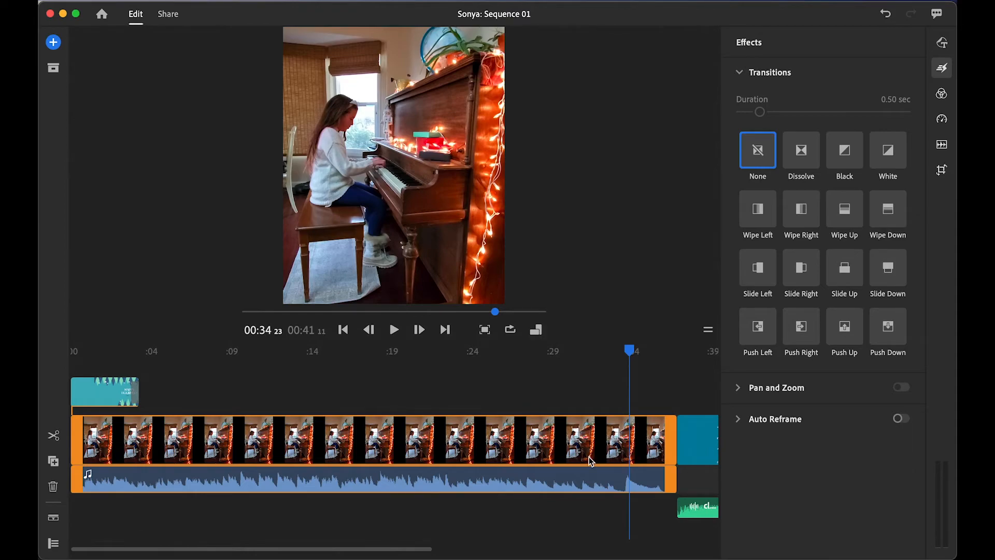
scroll(588, 456, right, 3)
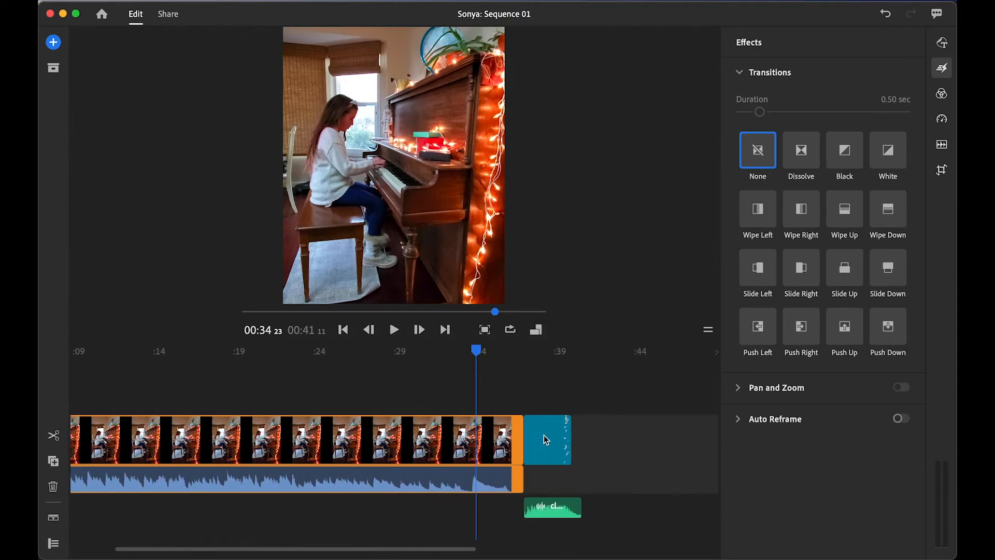
click(546, 439)
drag(546, 440, 552, 506)
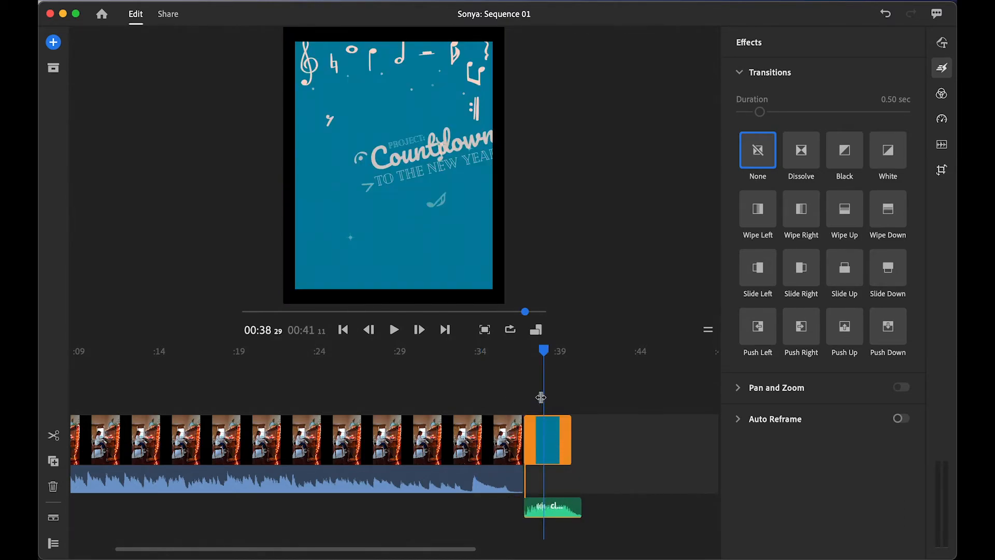
click(552, 507)
drag(552, 513, 453, 496)
mouse_move(545, 459)
mouse_down()
mouse_move(542, 406)
mouse_move(529, 394)
mouse_move(502, 396)
mouse_move(516, 402)
mouse_up()
click(515, 404)
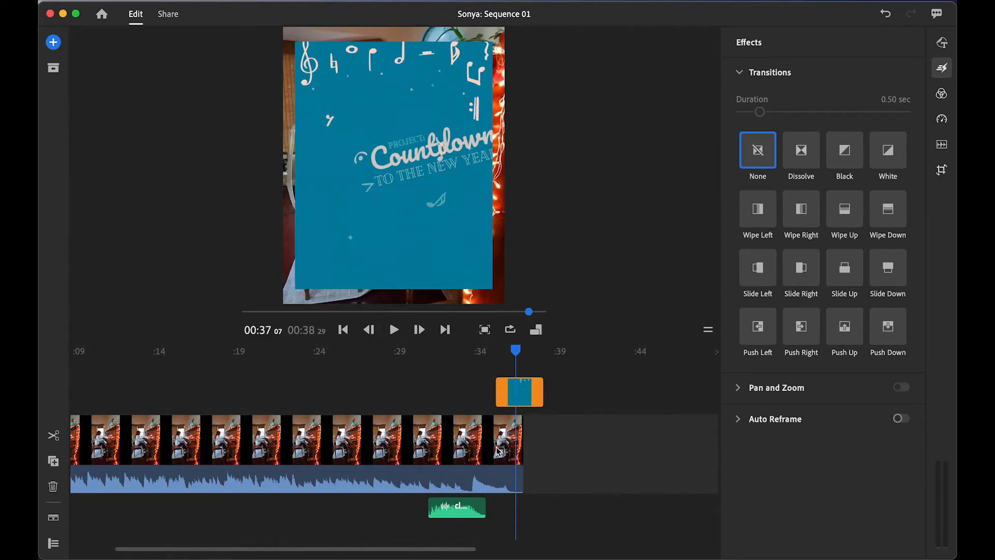
Move the applause clip to start at 00:33:12 and play the recital's ending to check the overlap.
click(457, 511)
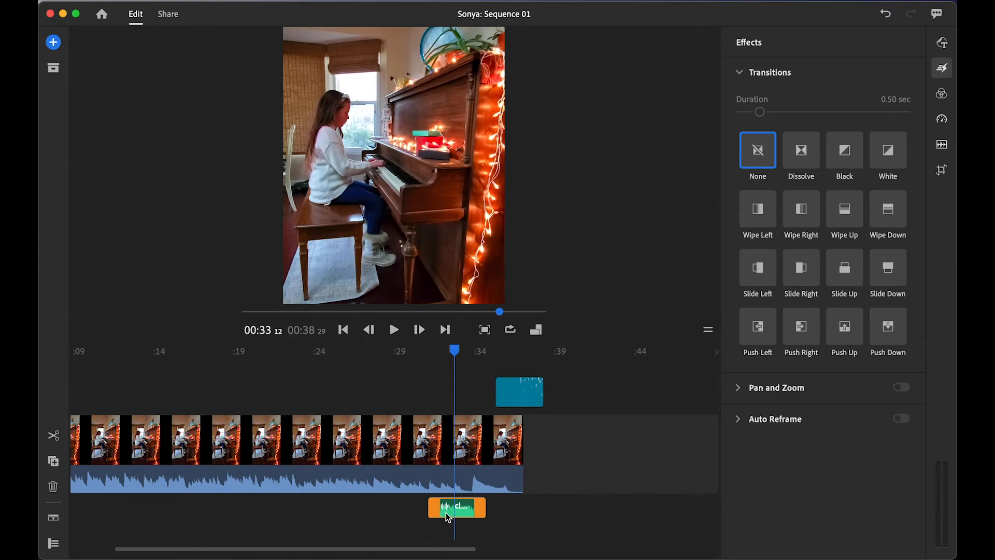
drag(455, 508, 473, 506)
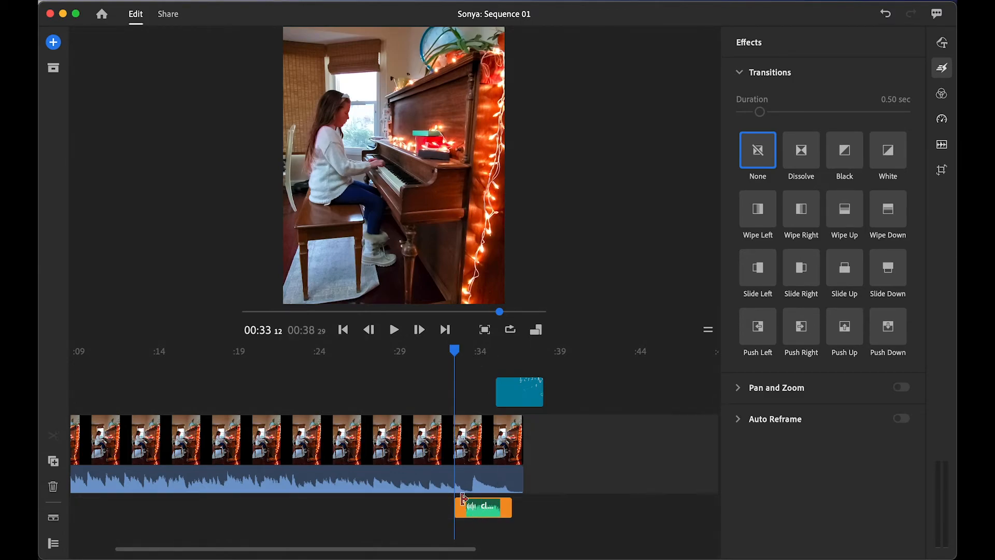
click(435, 350)
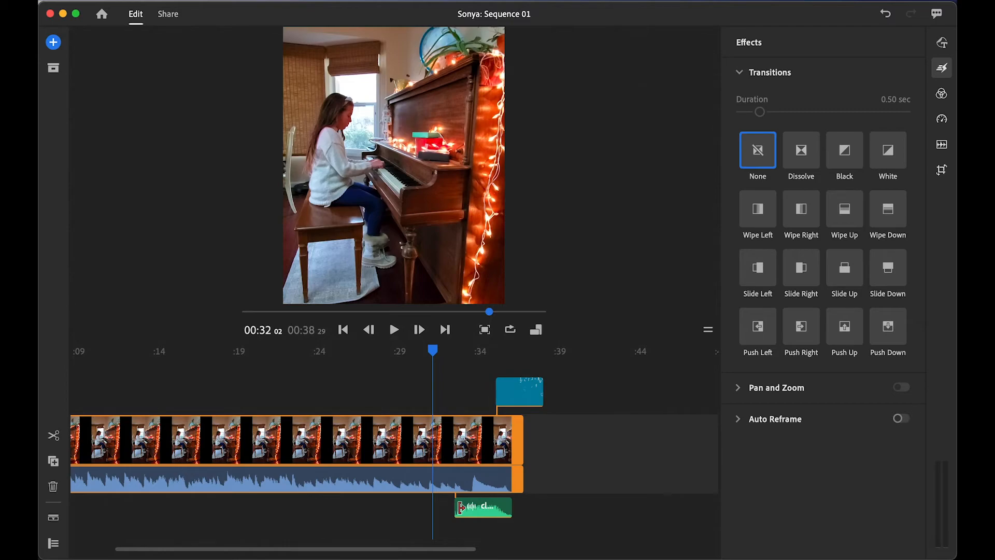
key(space)
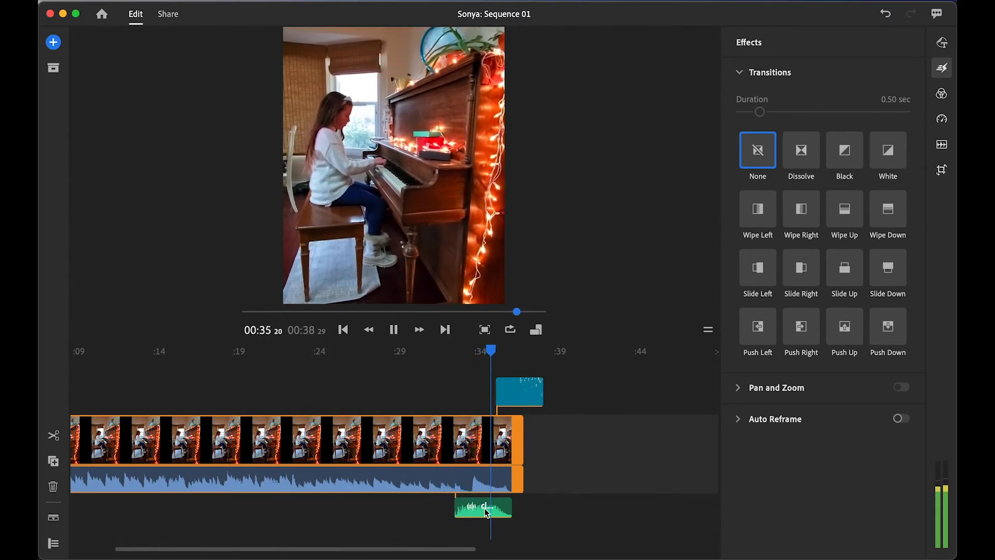
key(space)
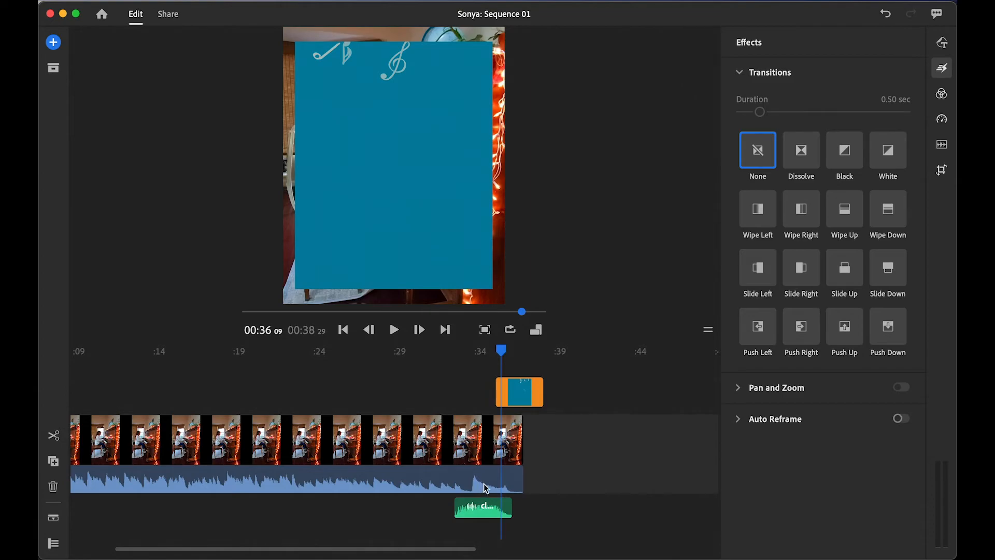
Start the applause clip at about 35 seconds, slide the closing card past the recital's end, and play that section.
drag(484, 501, 502, 505)
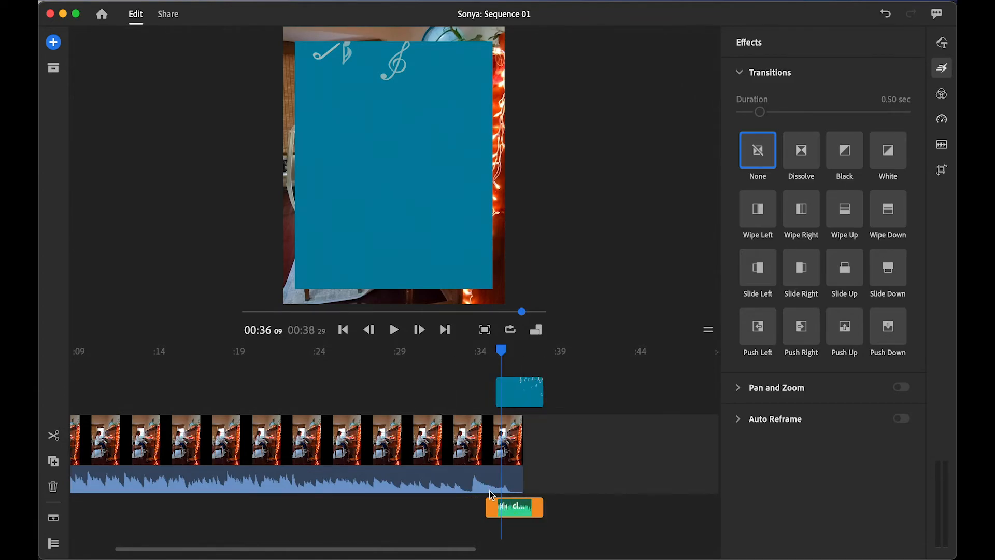
drag(516, 394, 574, 393)
click(468, 354)
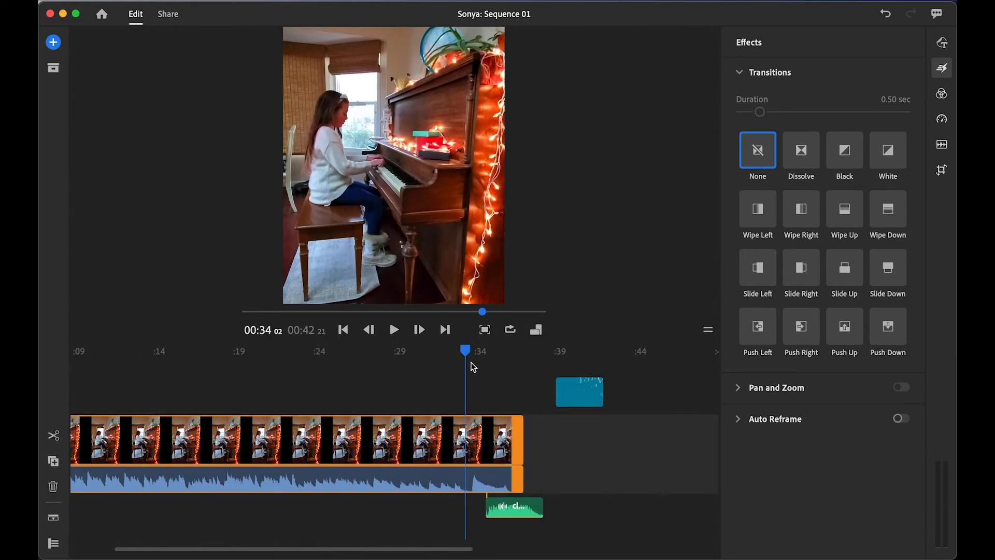
key(space)
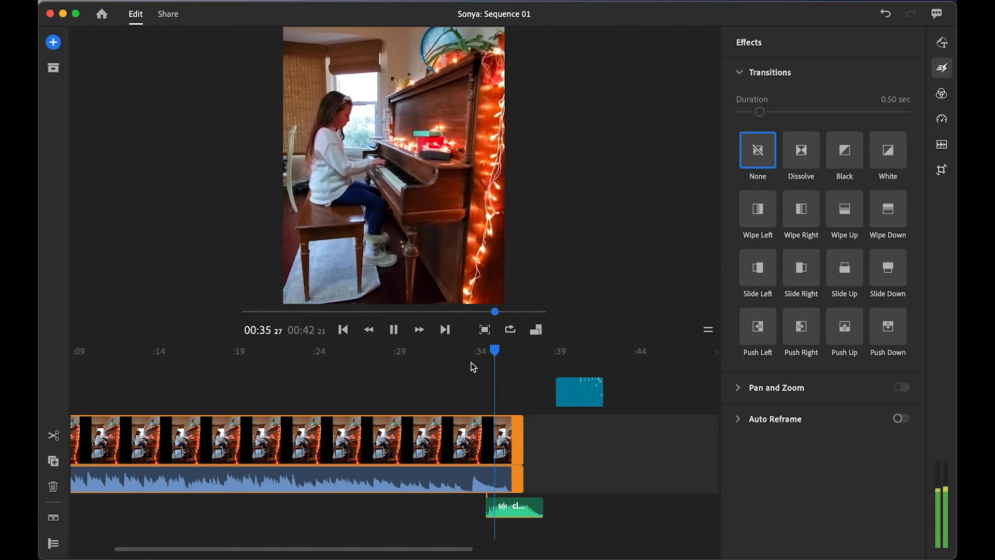
Nudge the applause clip slightly later and bring the closing card back over the recital's end so both clips finish together.
drag(494, 495, 523, 508)
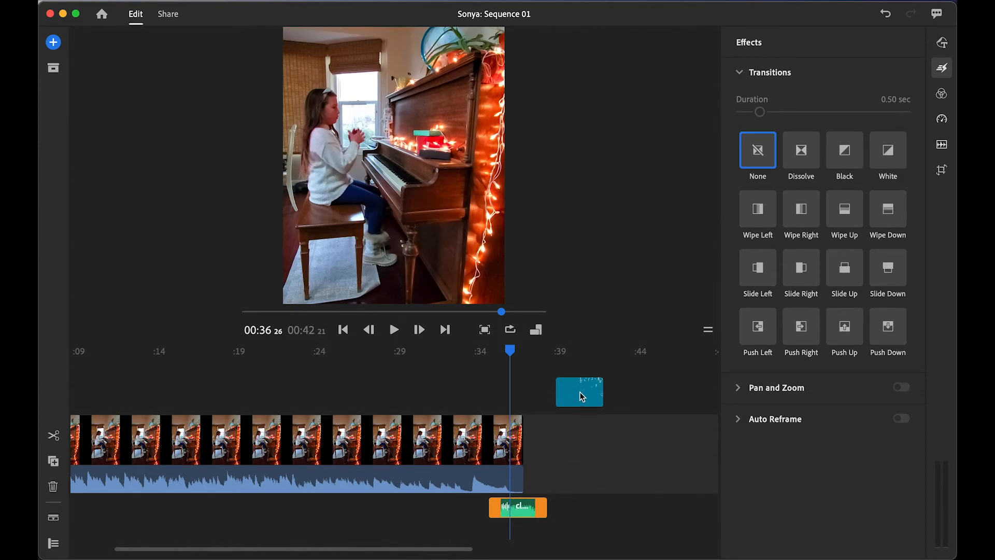
drag(584, 390, 521, 389)
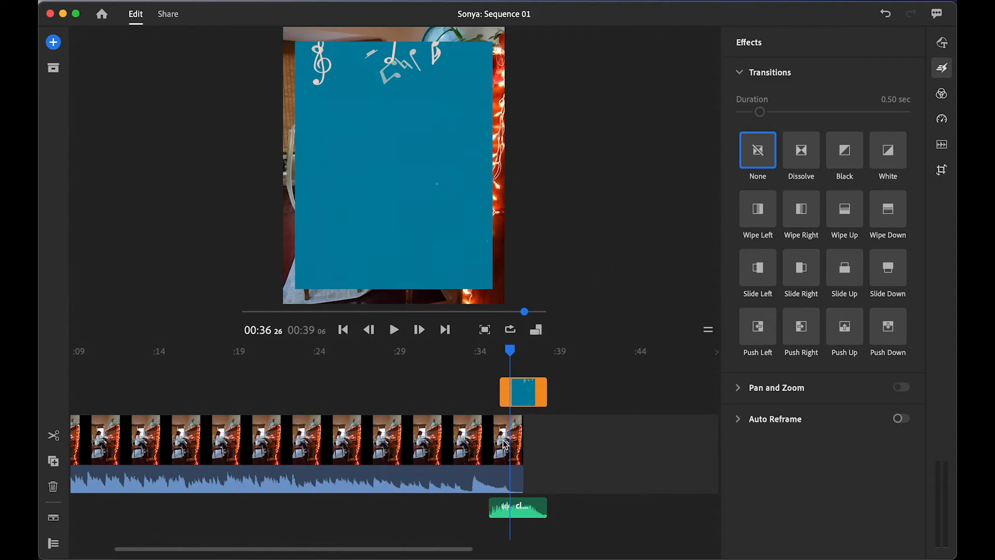
click(457, 350)
drag(457, 351, 527, 395)
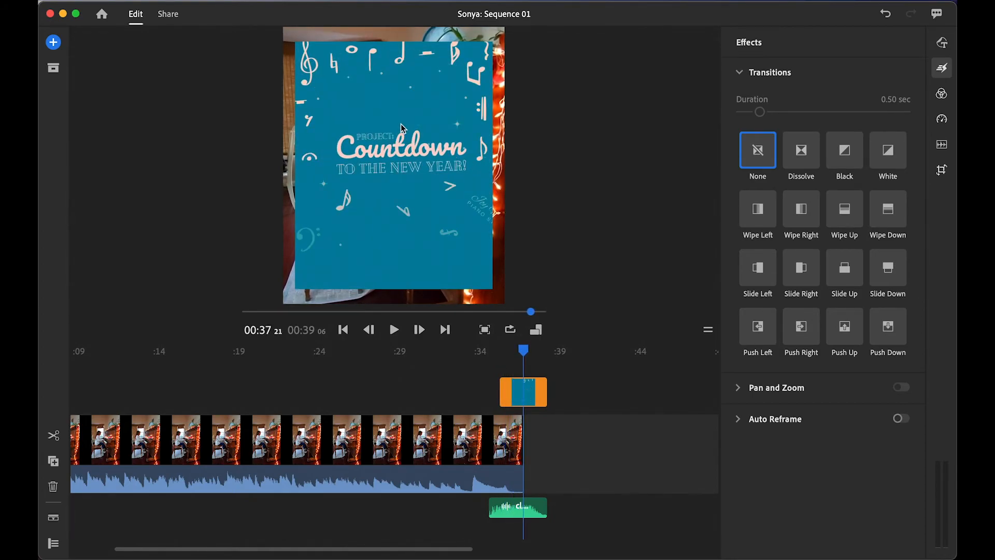
Enlarge the Countdown closing card in the preview so it fills the whole frame.
click(409, 95)
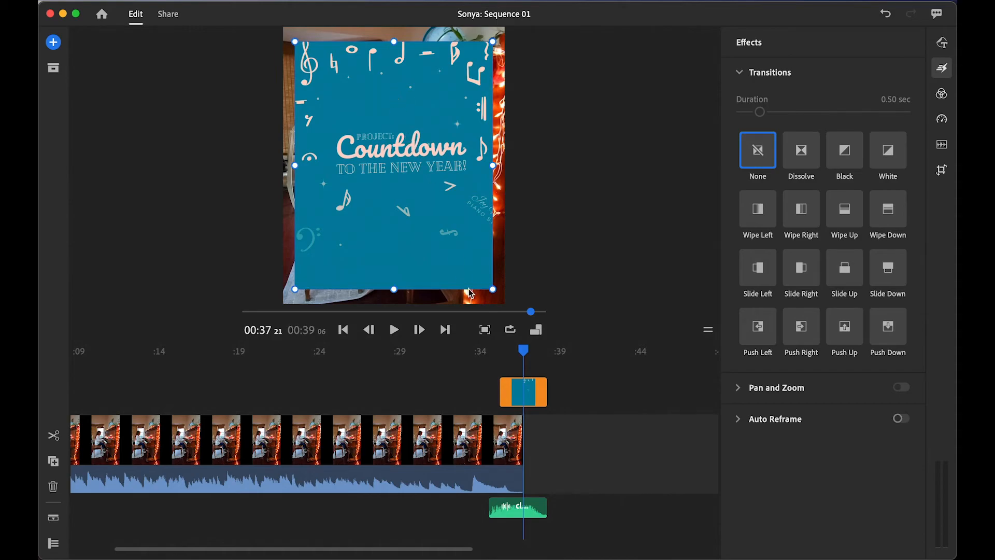
mouse_move(493, 289)
mouse_down()
mouse_move(510, 312)
mouse_move(497, 304)
mouse_up()
mouse_move(524, 351)
mouse_down()
mouse_move(532, 354)
mouse_move(498, 353)
mouse_move(510, 358)
mouse_up()
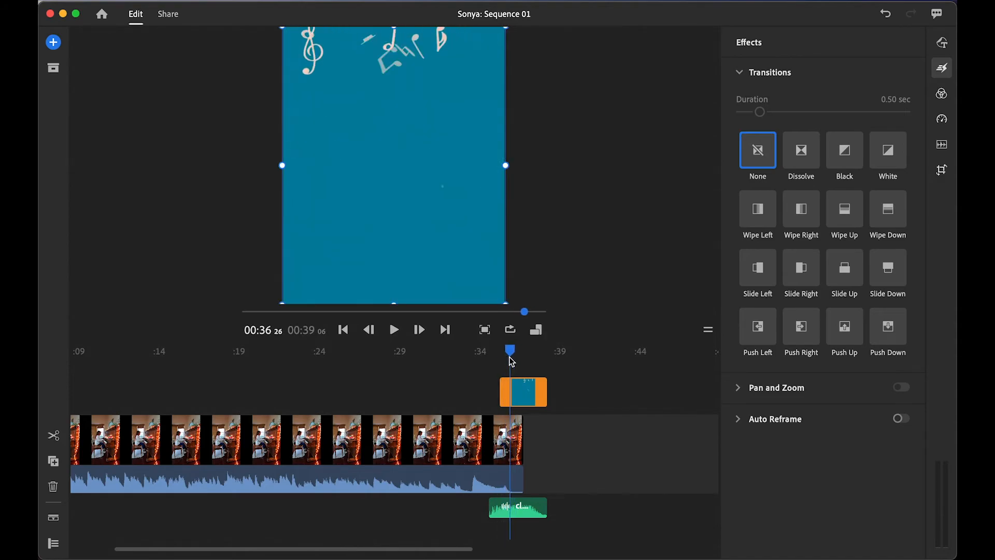
Apply the Dissolve transition to the closing card, keeping it only at the card's start.
click(521, 396)
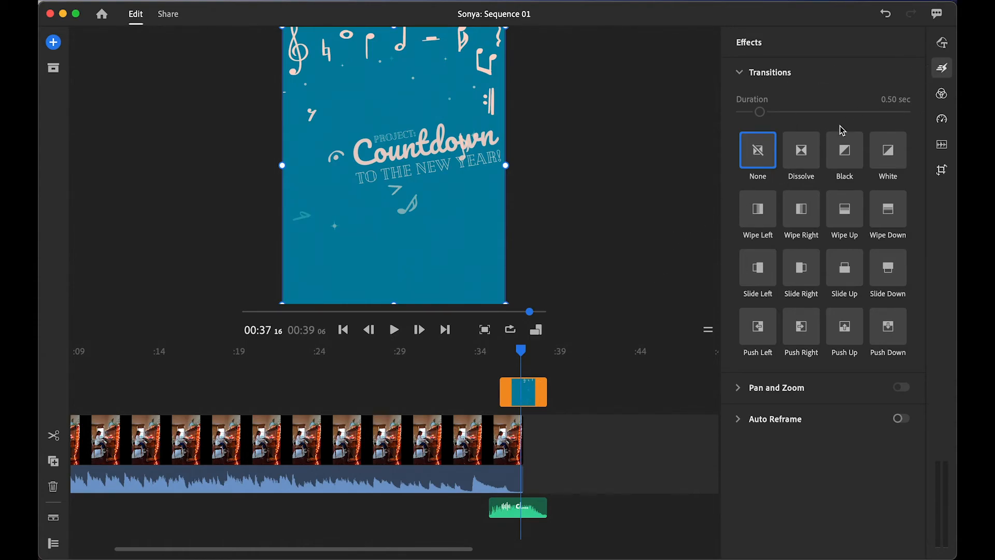
click(808, 157)
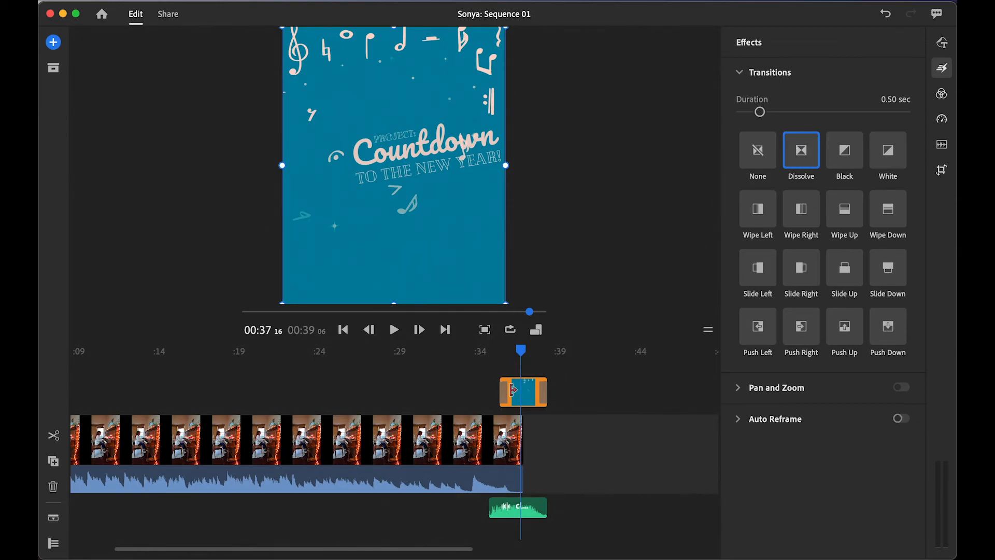
click(544, 398)
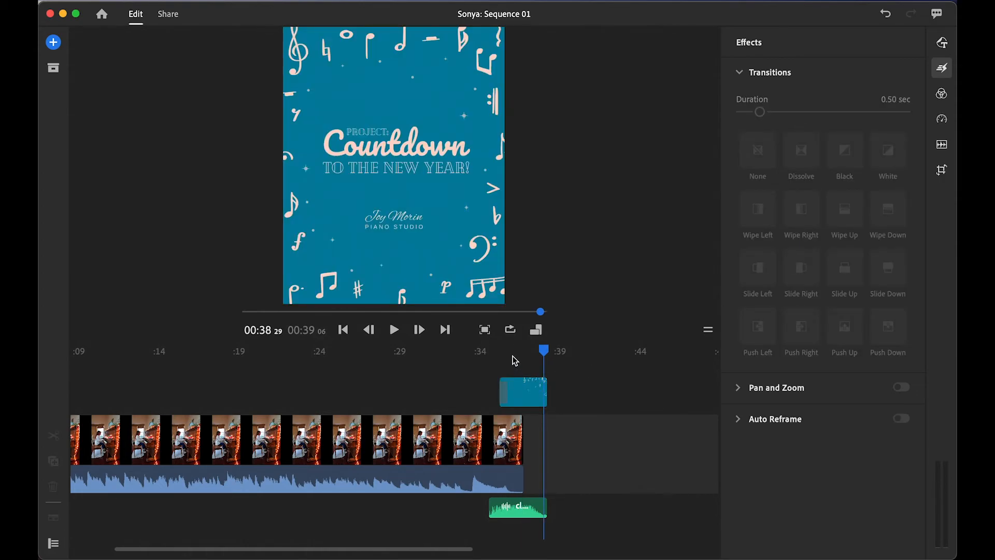
drag(497, 352, 442, 373)
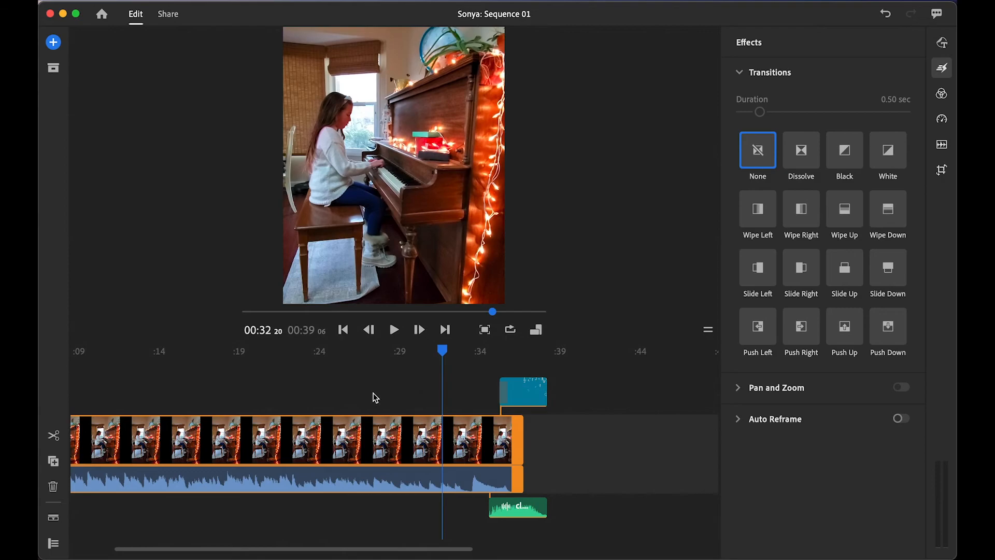
Review the local export settings and available save folders for the sequence, and return to the timeline without exporting.
click(941, 67)
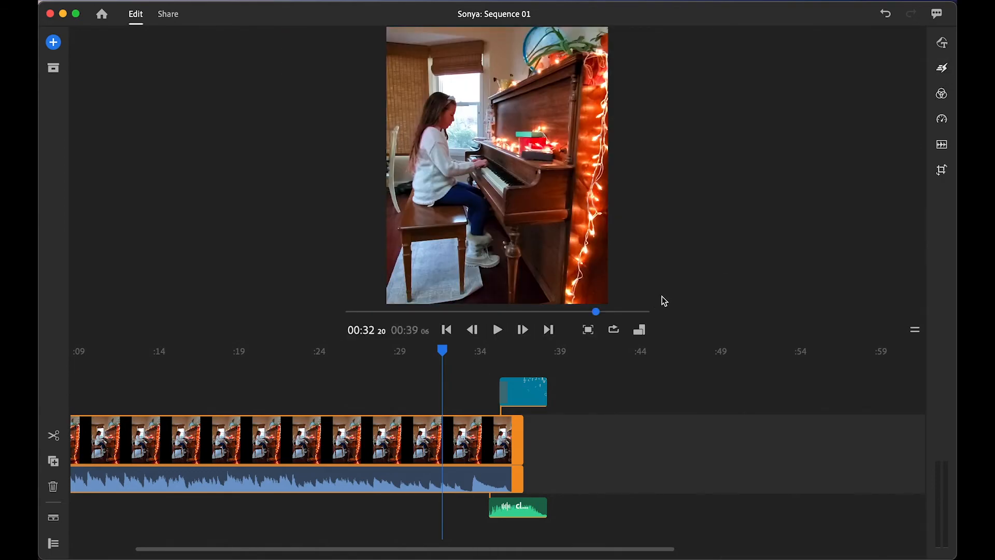
scroll(332, 415, left, 5)
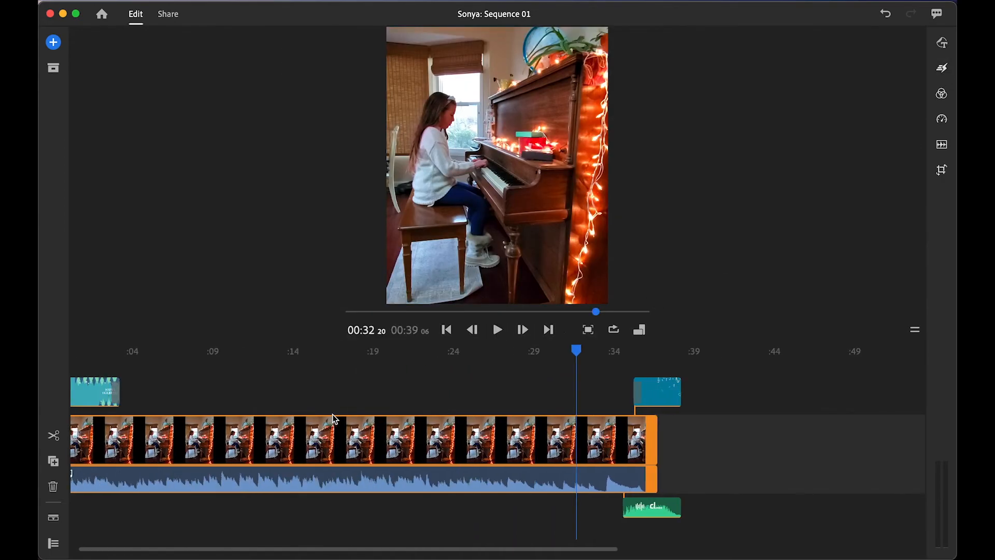
click(168, 16)
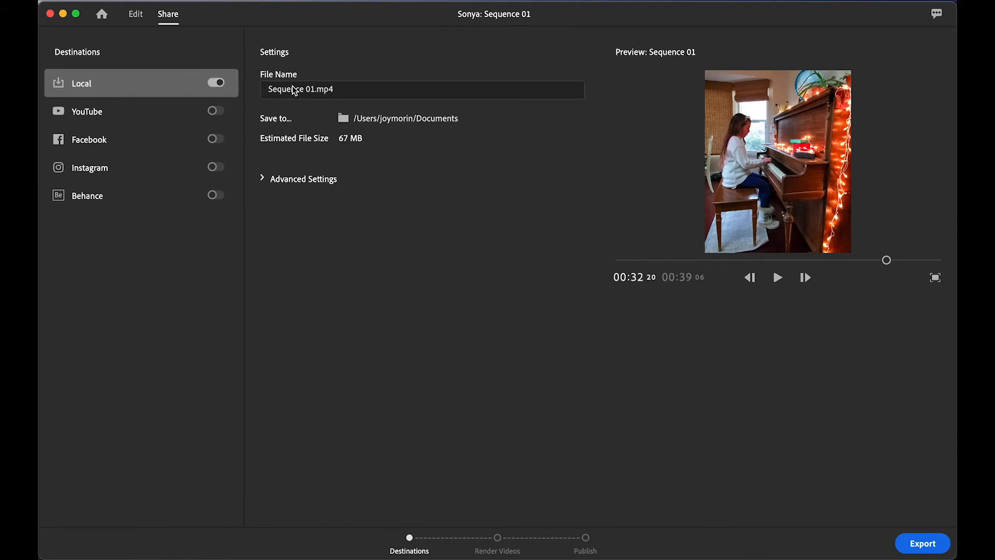
click(430, 127)
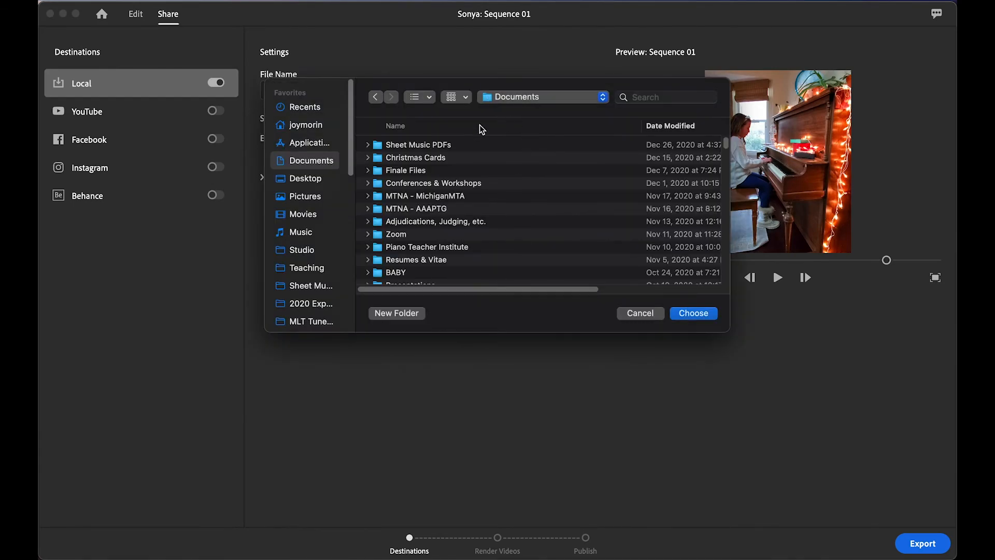
click(639, 314)
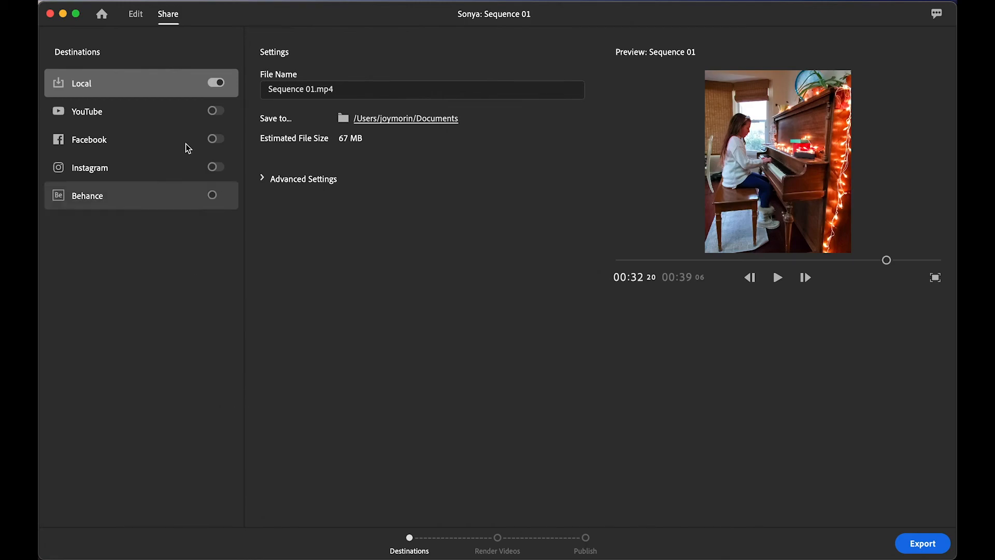
click(135, 14)
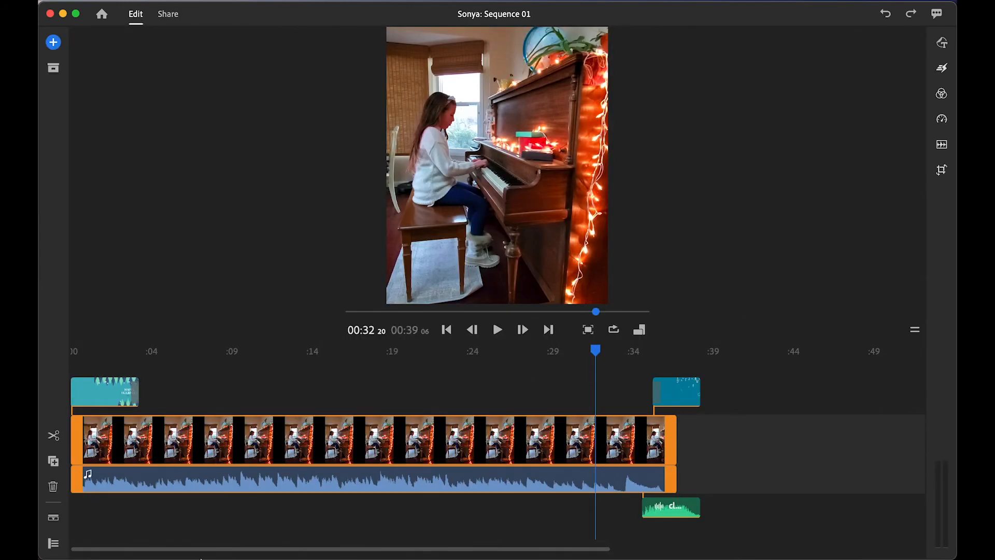
Look over the 202012 Virtual Recital - Christmas folder in Finder and switch to the Countdown video project VERTICAL design in Canva.
click(62, 544)
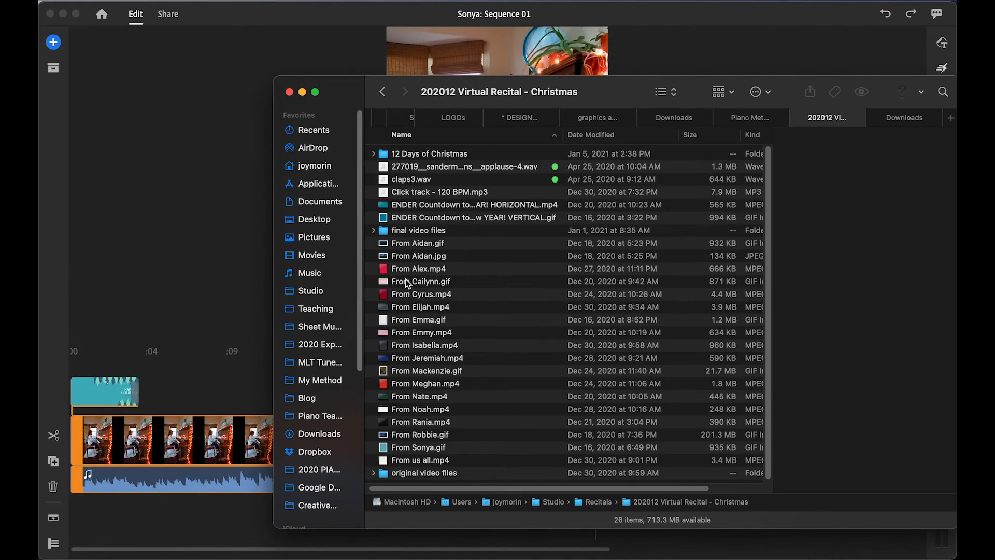
click(129, 542)
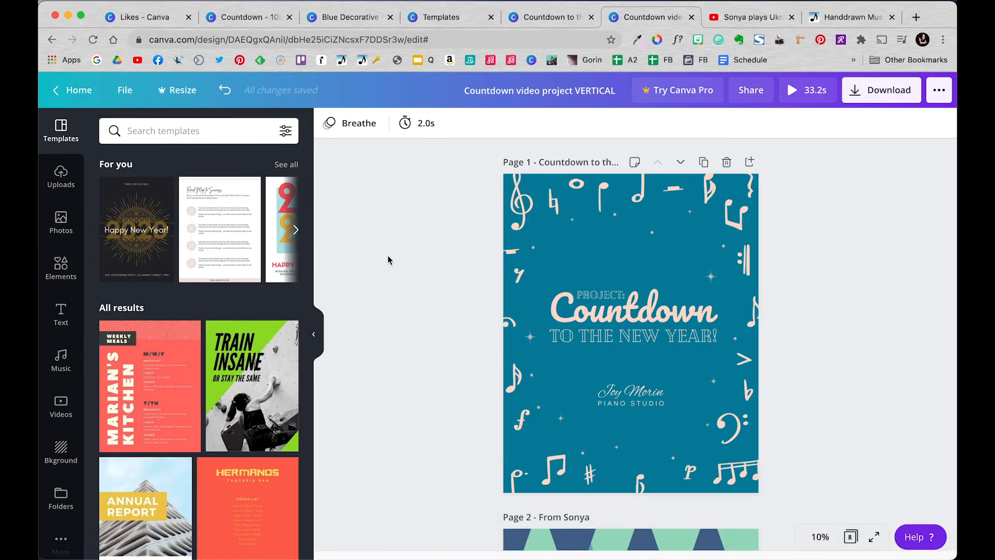
Look over the vertical design's first cards, the liked holiday templates and the Blue Decorative Christmas Card design, and return to the vertical design.
scroll(404, 291, down, 1)
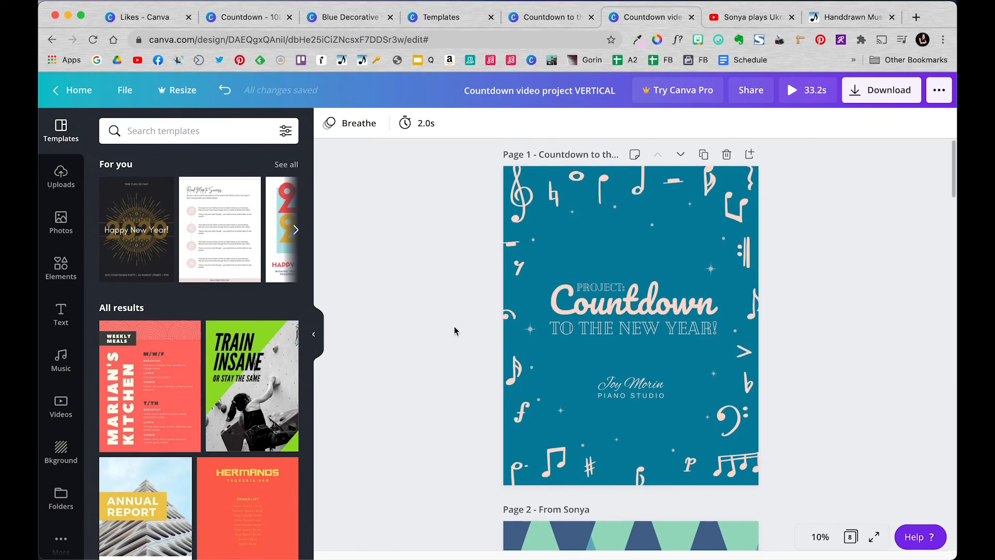
scroll(456, 327, down, 5)
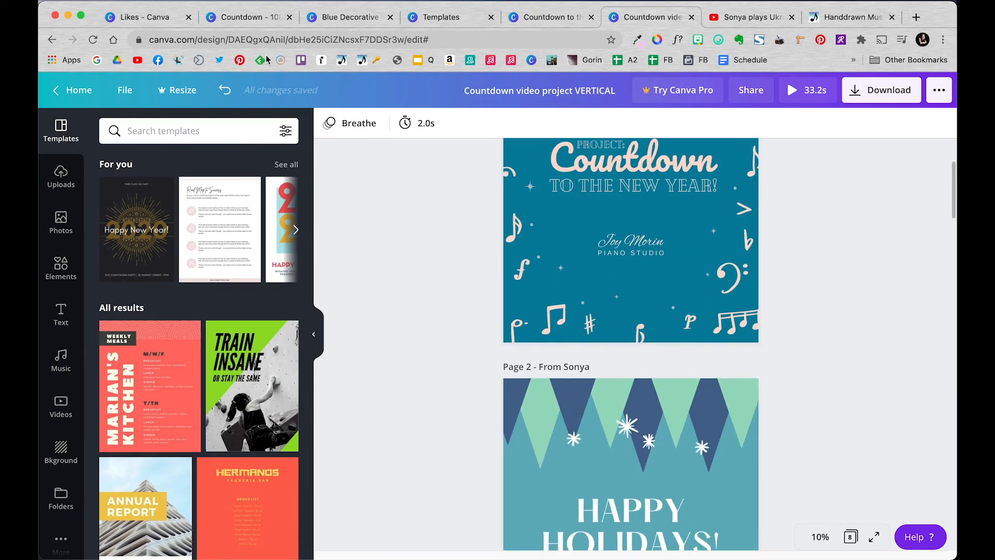
click(142, 18)
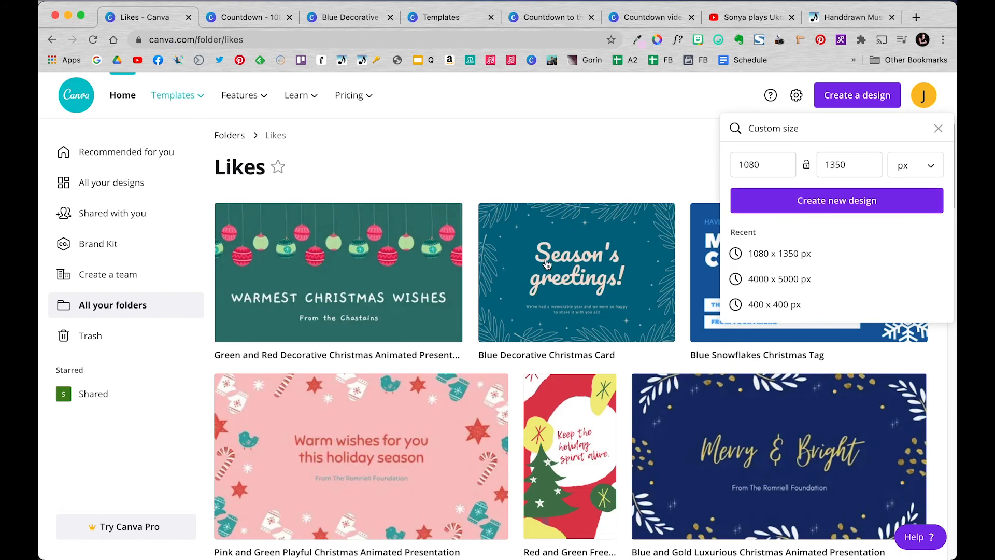
click(505, 158)
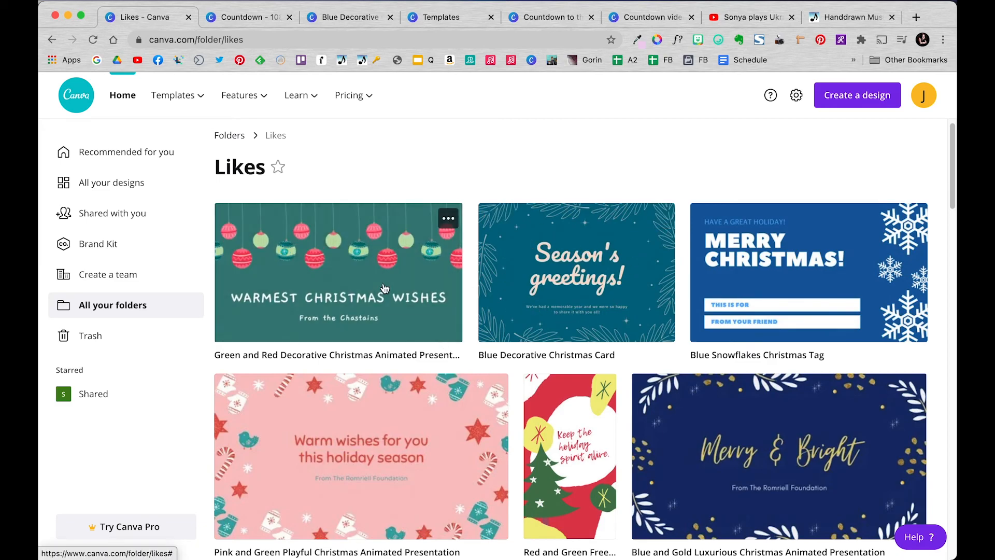
click(341, 20)
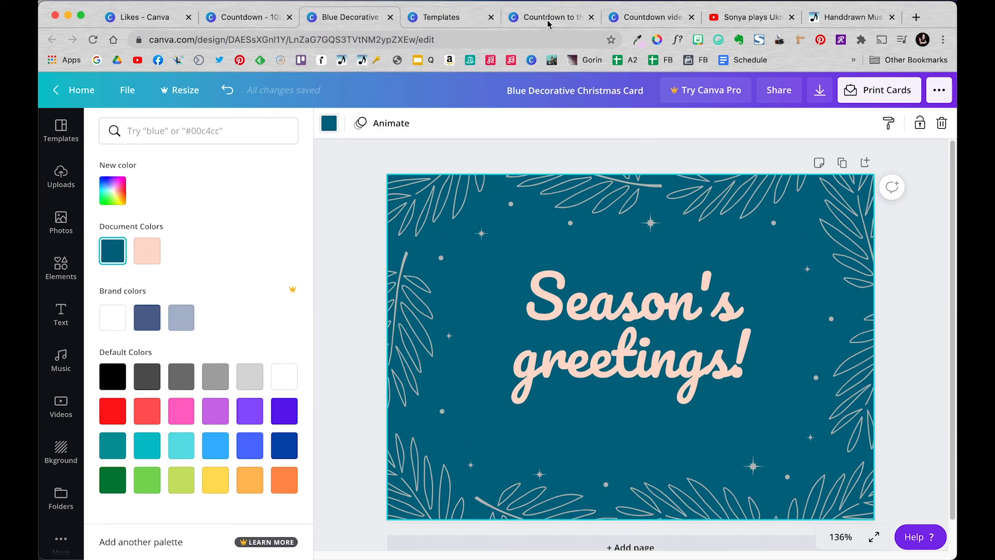
click(640, 21)
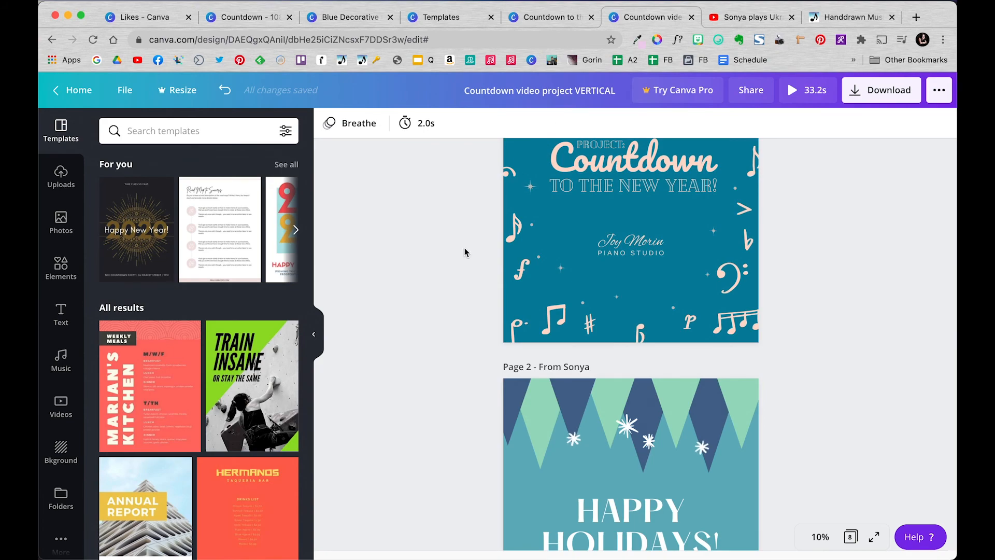
scroll(441, 246, up, 3)
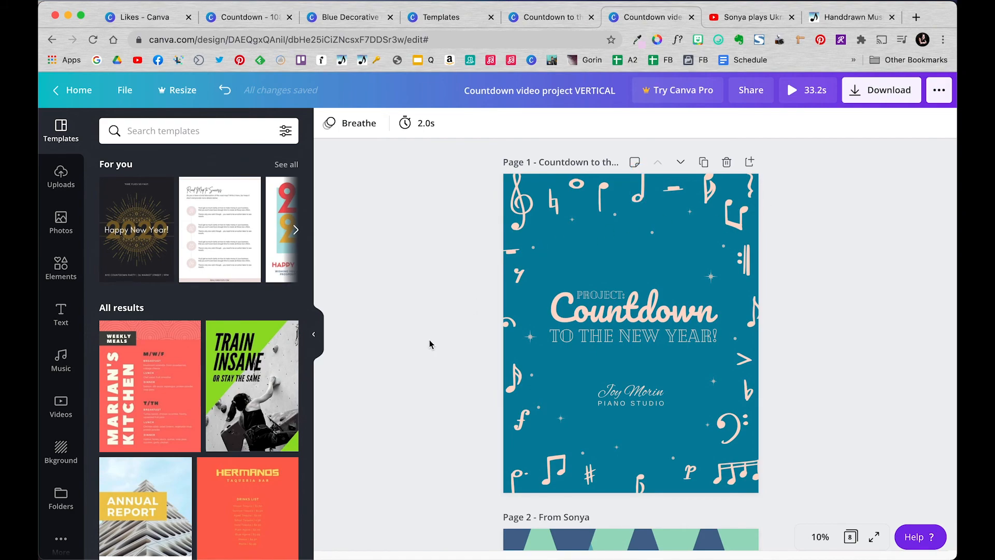
Add a blank page directly after the Happy Holidays card on page 2 of the vertical design.
scroll(728, 366, down, 4)
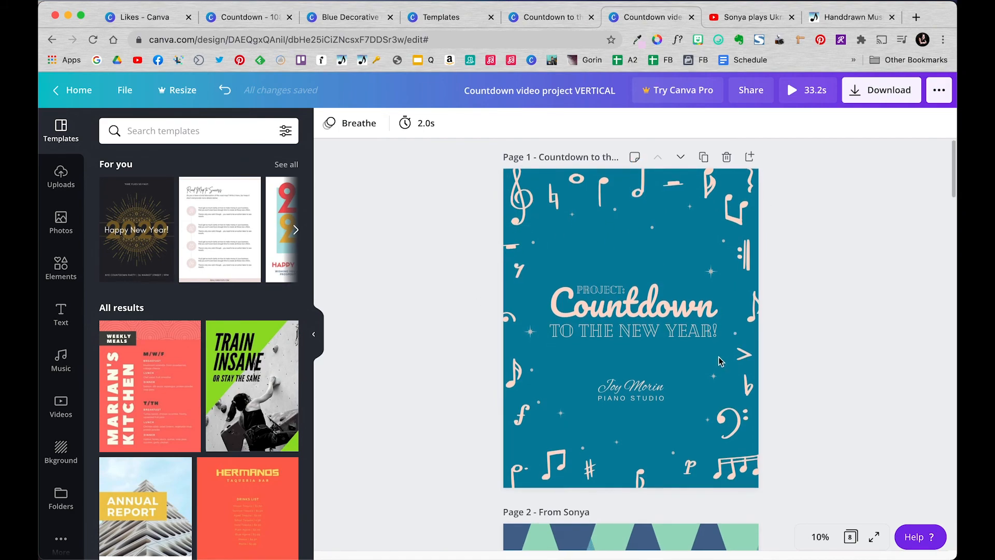
click(714, 359)
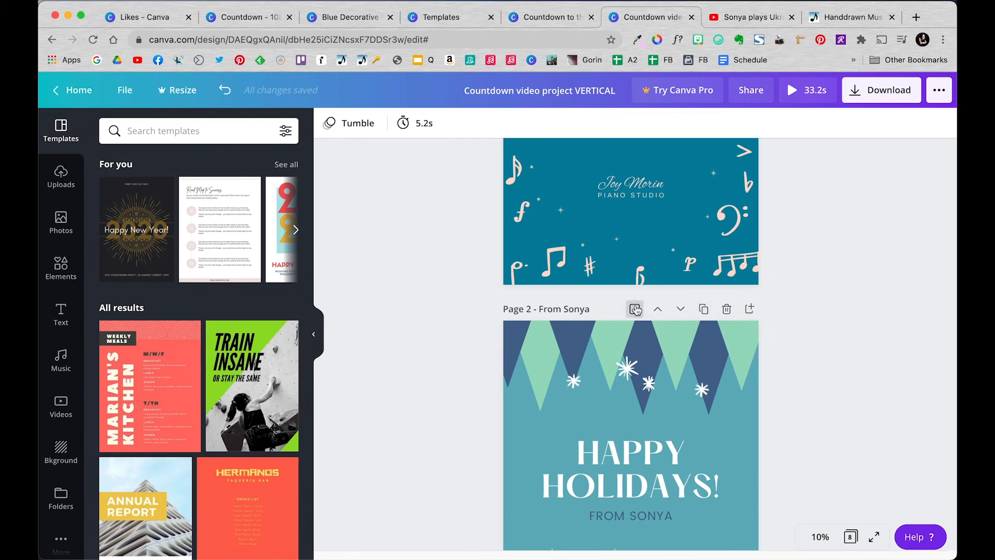
click(749, 310)
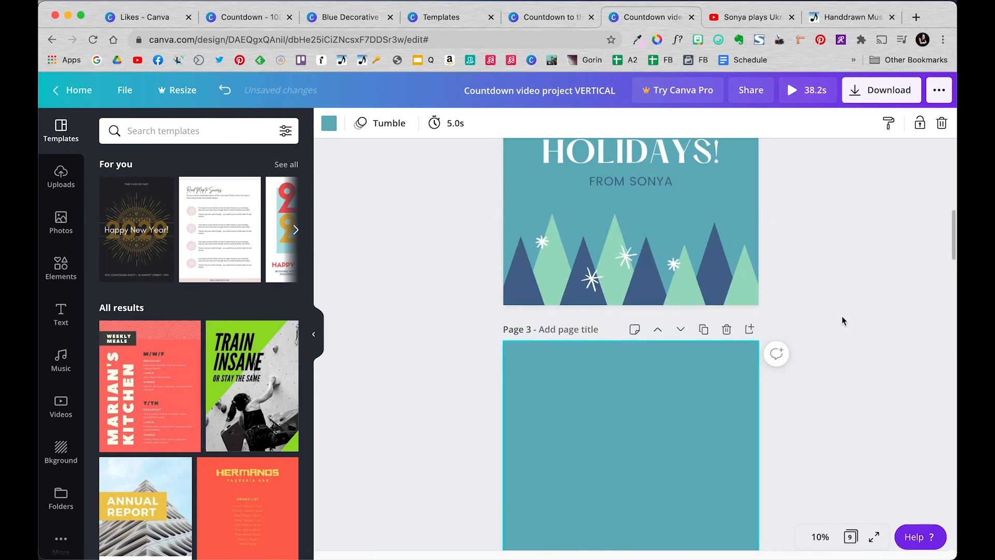
scroll(842, 318, down, 4)
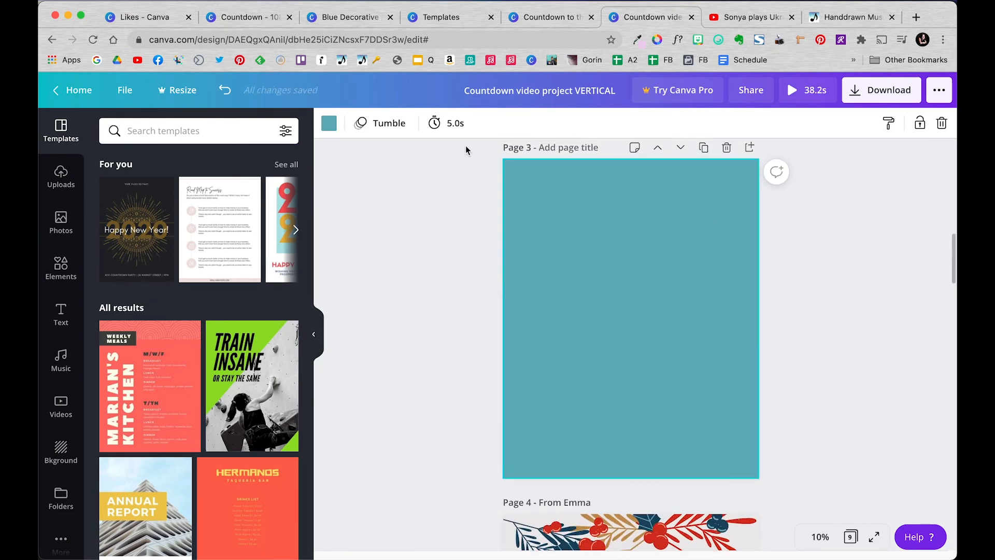
Check the liked holiday templates again and examine the remaining student greeting cards in the vertical design through page 9.
click(176, 23)
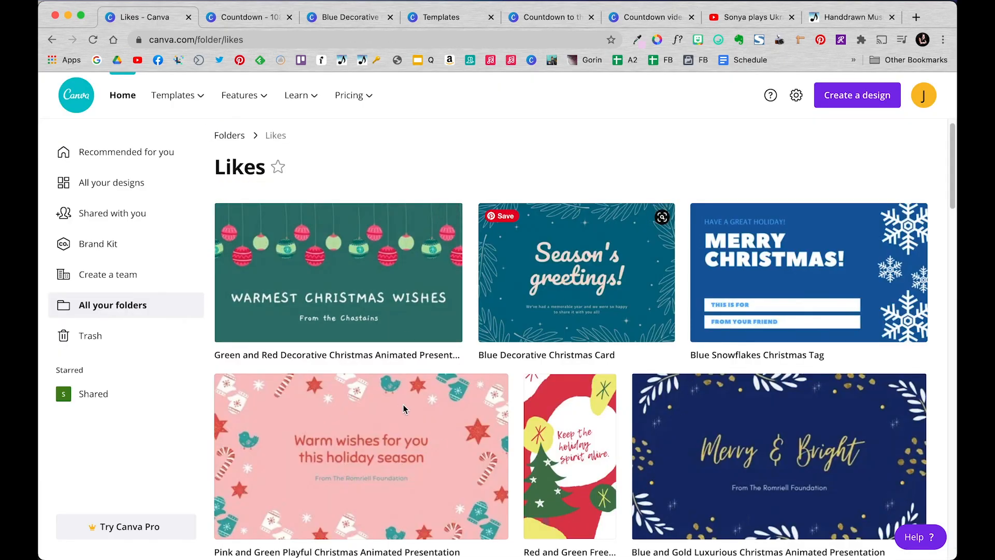
click(660, 18)
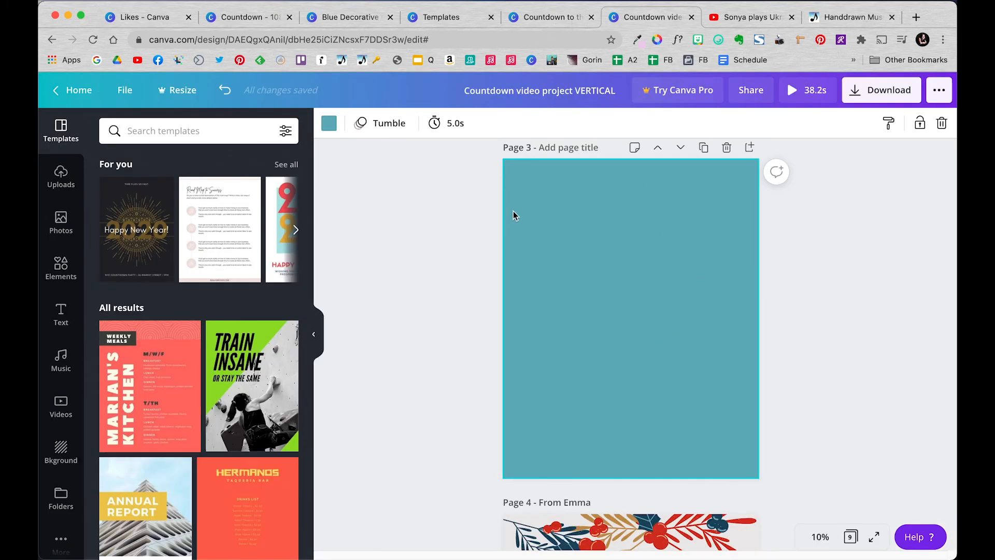
scroll(481, 341, down, 5)
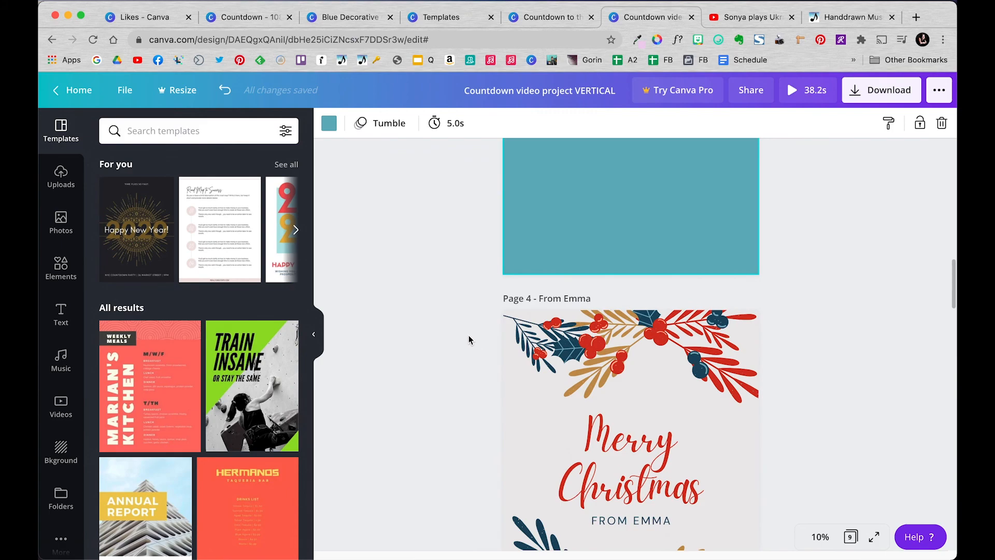
scroll(468, 336, down, 3)
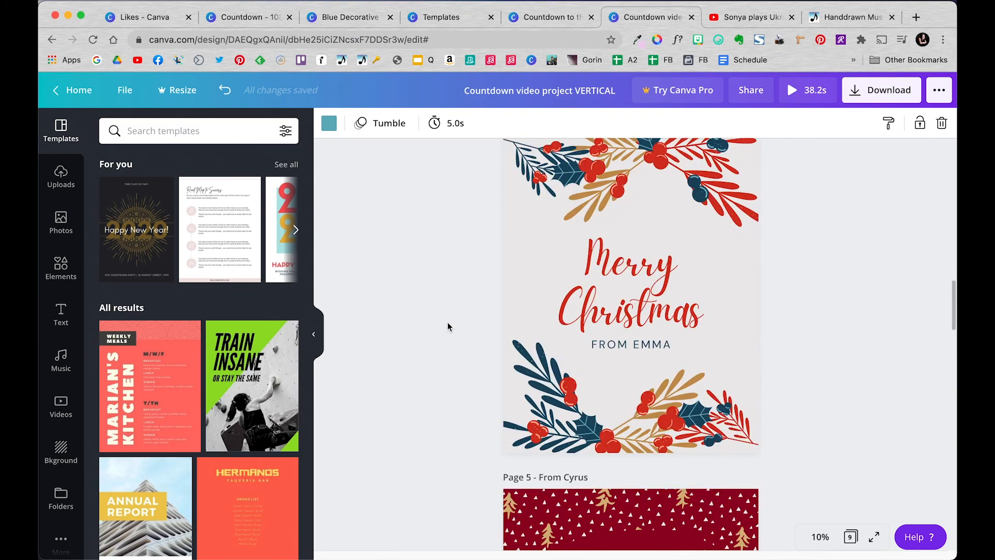
scroll(447, 322, up, 1)
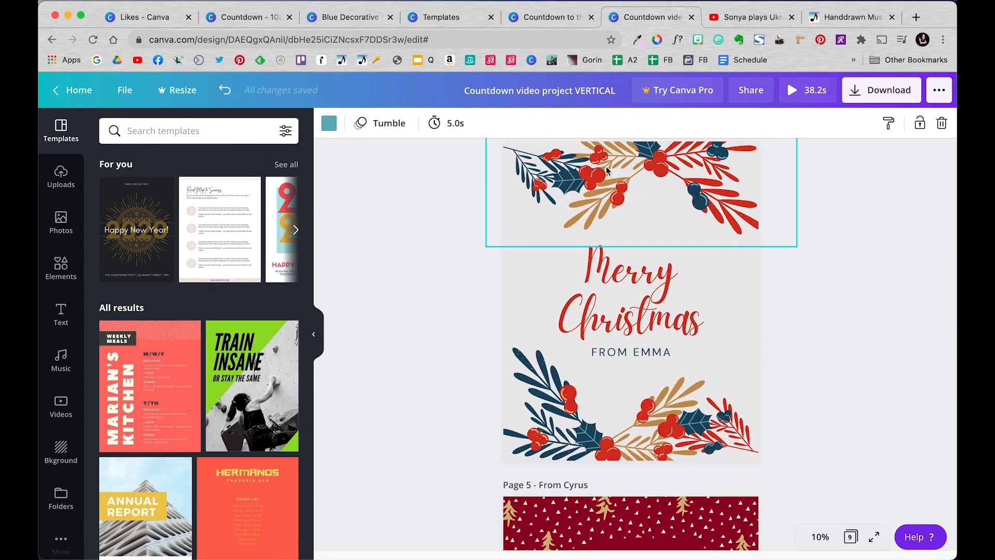
scroll(460, 257, up, 1)
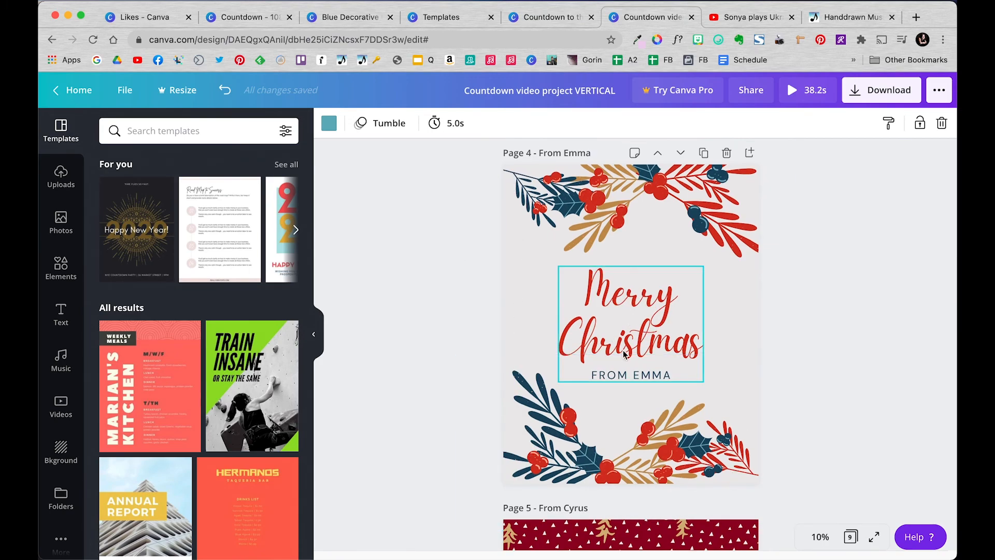
scroll(449, 373, down, 10)
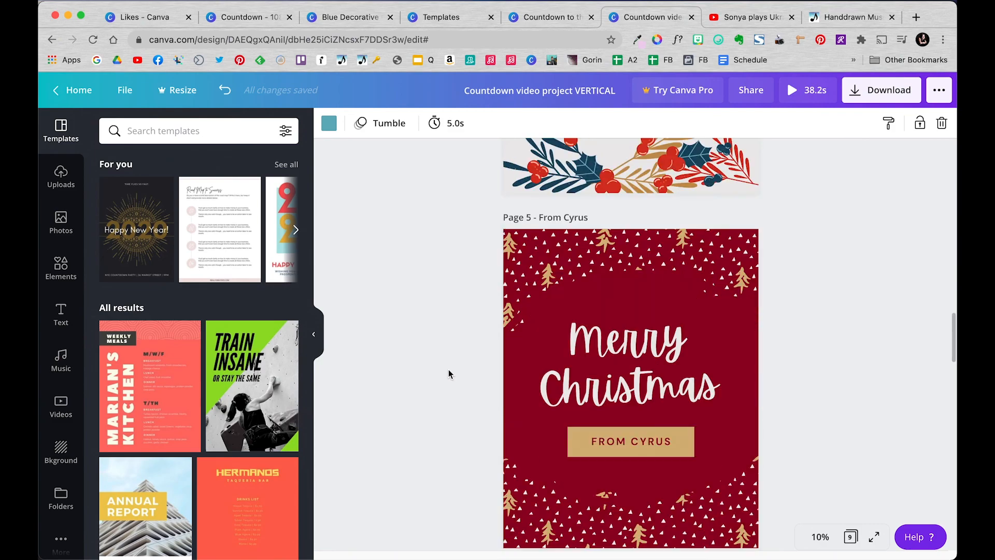
scroll(456, 348, down, 10)
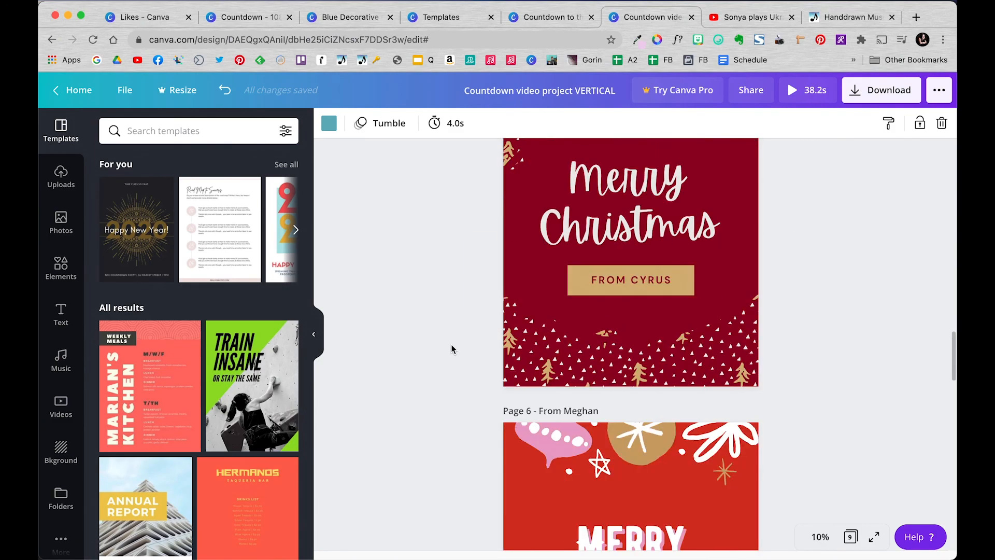
scroll(449, 347, down, 10)
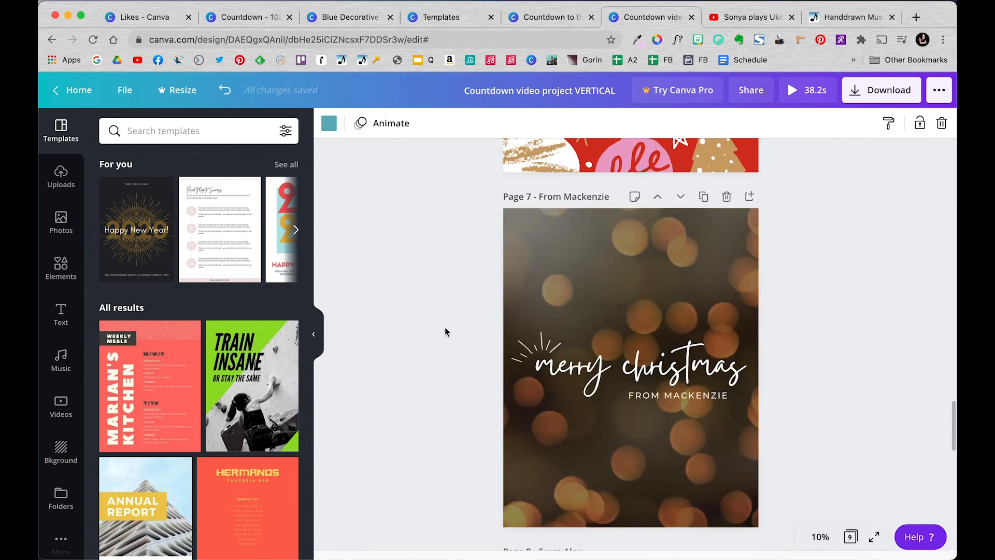
scroll(444, 365, down, 10)
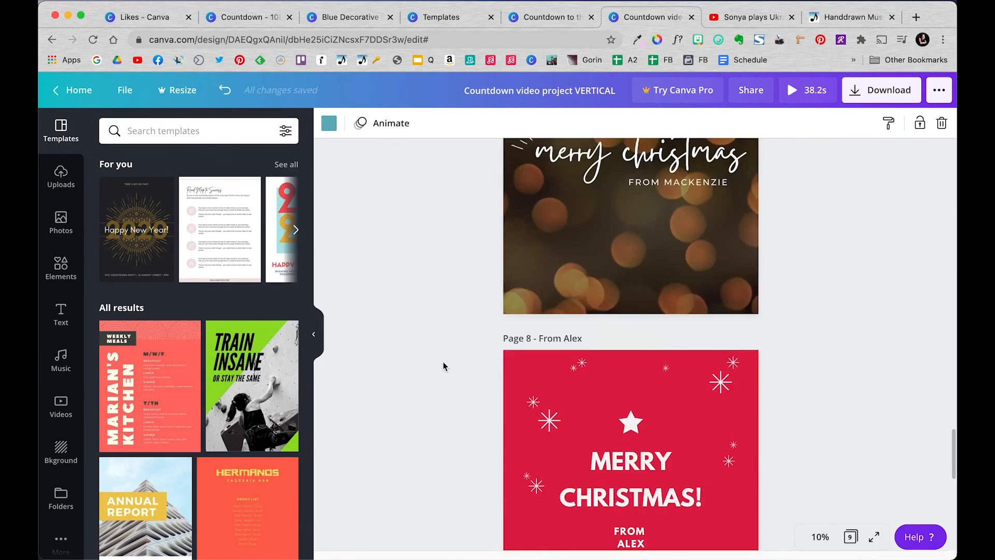
scroll(444, 367, up, 1)
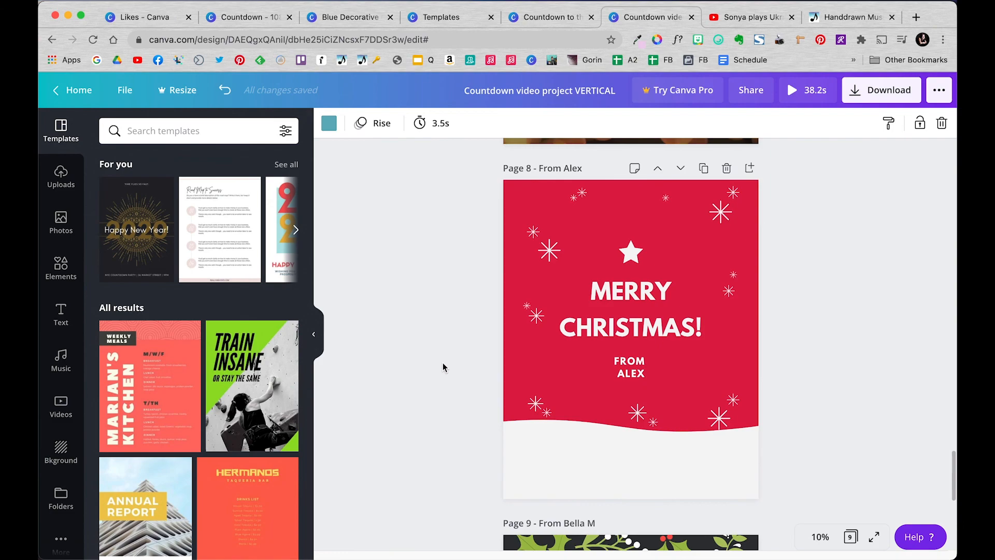
scroll(443, 367, up, 2)
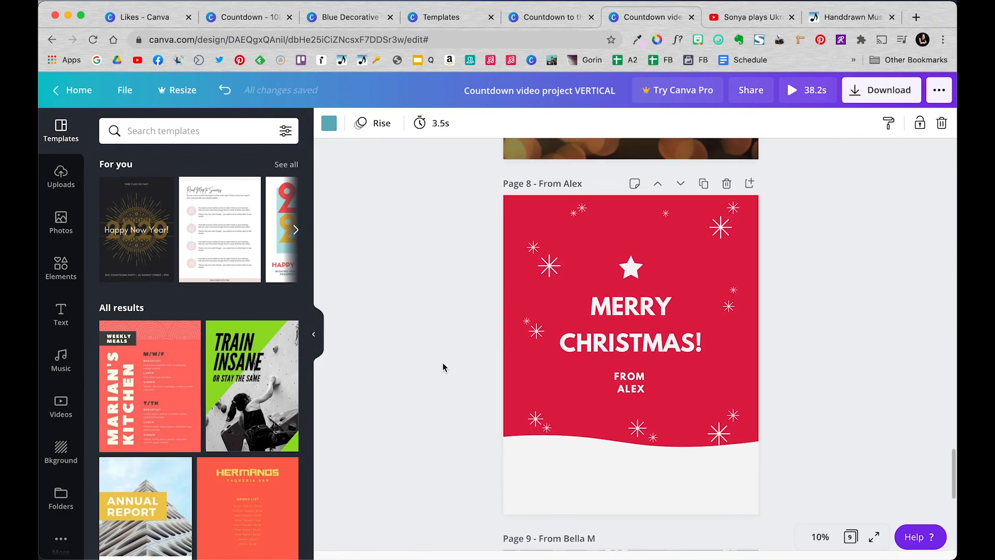
scroll(443, 364, up, 1)
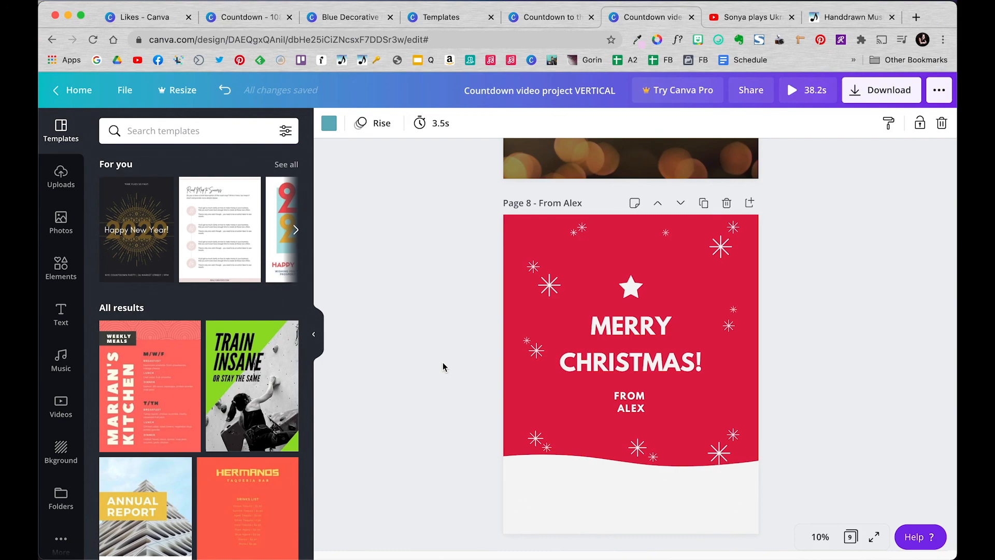
scroll(440, 350, up, 1)
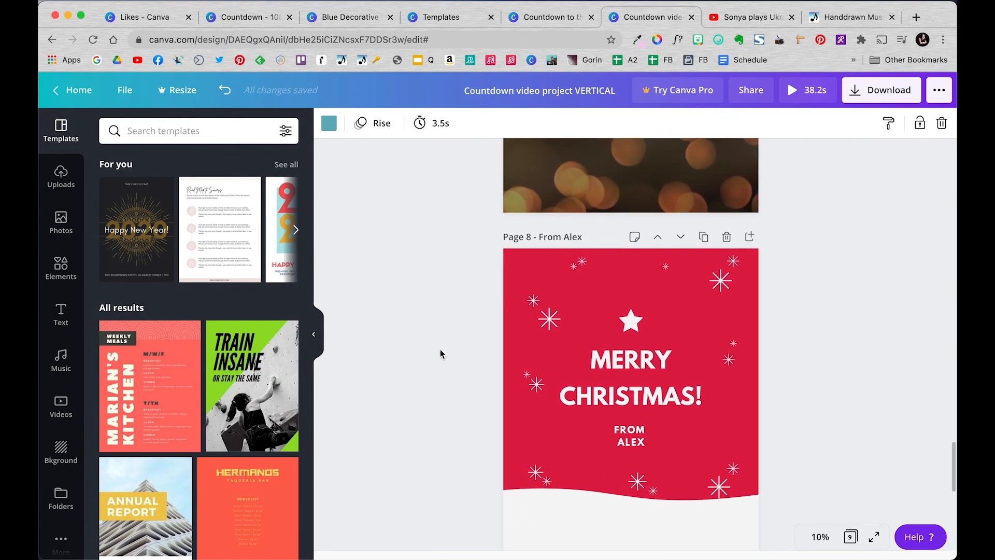
scroll(440, 349, down, 4)
scroll(440, 349, down, 3)
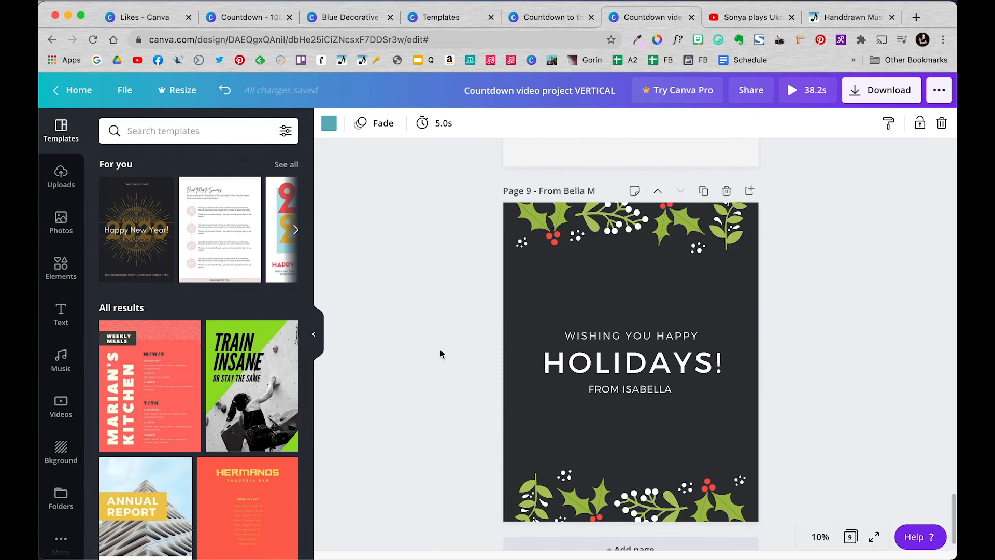
scroll(440, 349, up, 20)
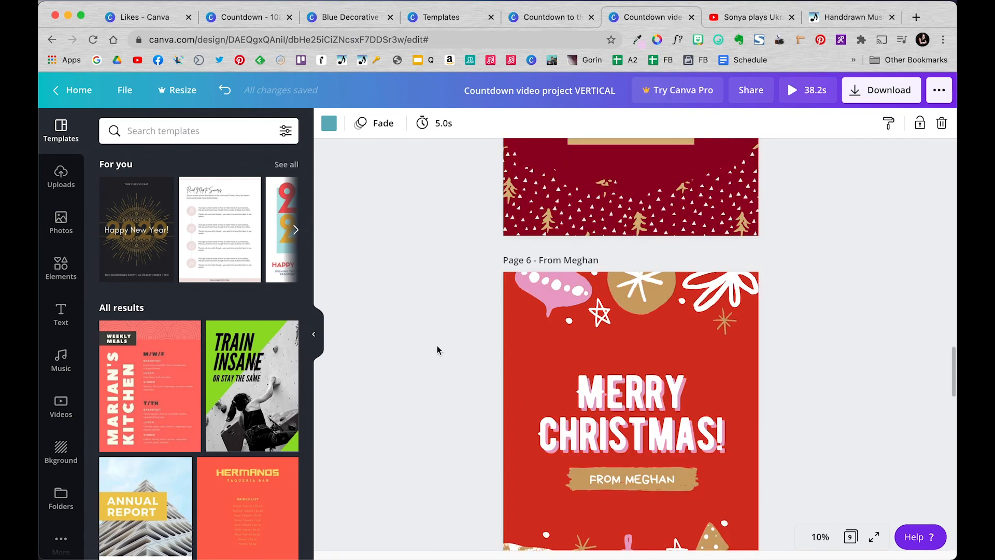
scroll(437, 350, up, 20)
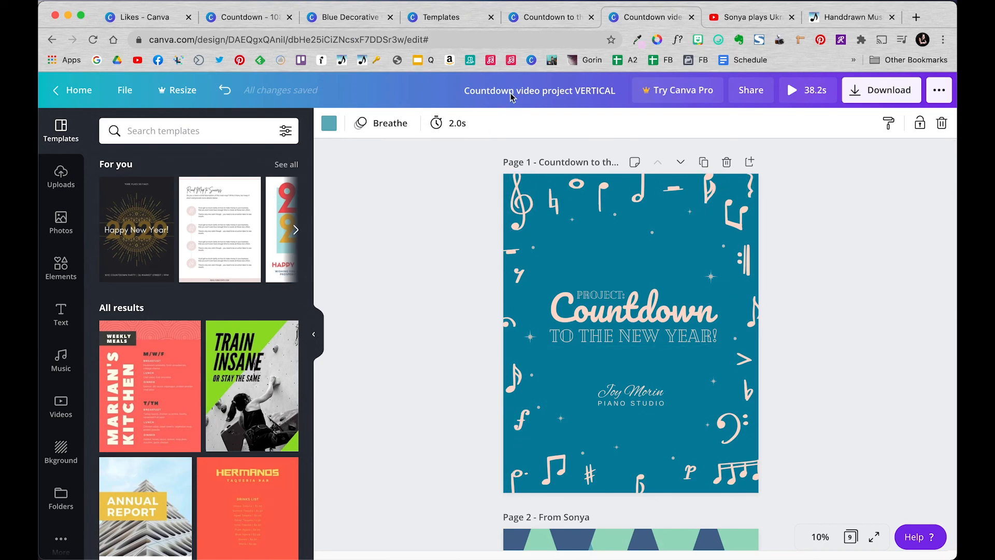
Switch to the Countdown to the New Year video project - 9-16 design and examine its title card and student greeting cards.
click(558, 22)
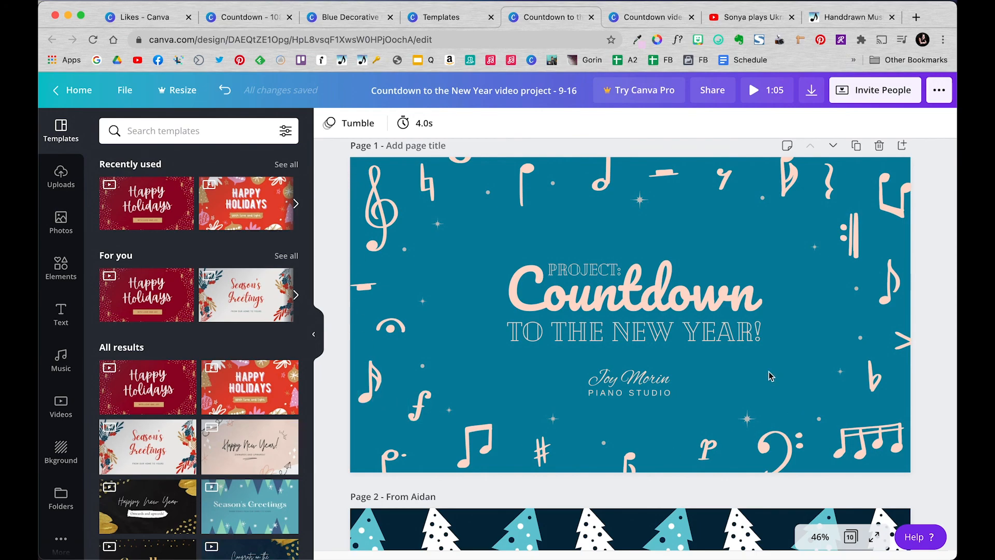
scroll(590, 334, down, 3)
scroll(584, 345, down, 5)
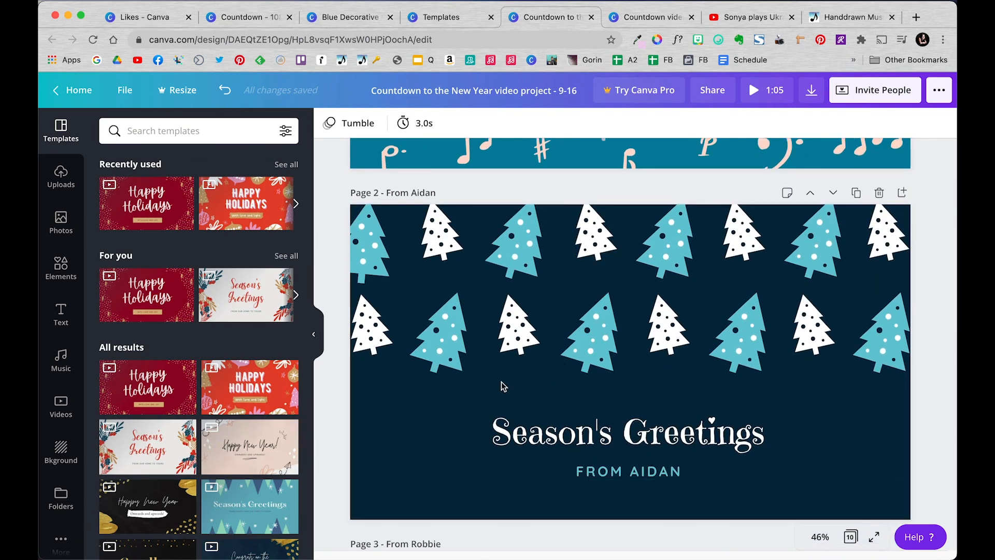
scroll(517, 383, down, 10)
scroll(335, 300, down, 15)
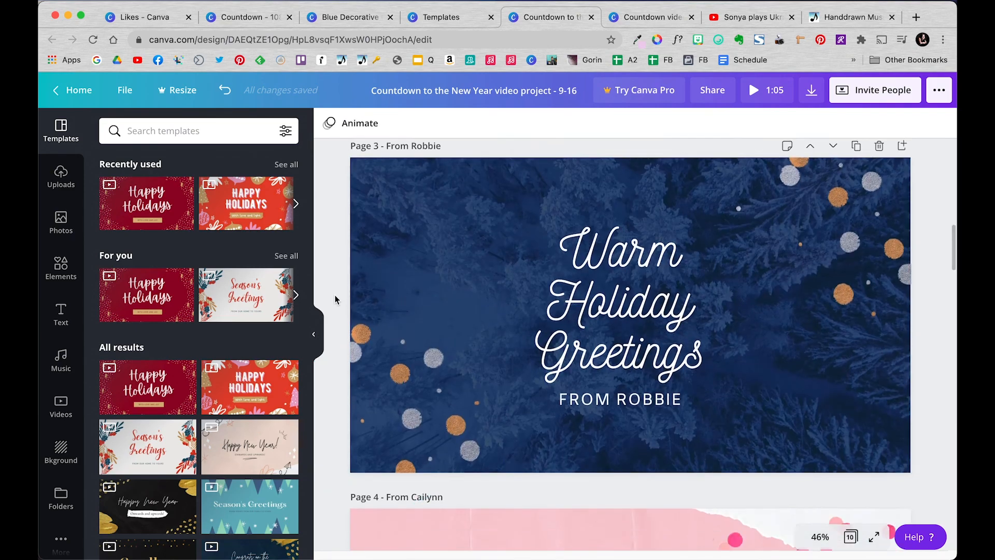
scroll(335, 301, down, 1)
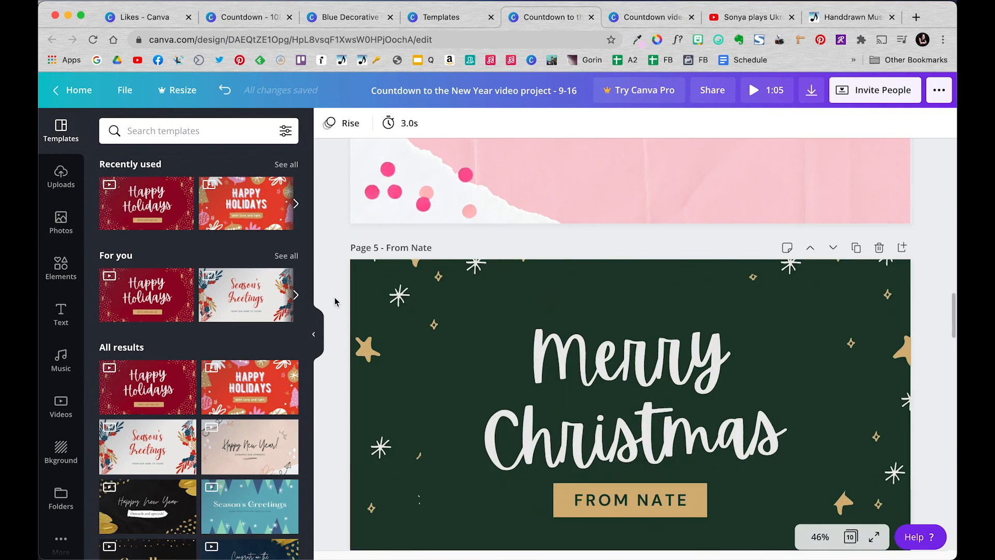
scroll(335, 302, down, 2)
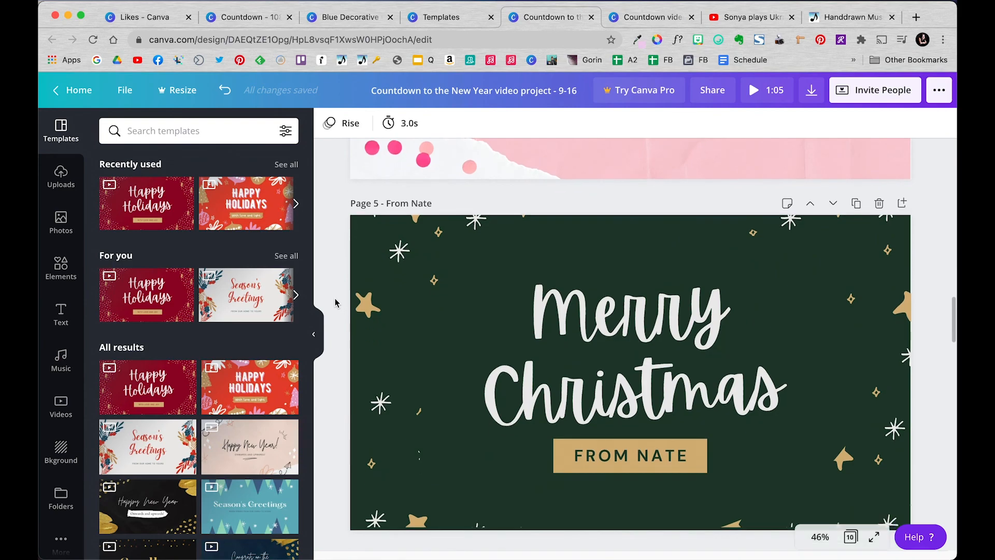
scroll(334, 302, up, 20)
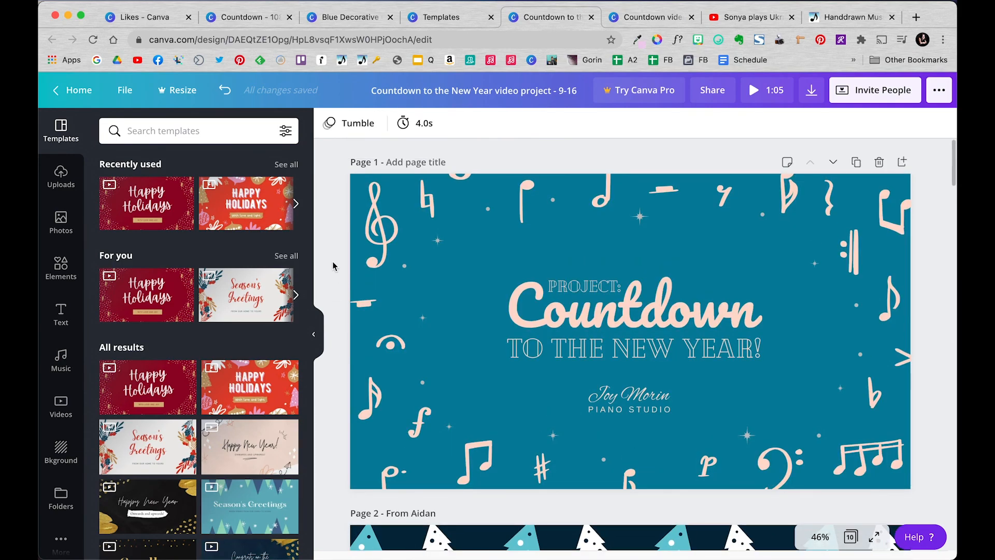